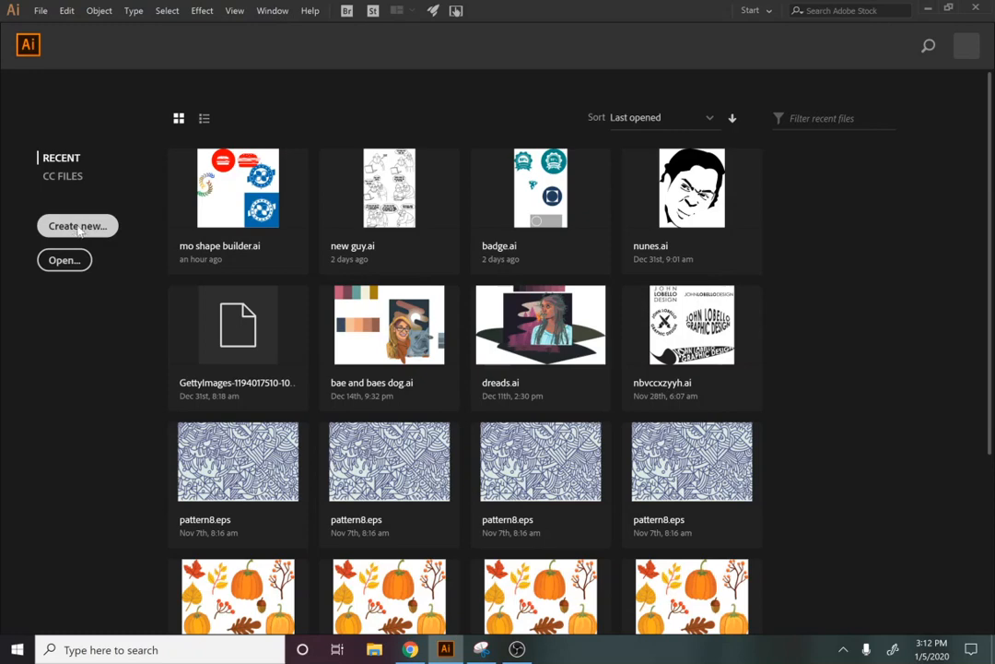
Create a new web document from the Web-Large 1920 x 1080 px preset and close the floating Brushes and Stroke panels
left_click(79, 228)
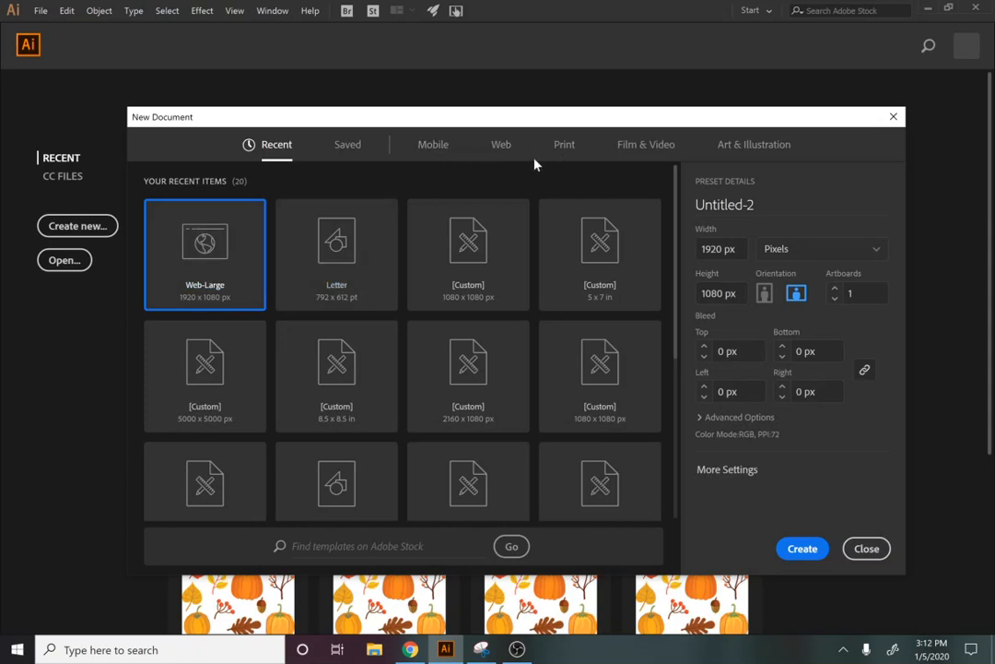
left_click(429, 152)
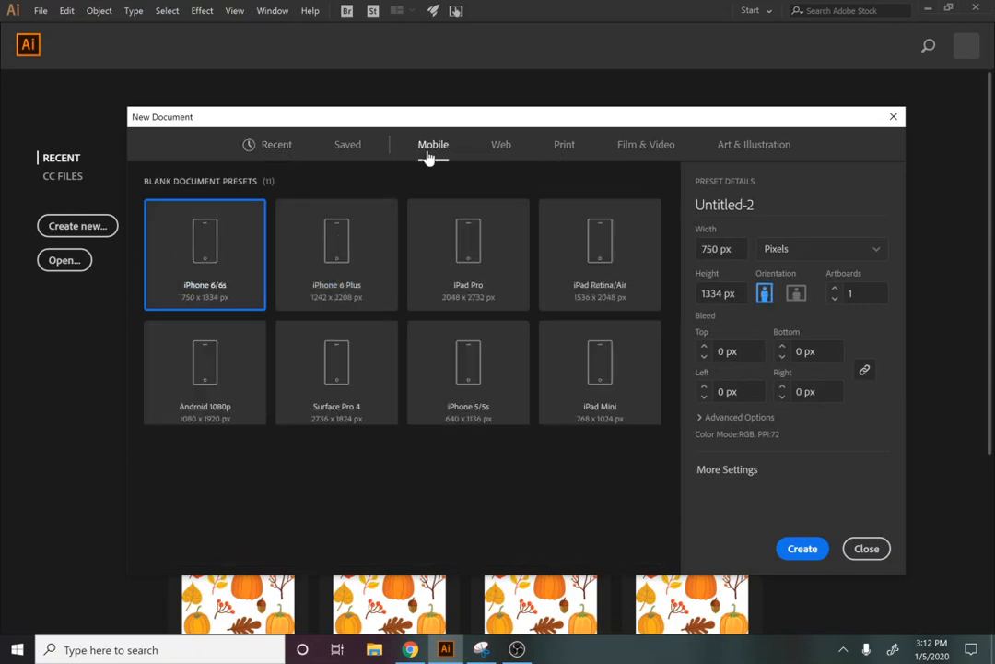
left_click(502, 147)
left_click(563, 148)
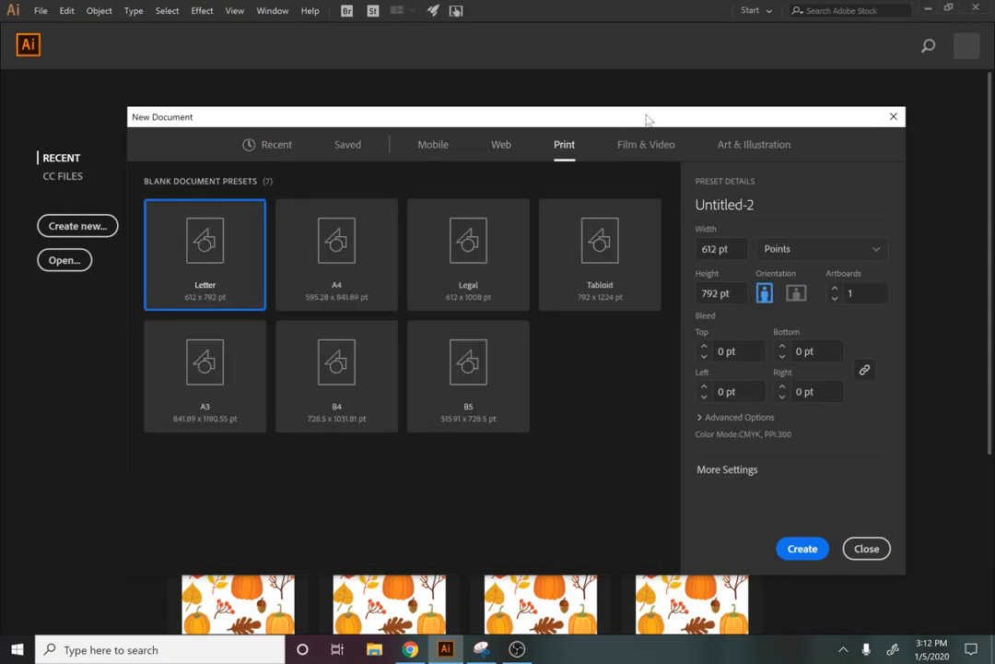
left_click(501, 147)
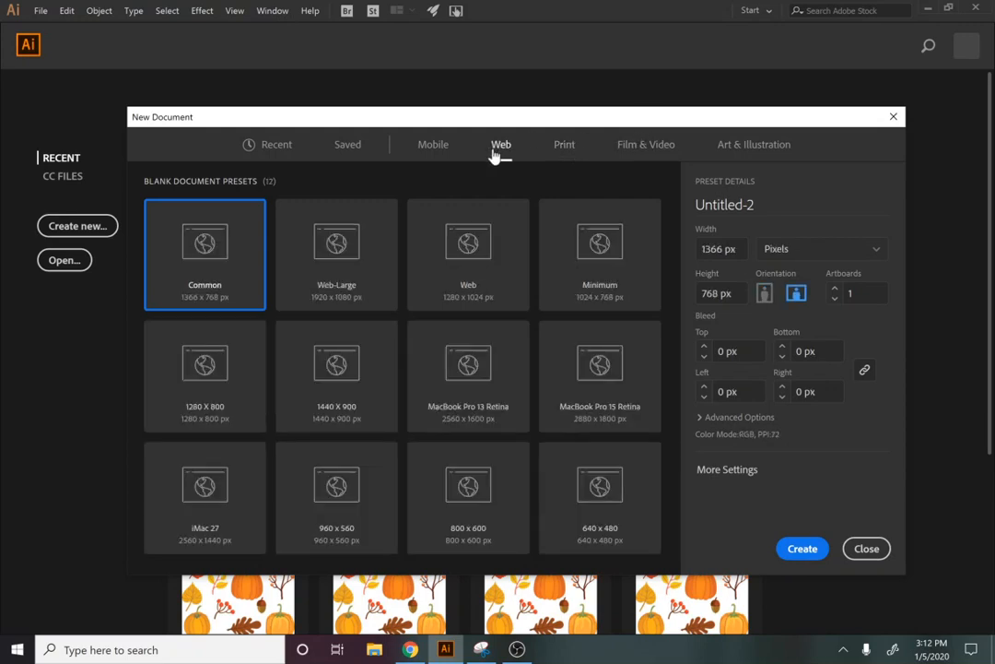
left_click(335, 251)
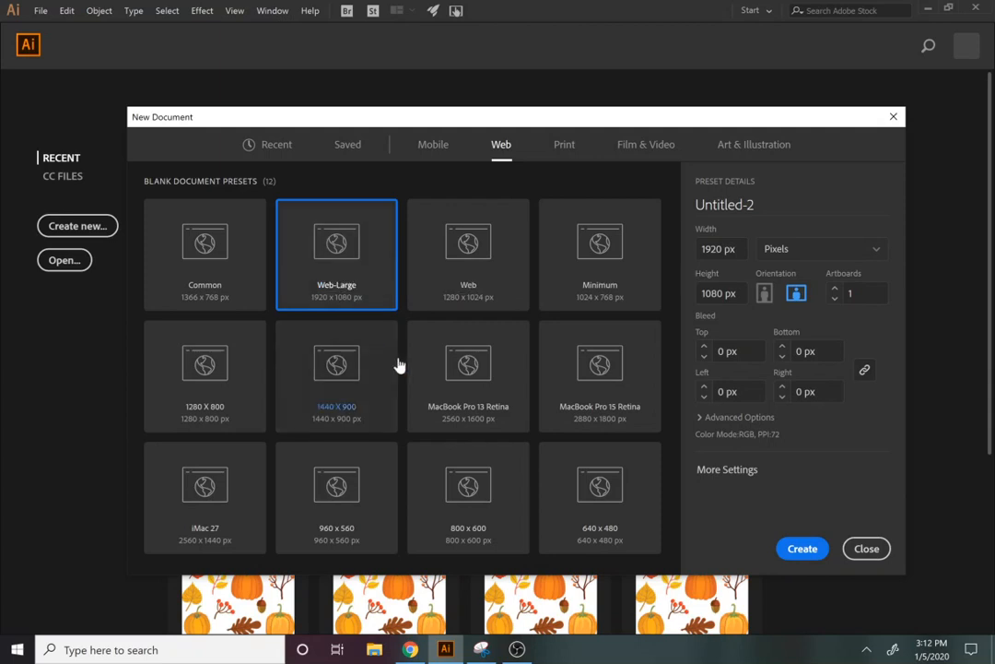
left_click(455, 400)
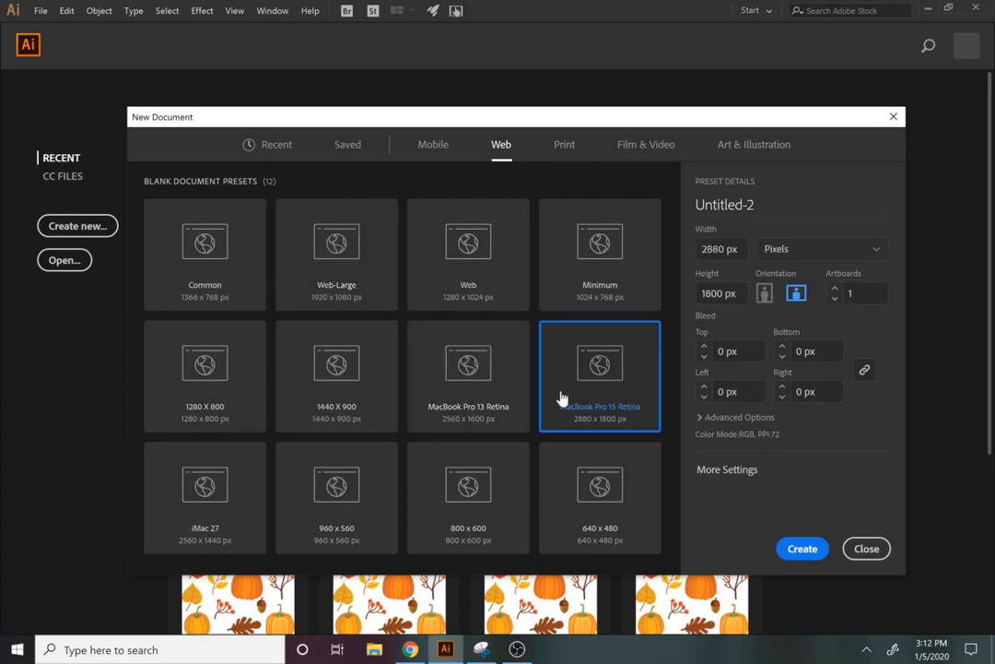
left_click(353, 284)
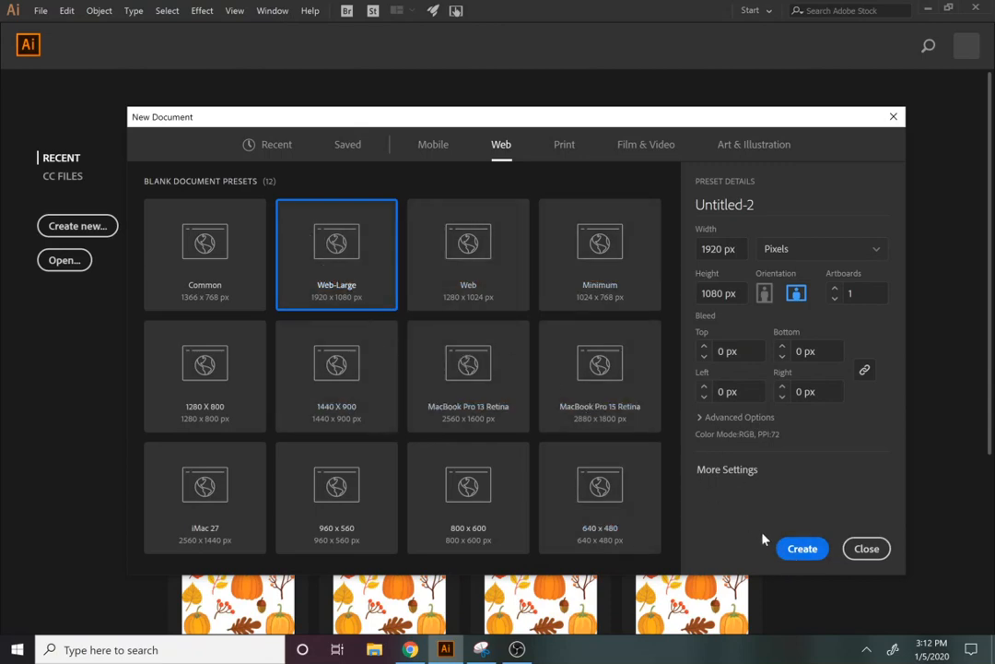
left_click(785, 549)
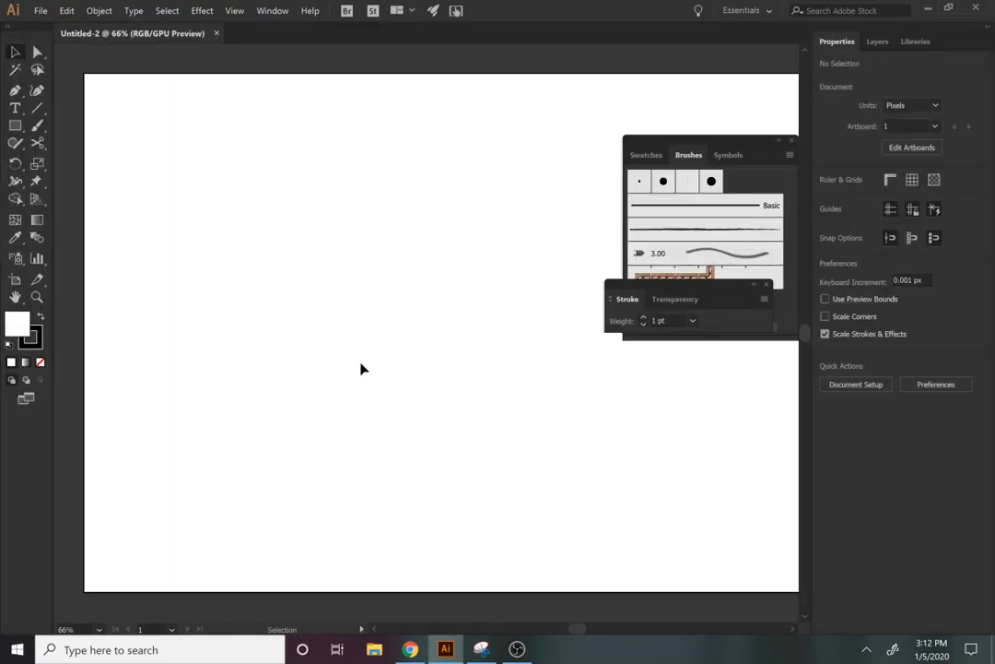
left_click(792, 141)
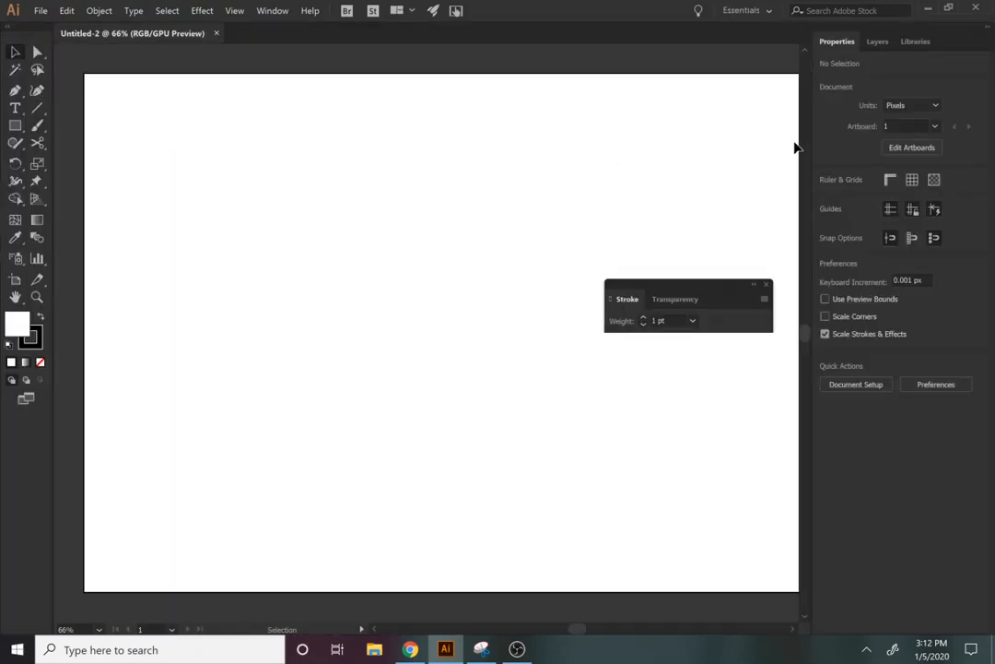
left_click(766, 284)
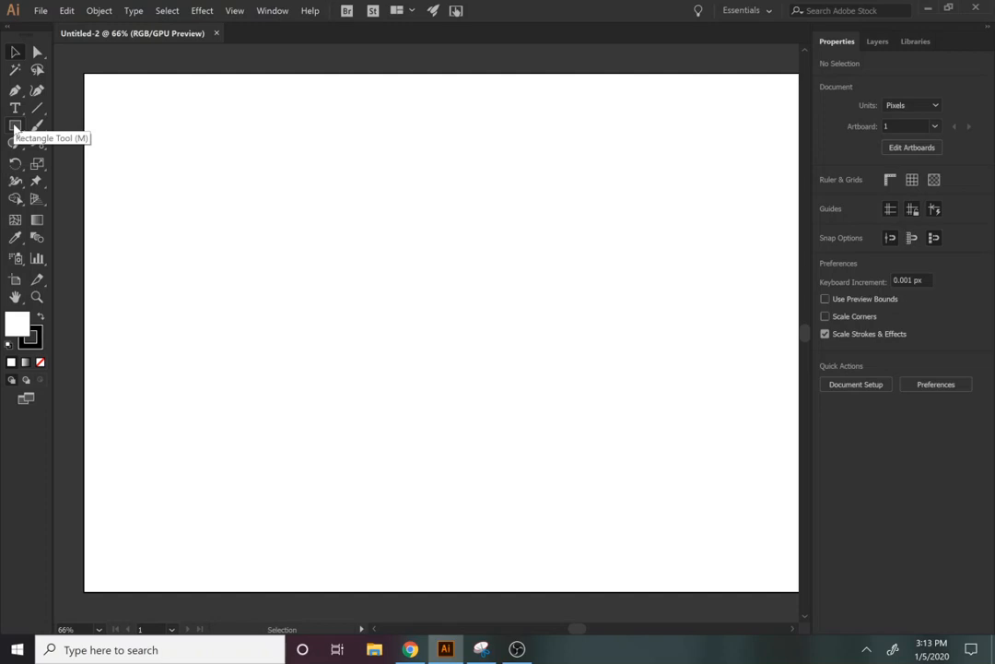
Draw a circle about 379 px in diameter in the artboard's upper-left area with the Ellipse tool
left_click(15, 127)
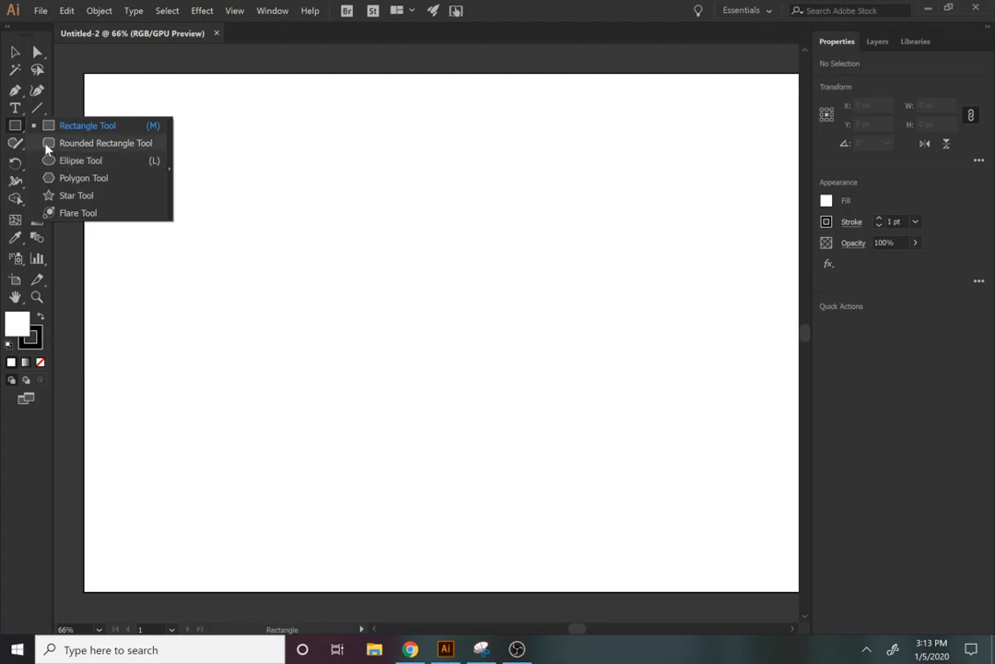
left_click(74, 161)
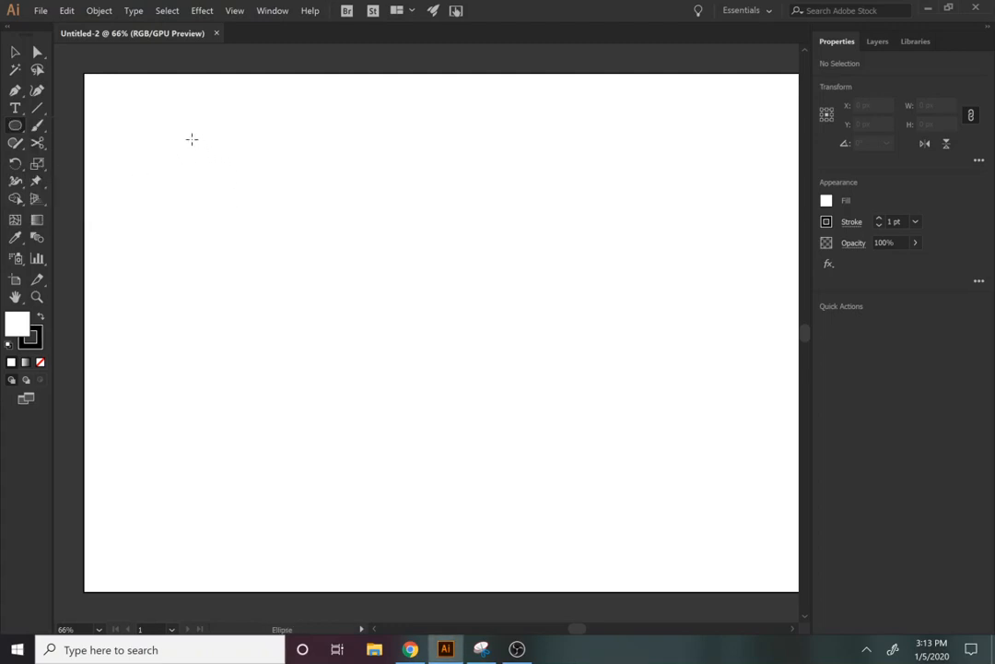
left_click_drag(176, 131, 361, 313)
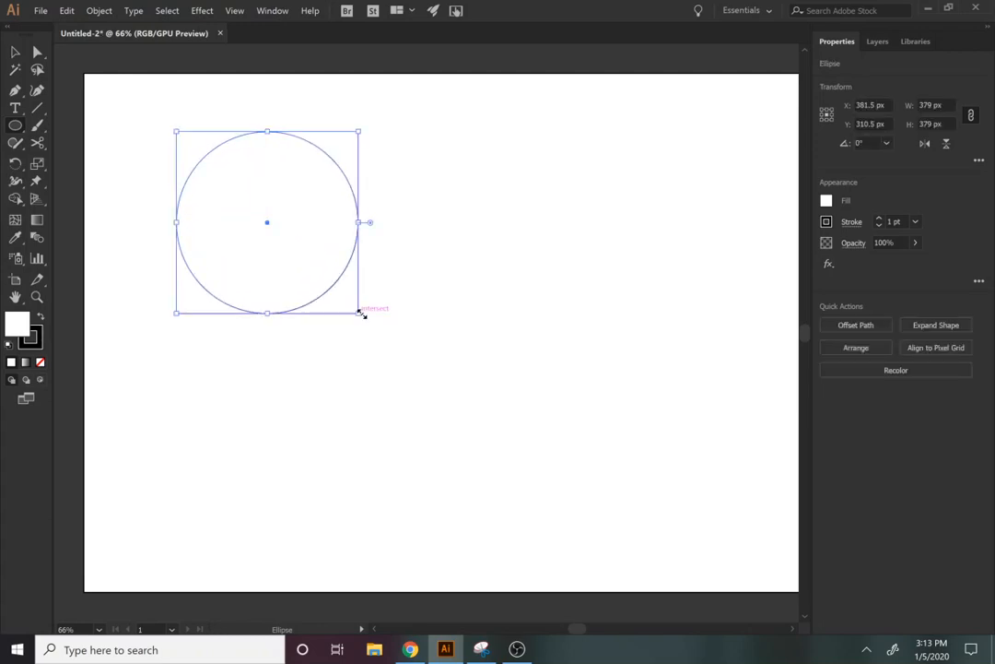
Remove the circle's stroke and fill it with blue 005FAA
left_click(828, 221)
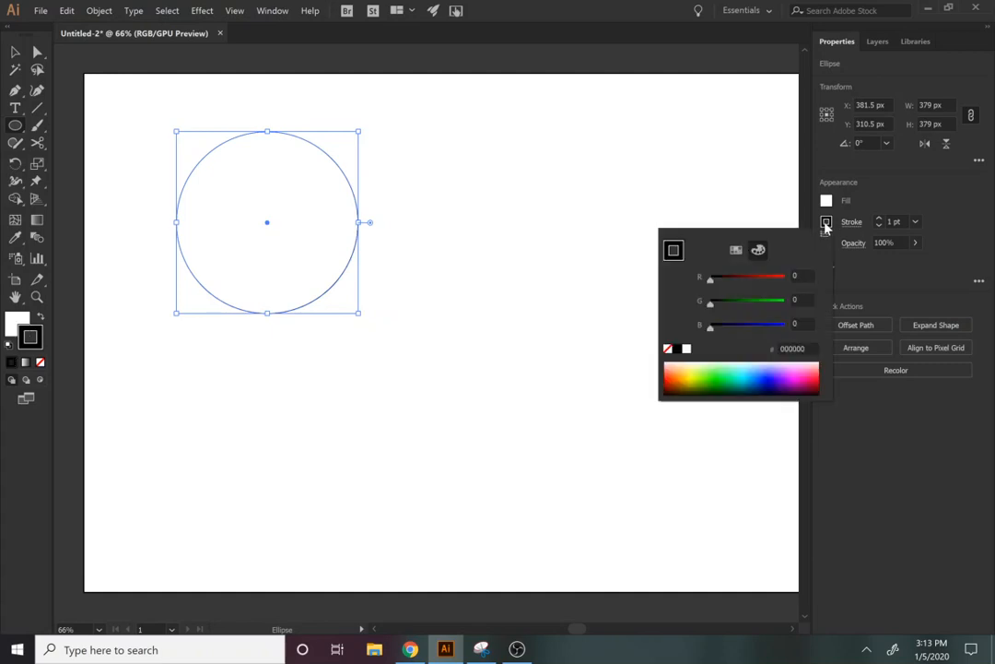
left_click(669, 350)
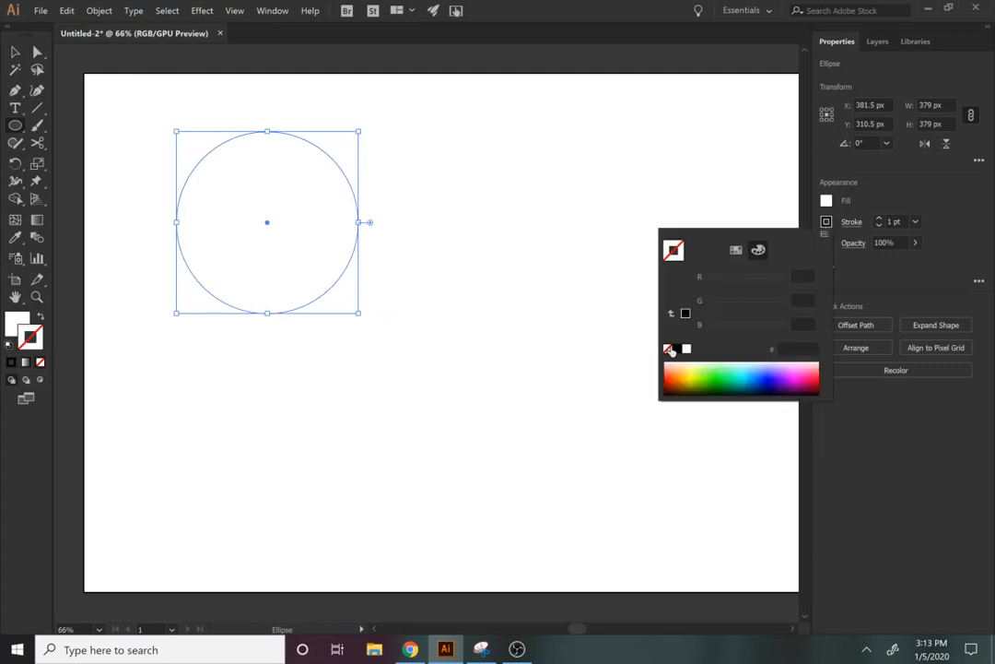
left_click(826, 202)
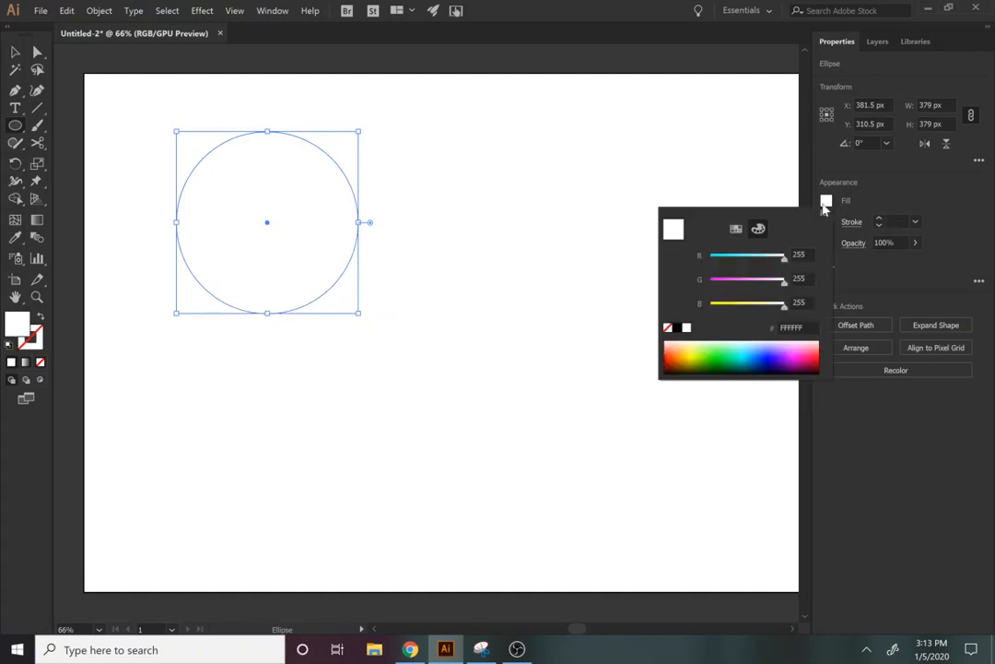
left_click(735, 228)
left_click(757, 229)
left_click(744, 347)
left_click(763, 352)
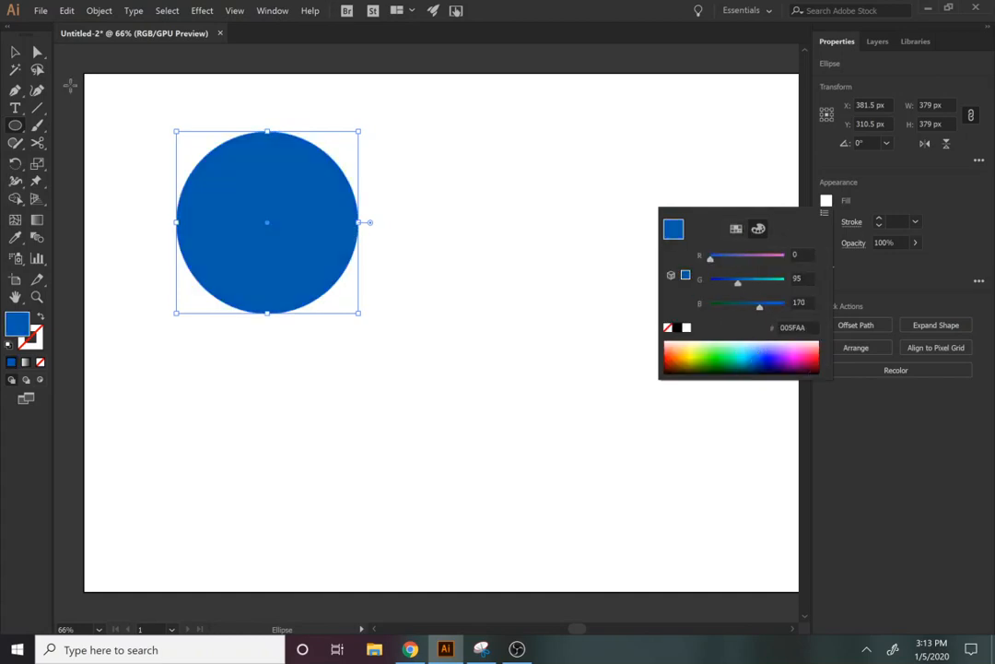
Move the blue circle diagonally down and right so its centre sits at about X 703 px, Y 519 px
left_click(11, 51)
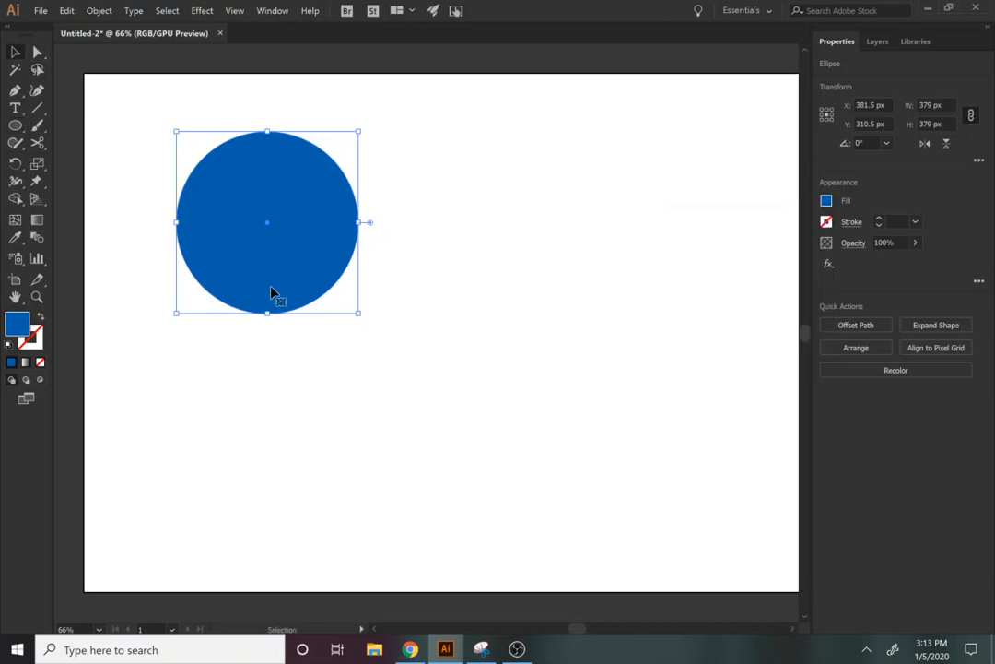
left_click_drag(272, 293, 426, 392)
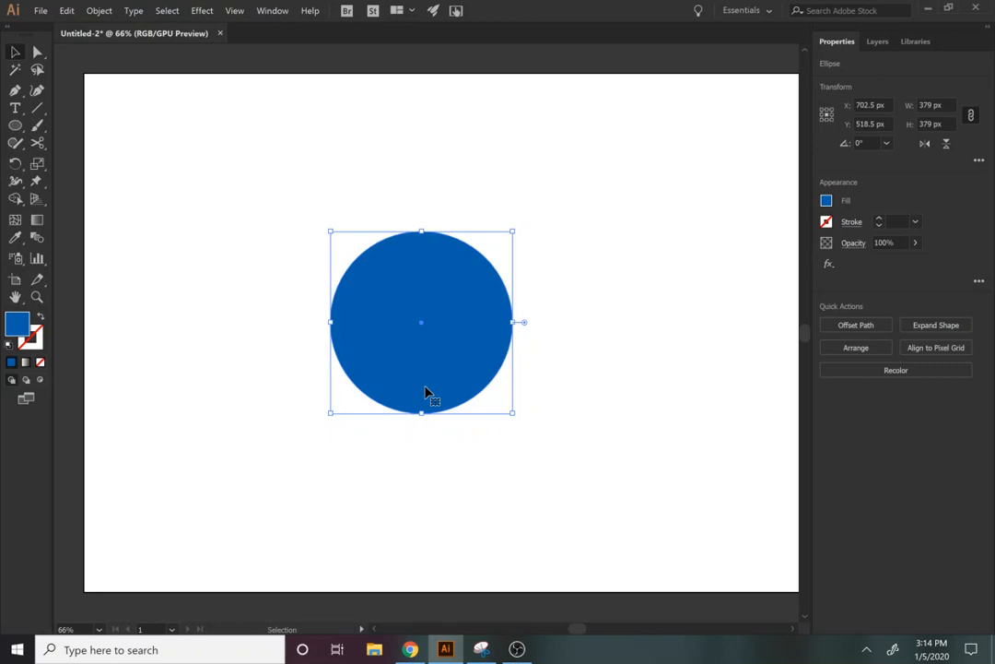
Offset the circle's path outward by 30 px with mitered joins, previewing the result
left_click(99, 11)
mouse_move(157, 291)
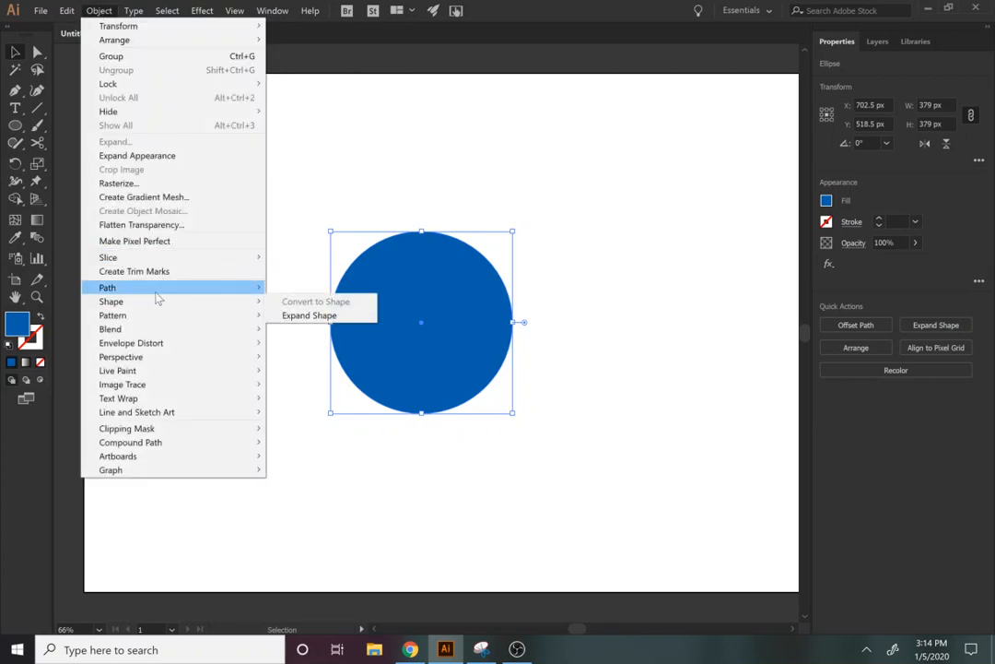
left_click(300, 332)
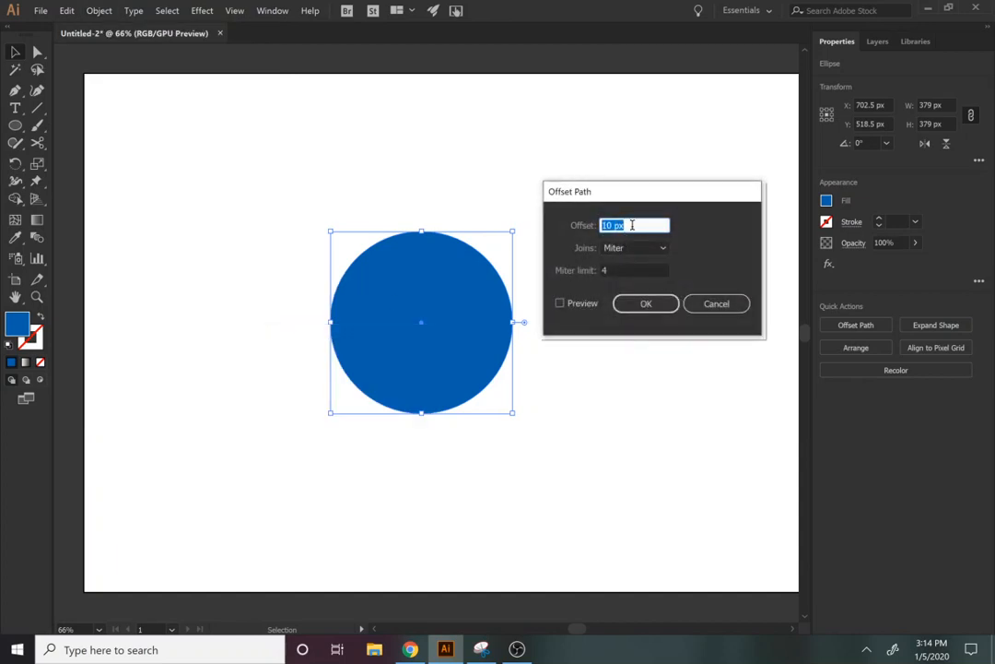
type("30")
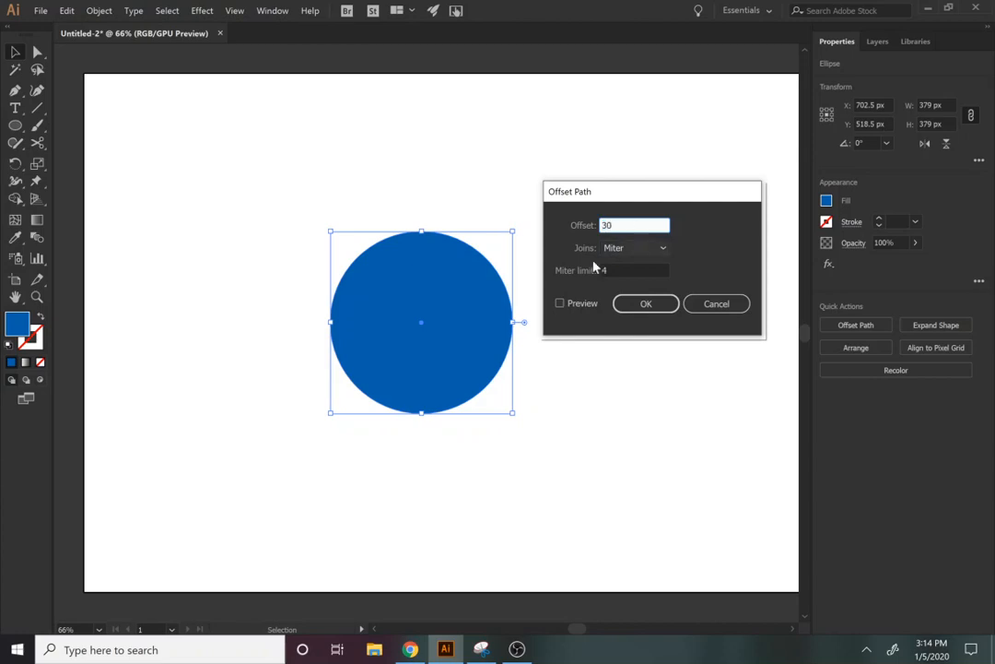
left_click(559, 304)
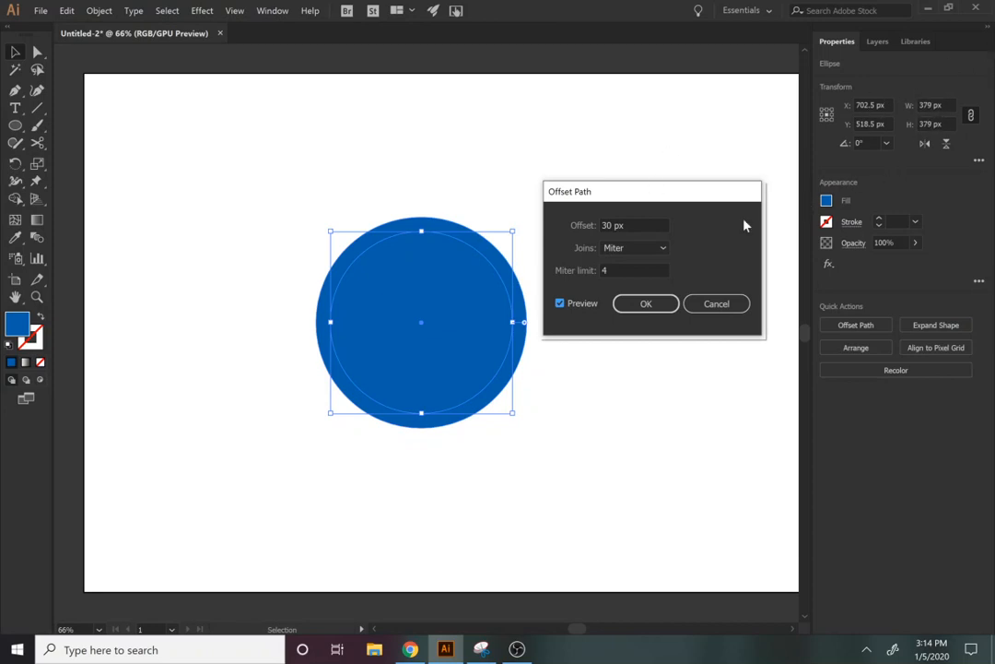
left_click(646, 303)
left_click(644, 311)
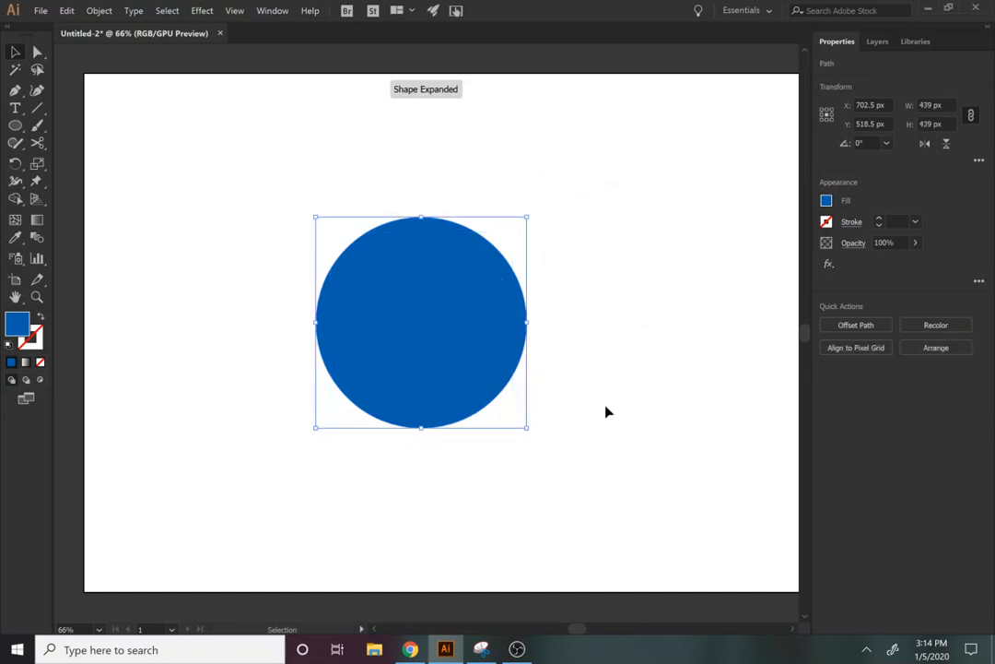
Try Minus Front and Exclude in turn on the two concentric circles, undoing each result
left_click_drag(613, 467, 293, 238)
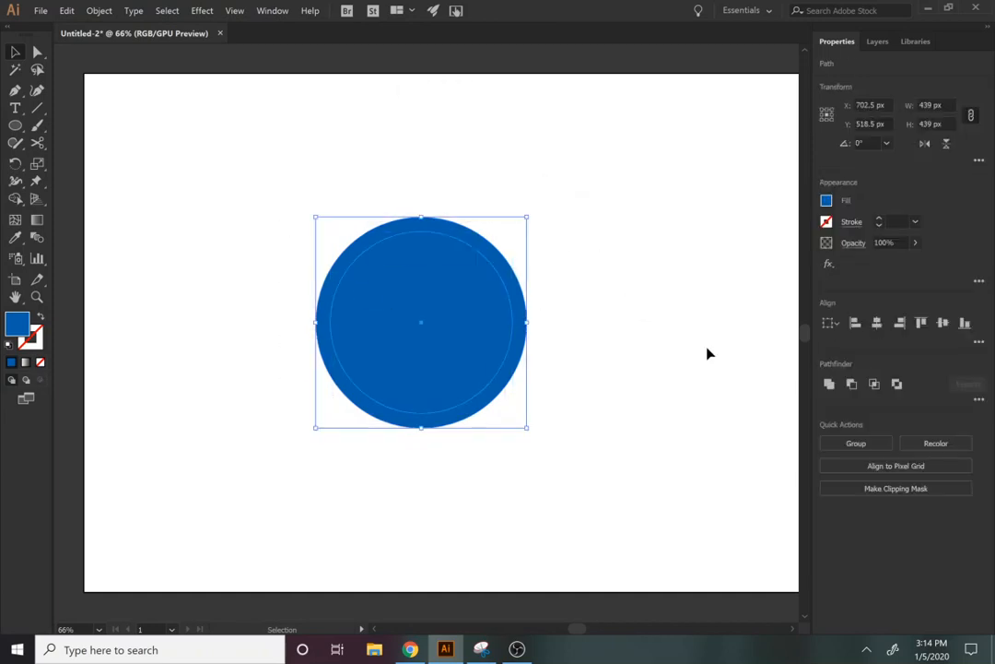
left_click(852, 385)
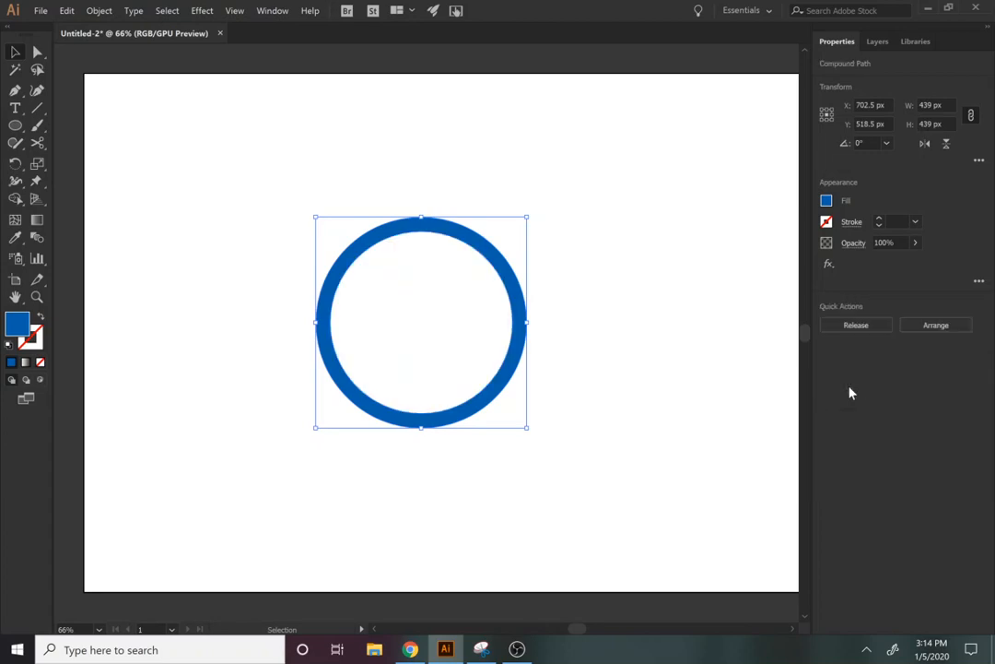
key("ctrl+z")
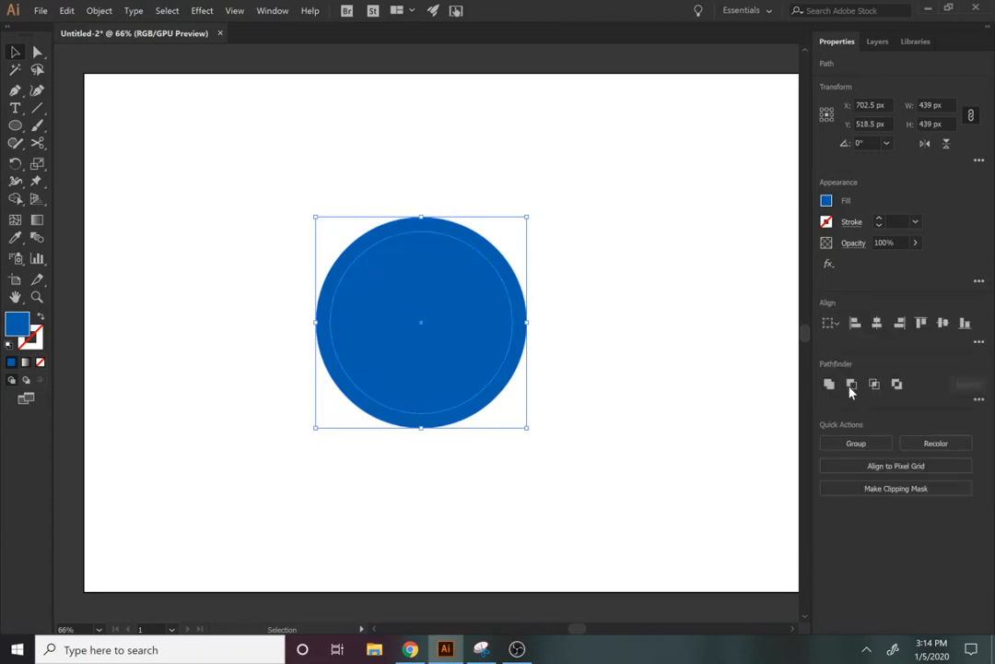
left_click(896, 386)
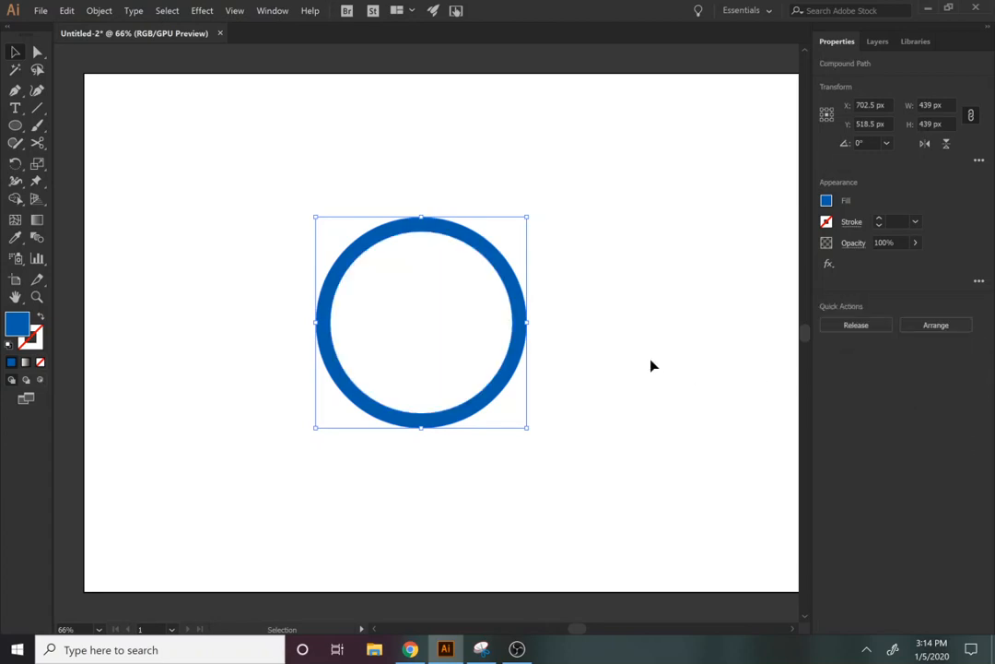
key("ctrl+z")
left_click(680, 416)
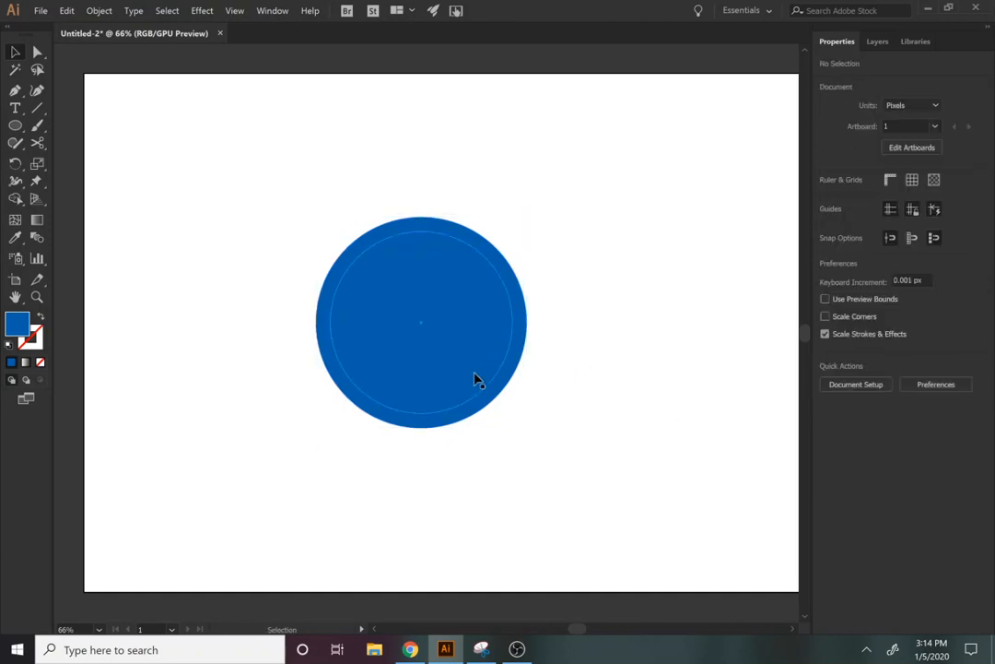
Try cutting the inner circle out of the outer one with Minus Front, and undo the cut
left_click(473, 378)
key("ctrl+h")
left_click_drag(584, 401, 466, 327)
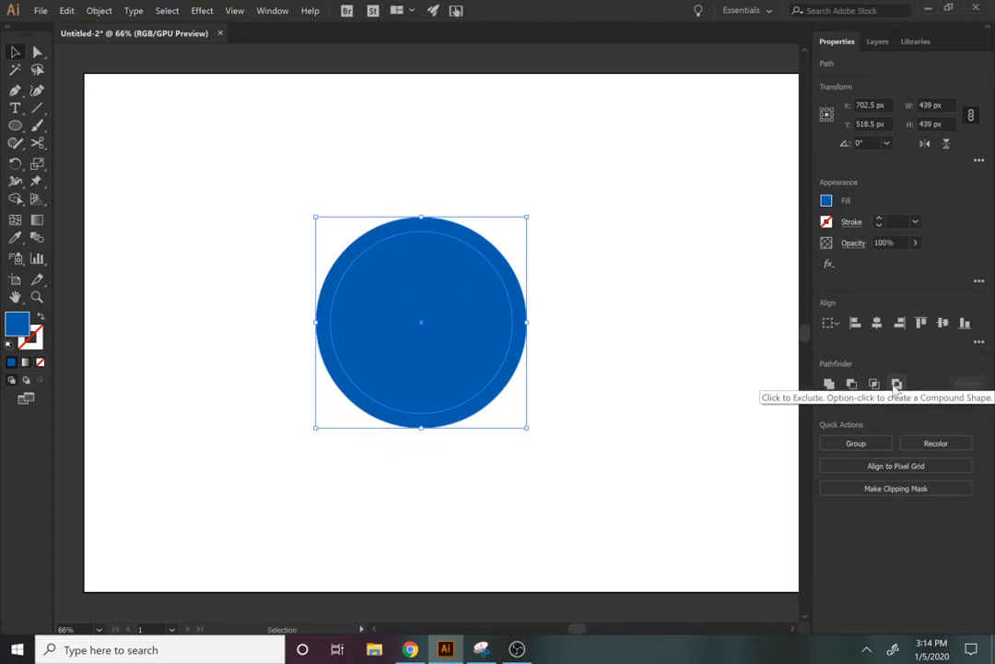
left_click(852, 384)
left_click(553, 360)
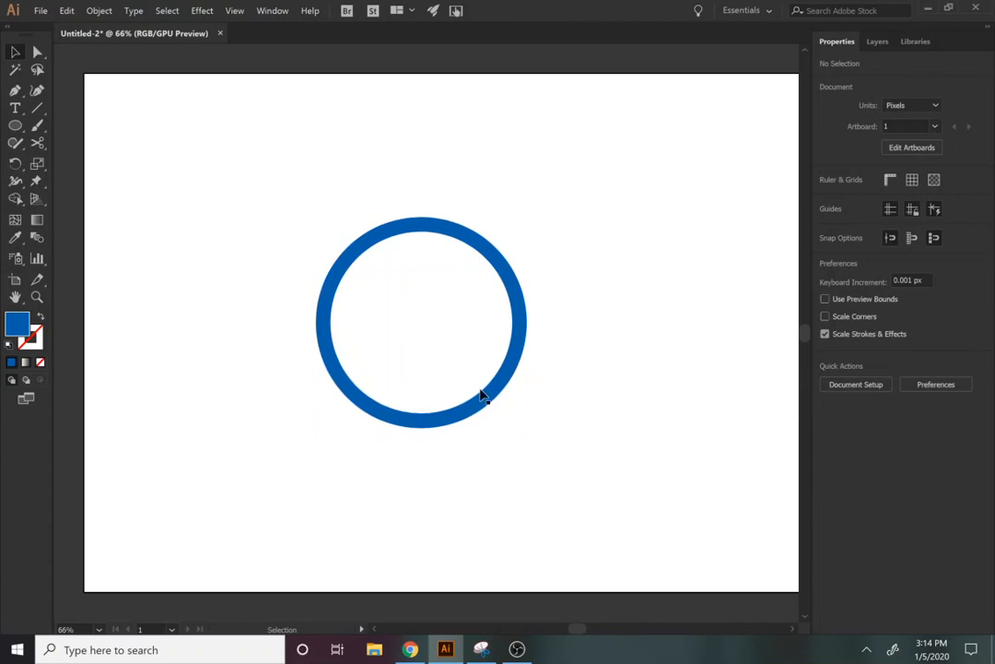
key("ctrl+z")
left_click(524, 468)
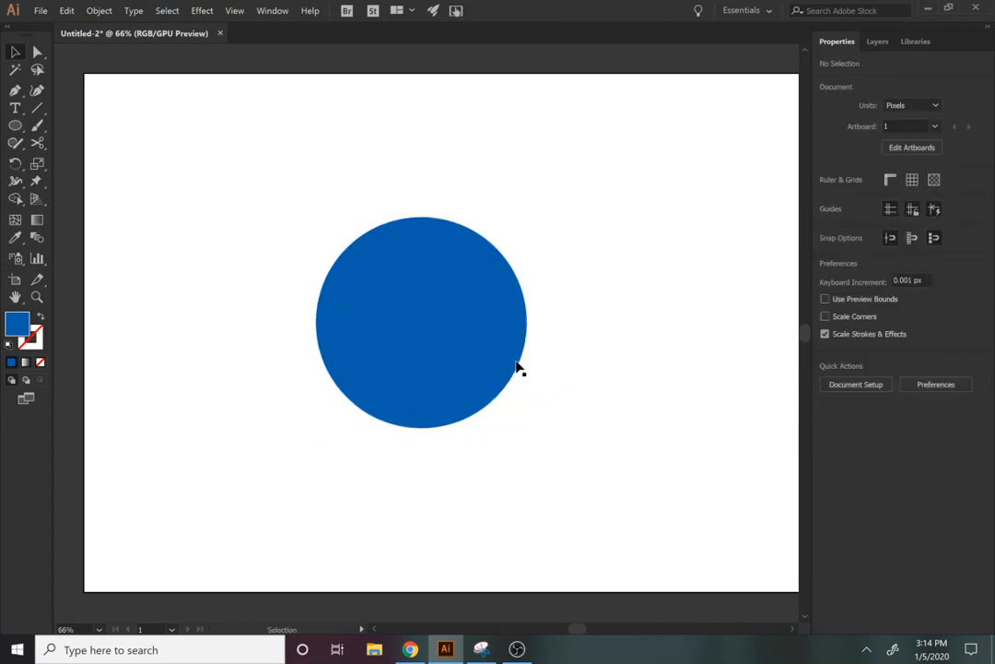
Offset the outer blue circle's path outward by 10 px with mitered joins, previewing the result
left_click(519, 370)
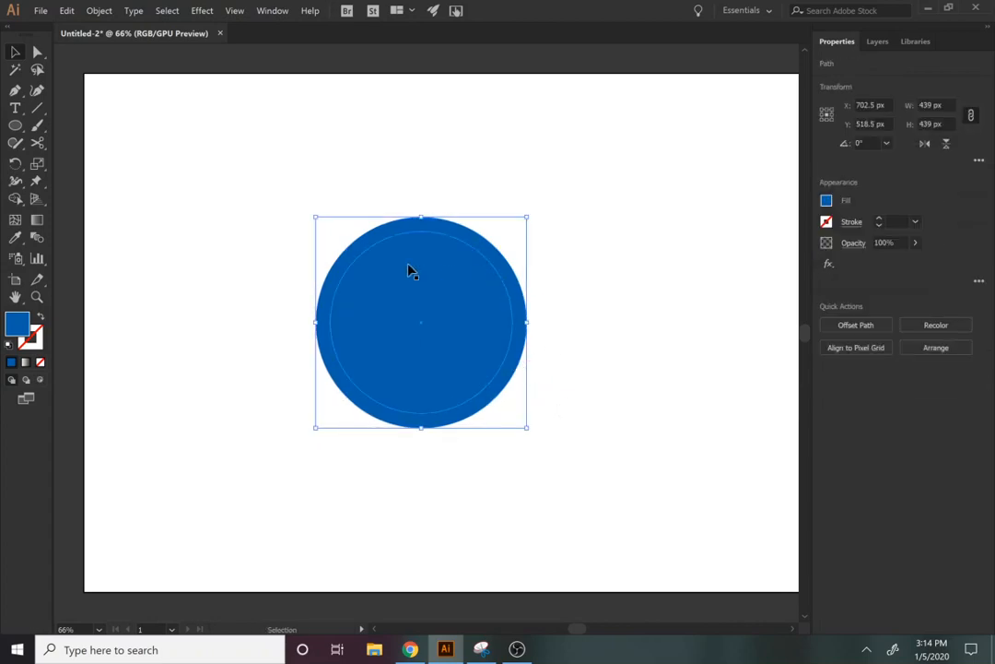
left_click(98, 11)
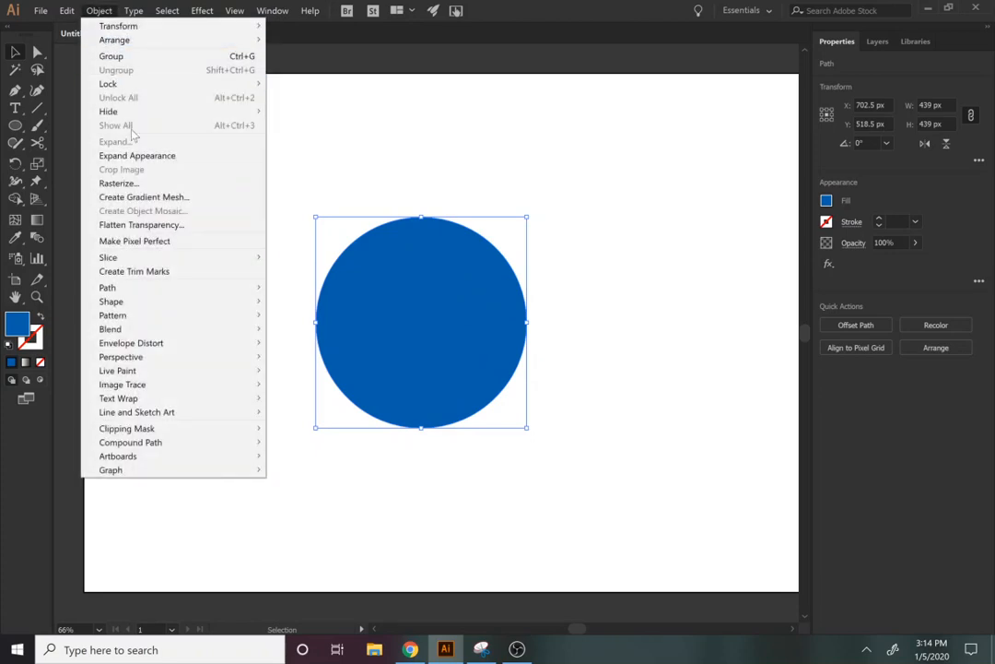
mouse_move(136, 293)
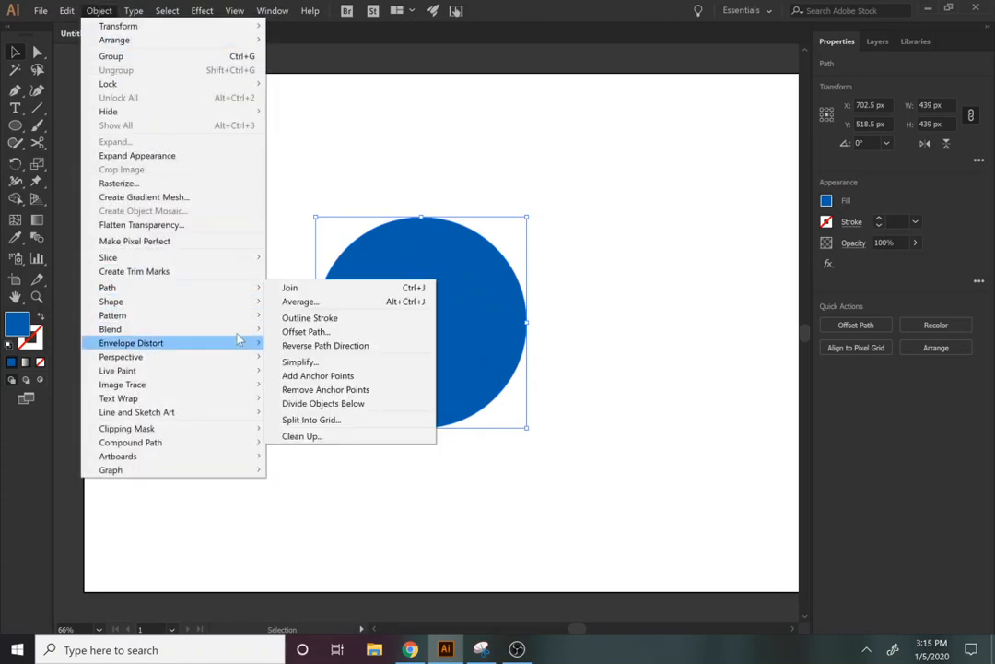
mouse_move(228, 290)
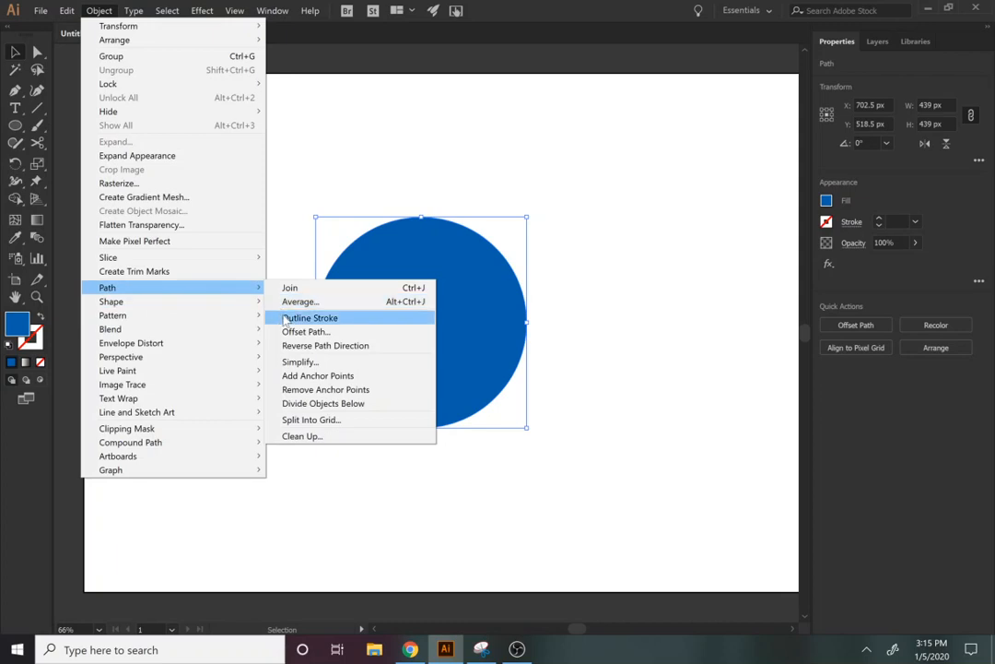
left_click(289, 333)
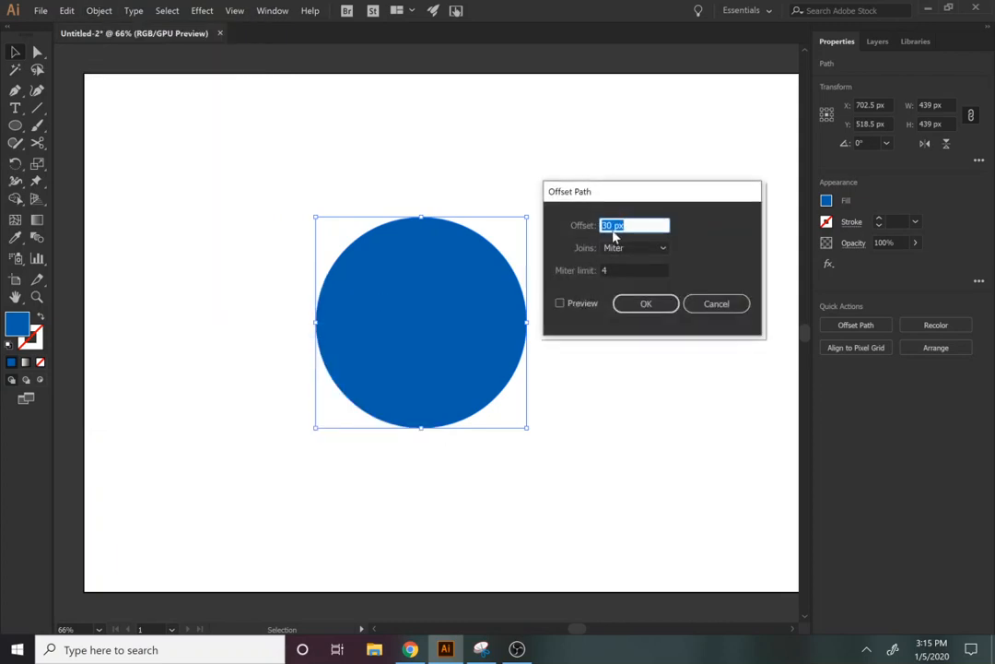
left_click(582, 305)
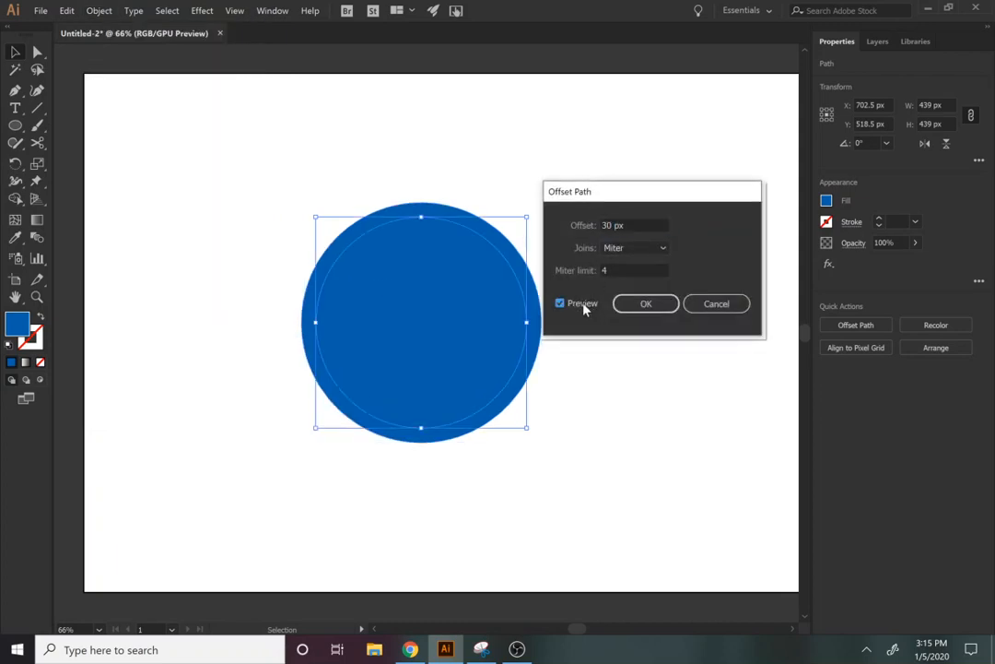
double_click(610, 225)
type("10")
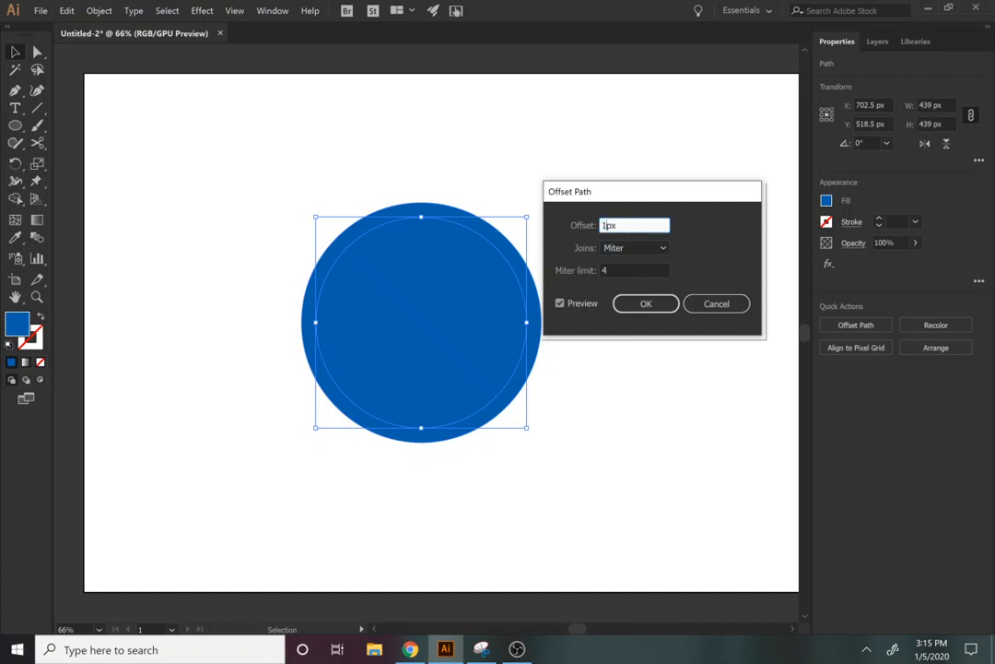
left_click(629, 305)
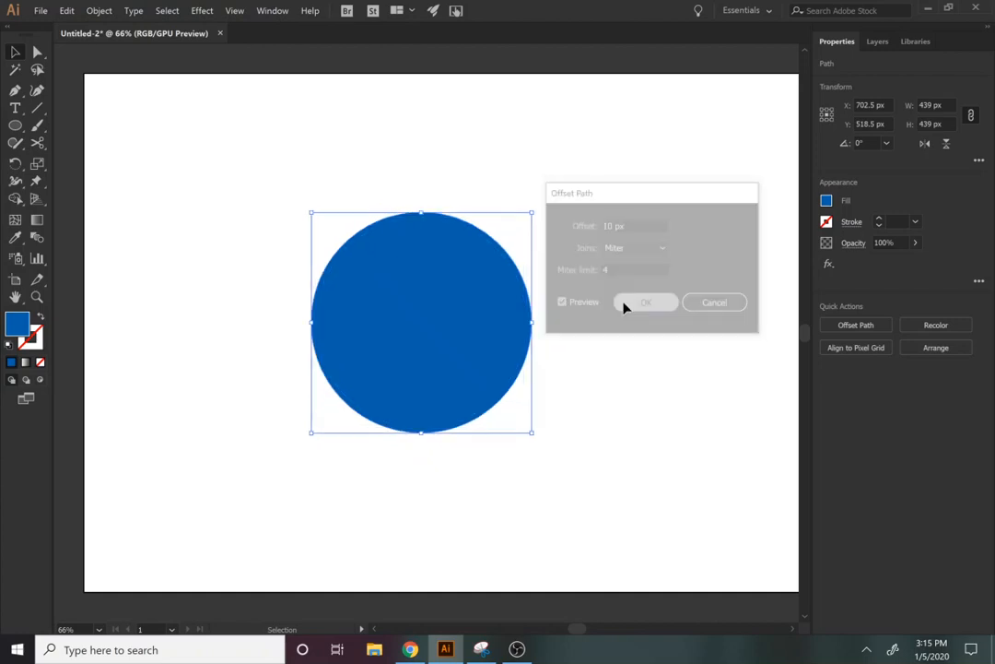
Offset the new outermost circle's path outward by 20 px with mitered joins, previewing the result
left_click(481, 370)
left_click(522, 371)
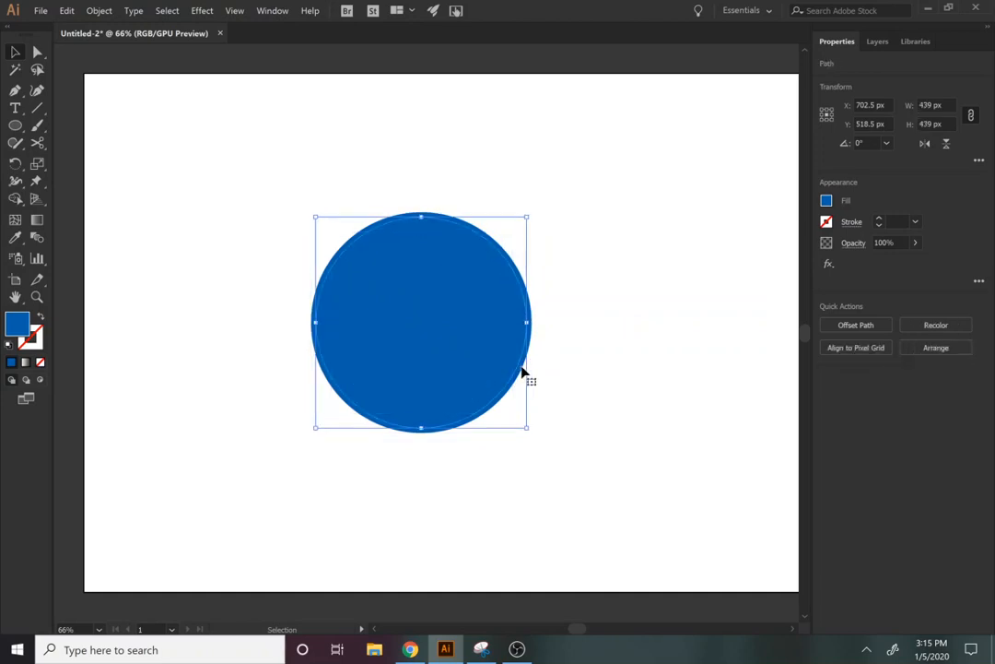
left_click(533, 350)
left_click(534, 355)
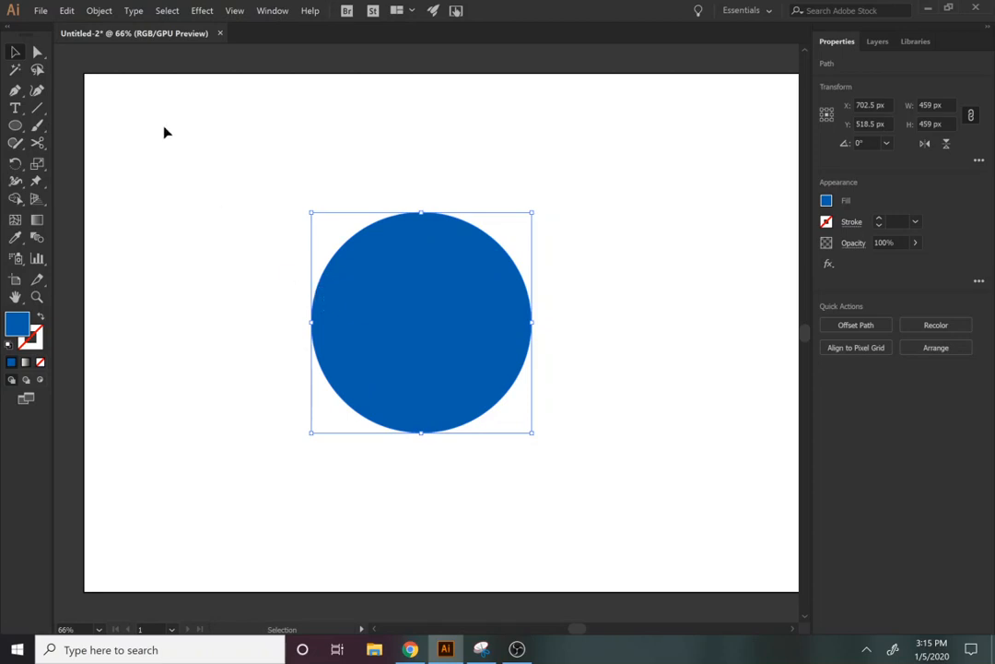
left_click(96, 10)
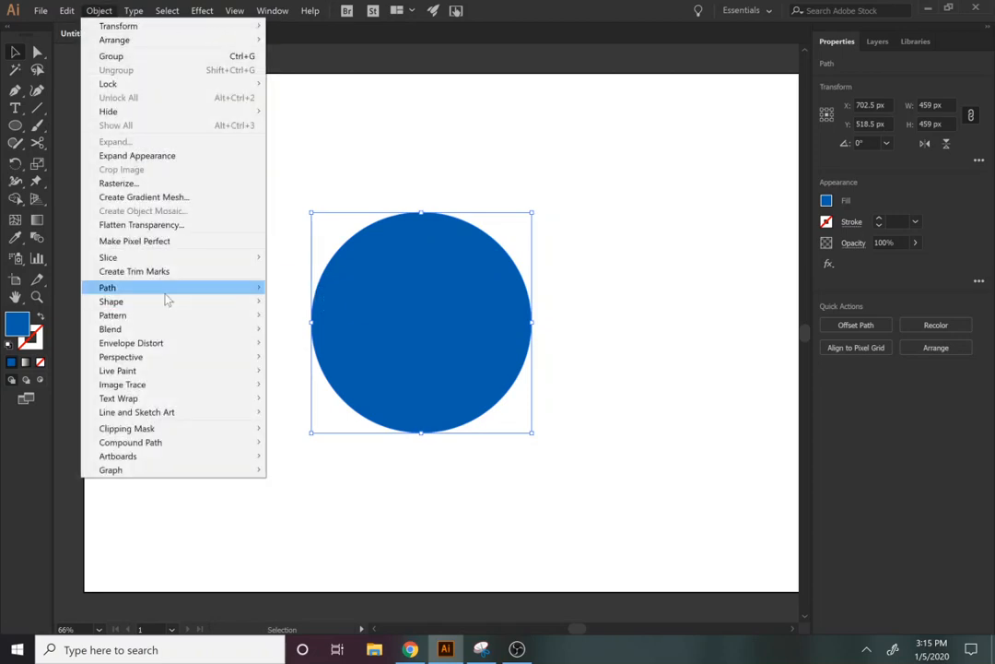
mouse_move(166, 289)
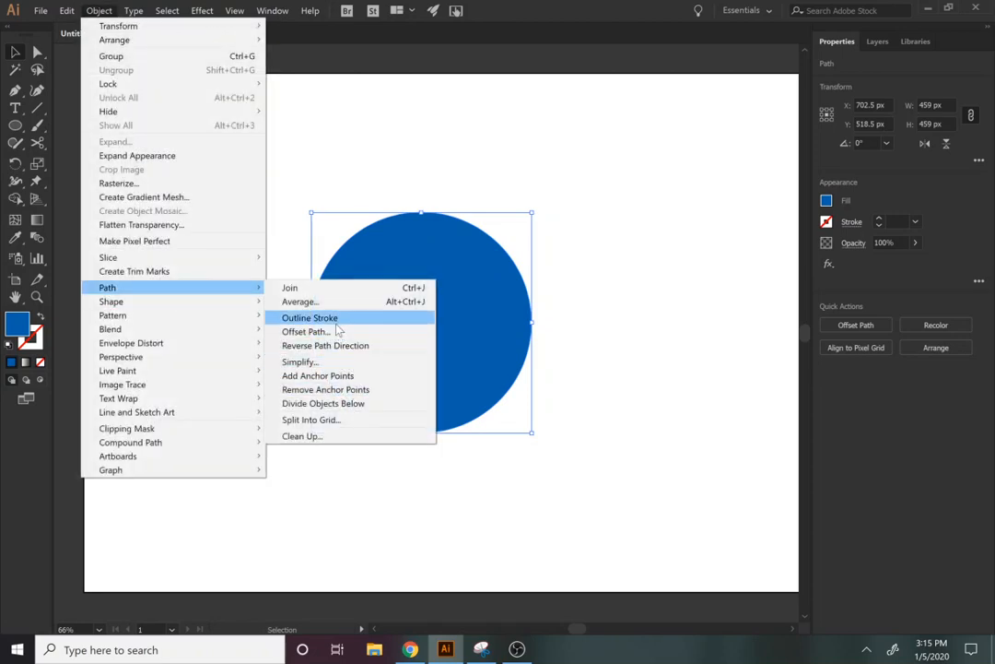
left_click(337, 332)
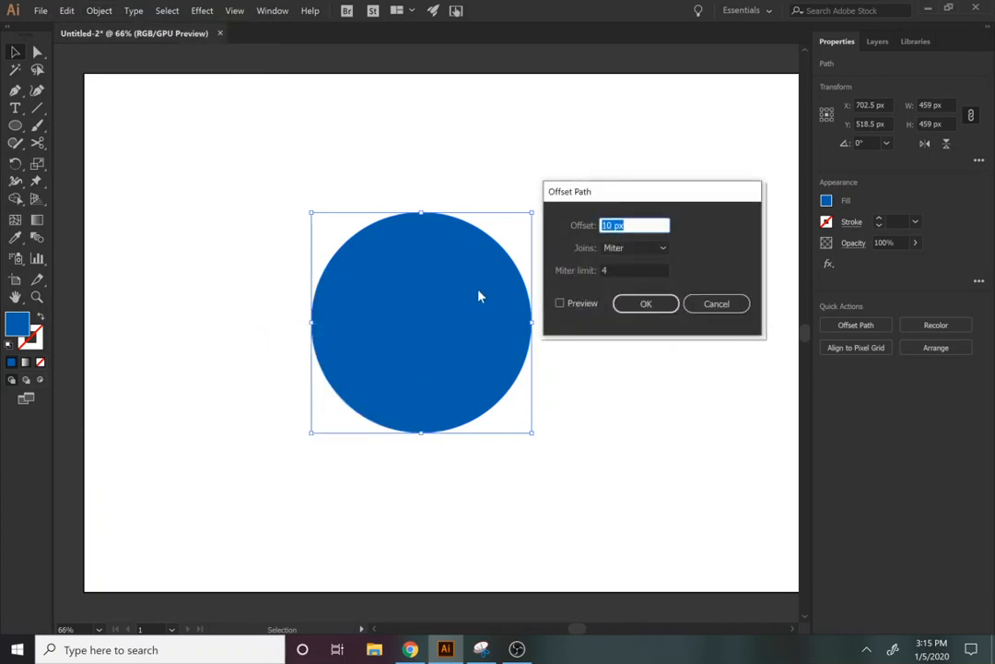
type("20")
left_click(581, 303)
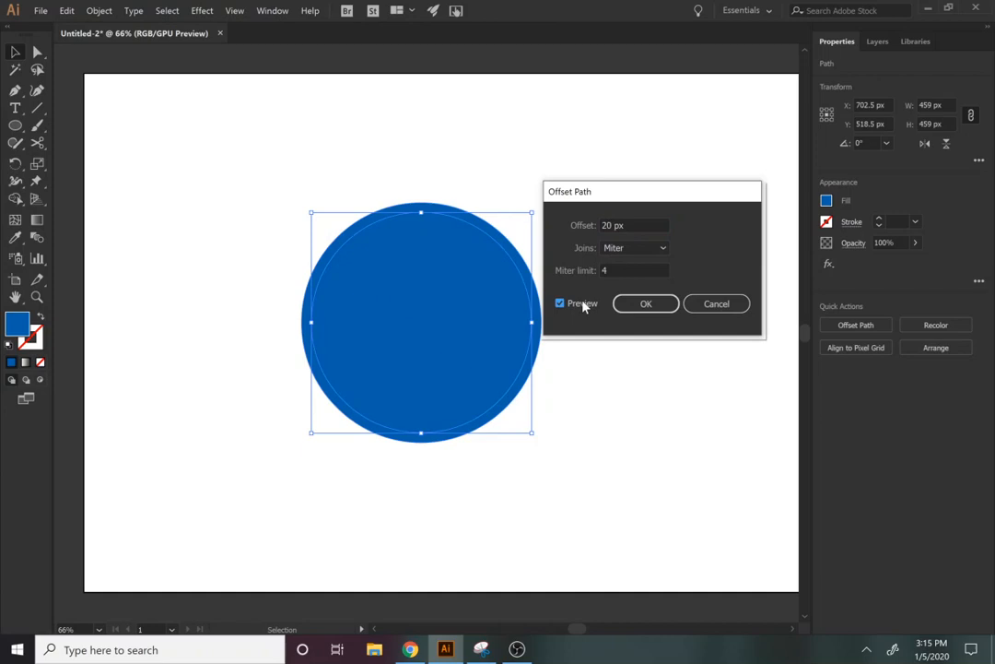
left_click(646, 305)
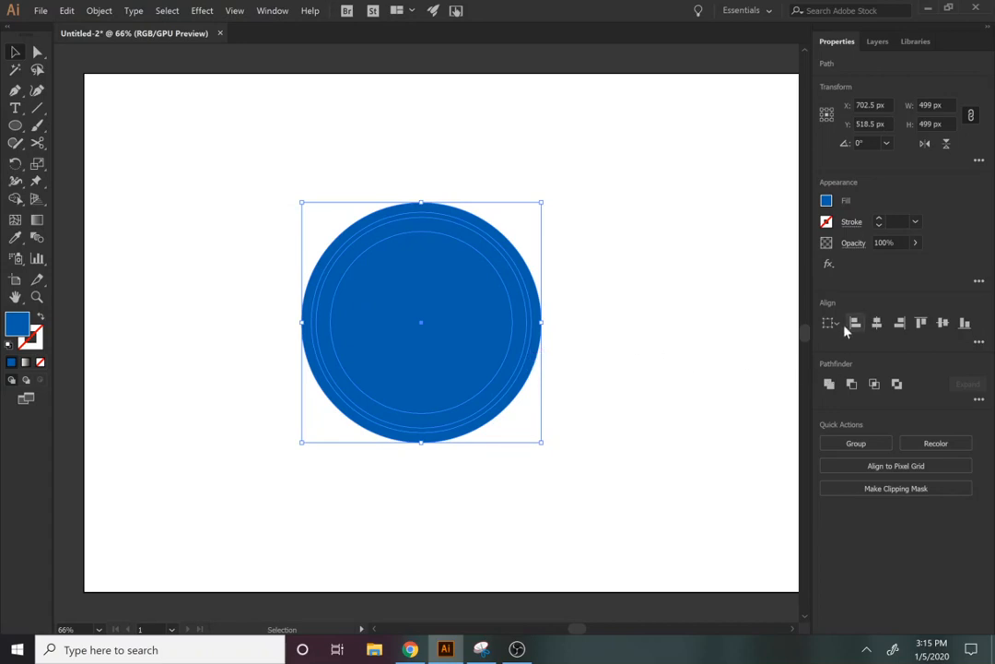
Try Exclude on all four concentric circles, and undo it together with the 20 px offset
left_click(896, 384)
left_click(694, 381)
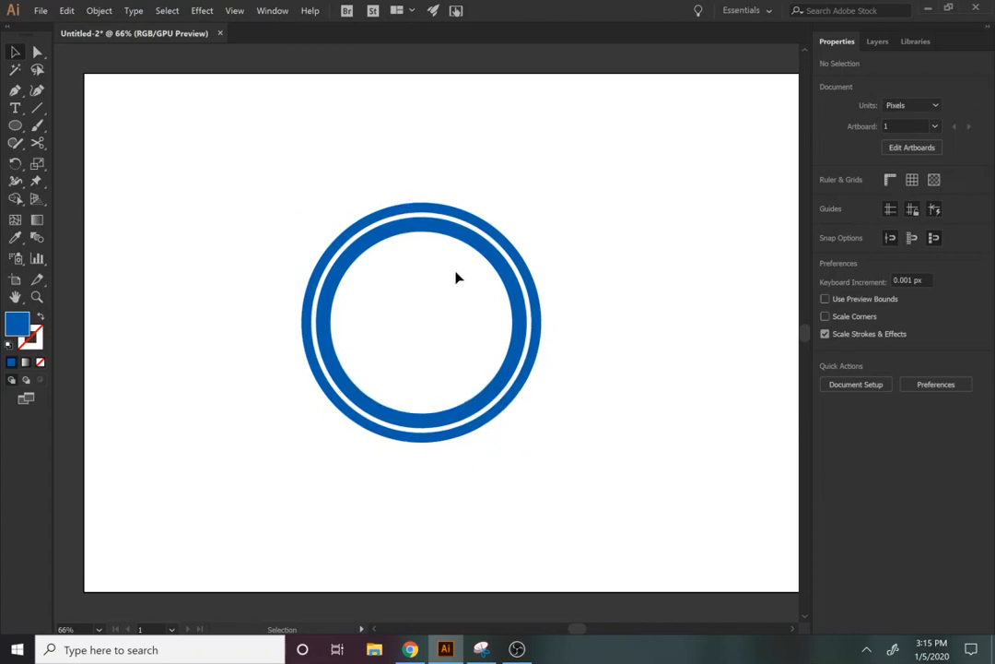
key("ctrl+z")
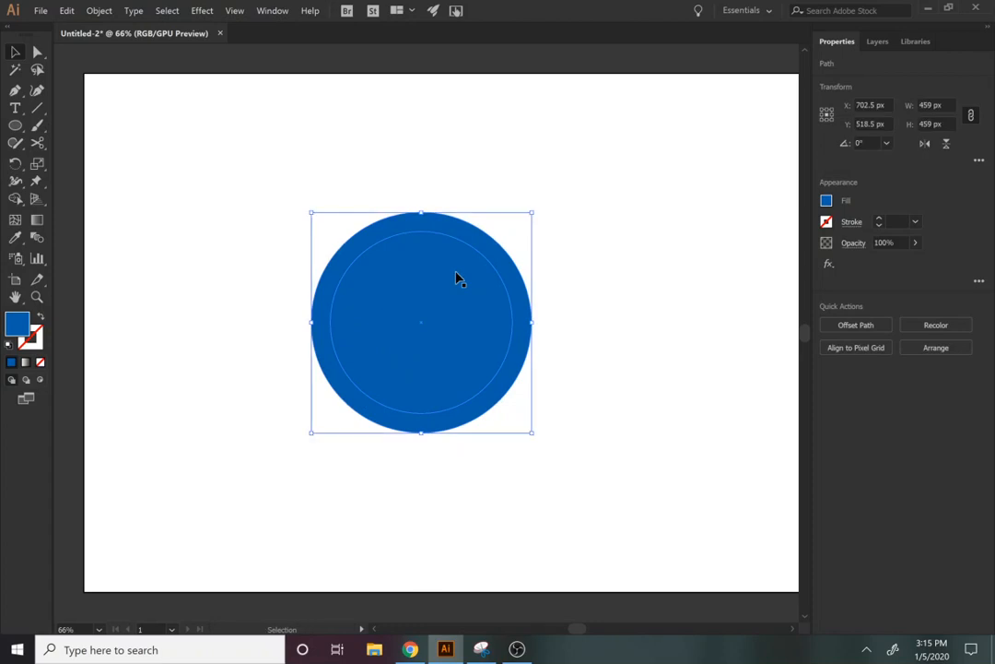
Offset the outermost circle outward by 10 px and combine all four concentric circles with Exclude
left_click(99, 10)
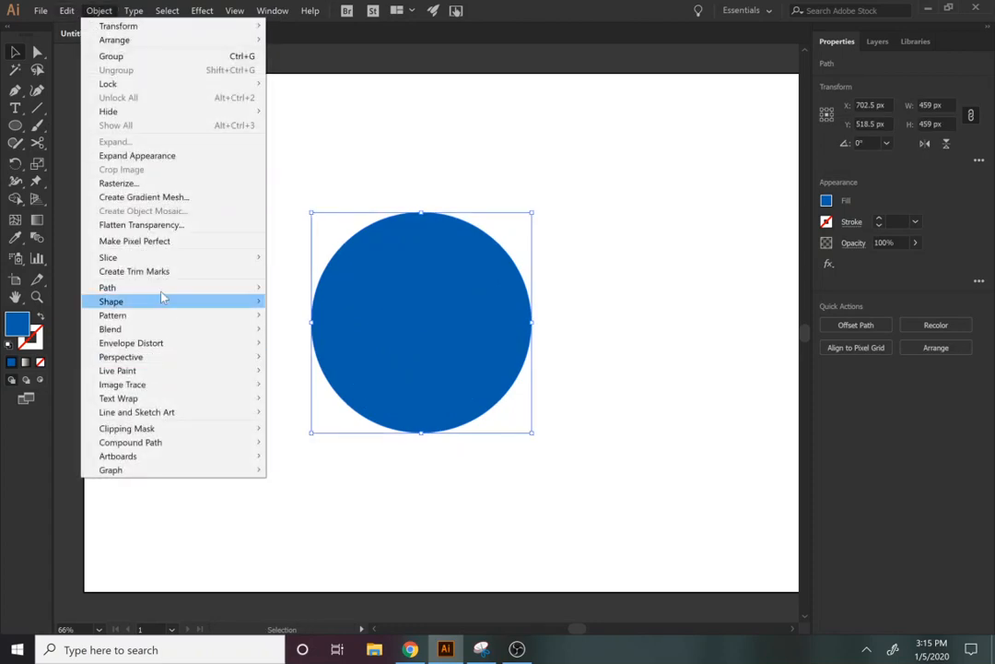
mouse_move(160, 288)
left_click(296, 334)
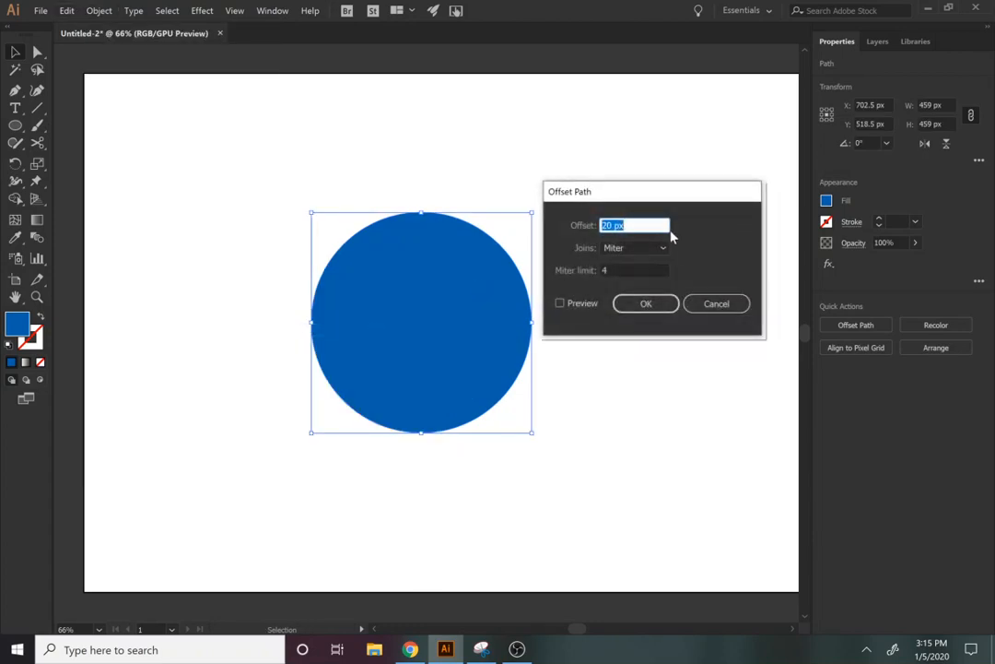
type("10")
left_click(651, 314)
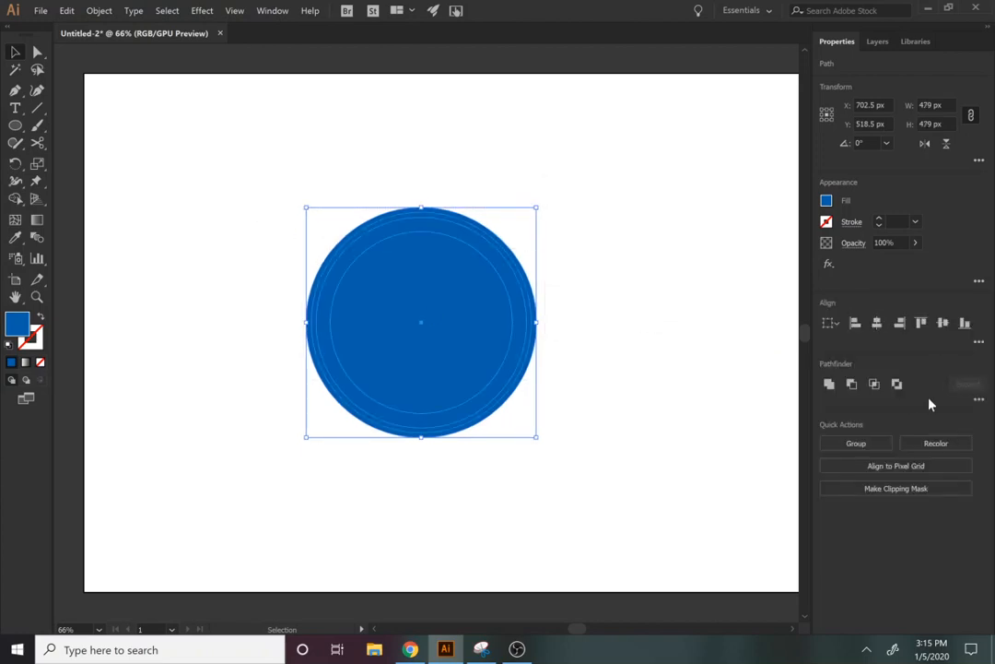
left_click(894, 382)
left_click(624, 372)
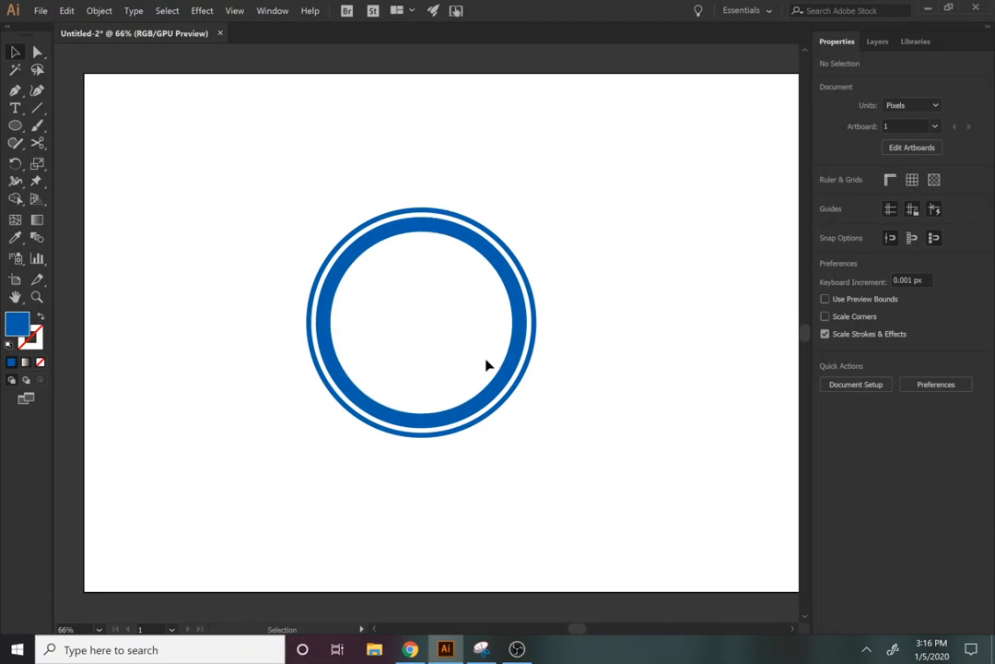
Draw a thin vertical blue rectangle about 6 px wide and 585 px high beside the rings
key("m")
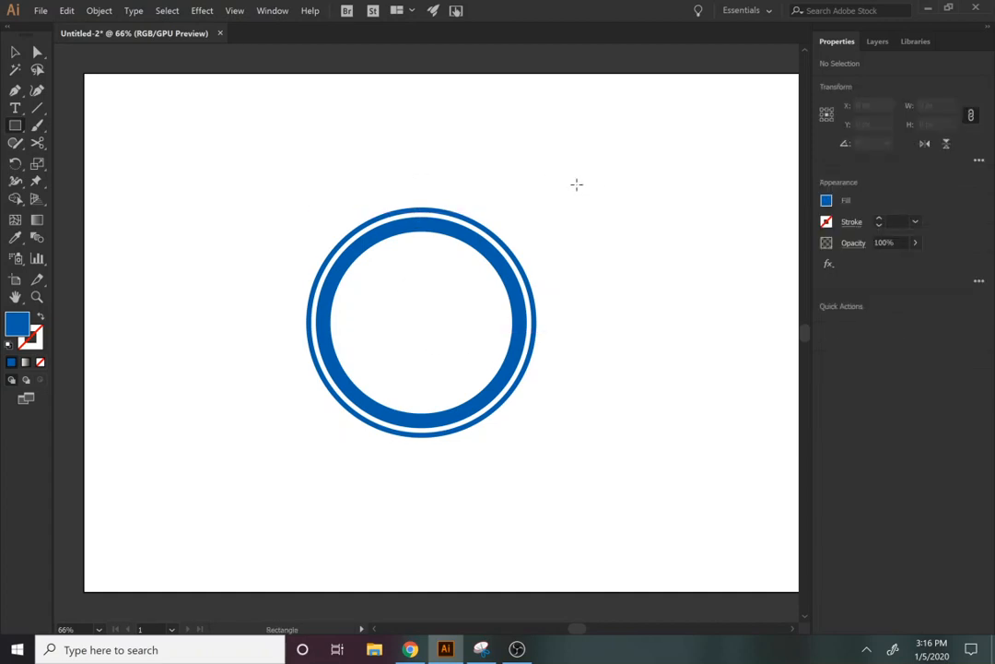
left_click_drag(577, 184, 578, 466)
key("v")
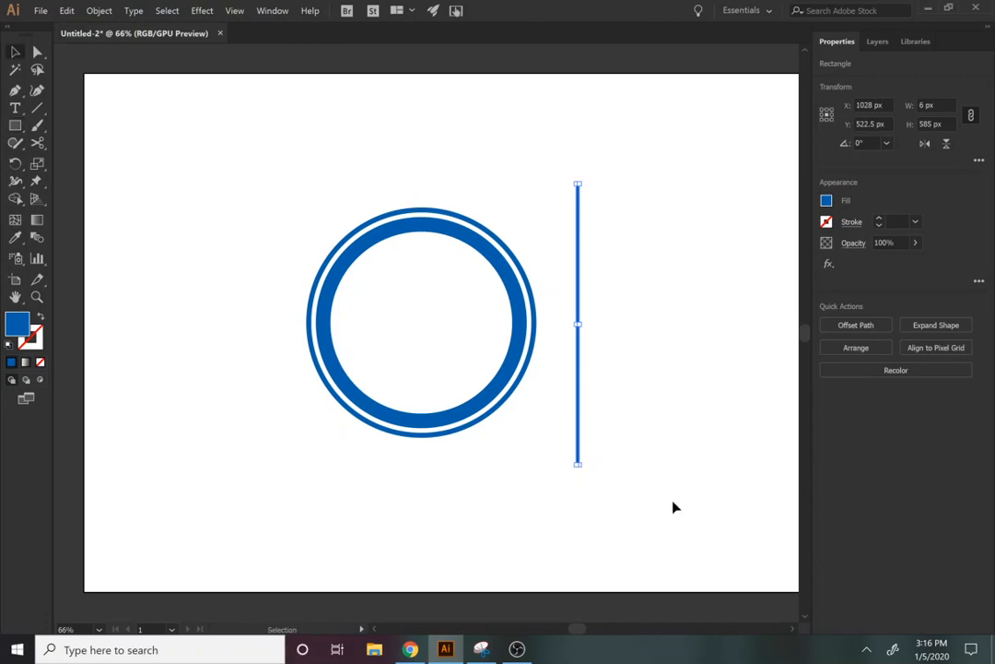
Centre the thin rectangle horizontally and vertically on the rings, using the rings as the key object
left_click_drag(708, 520, 213, 211)
left_click(386, 232)
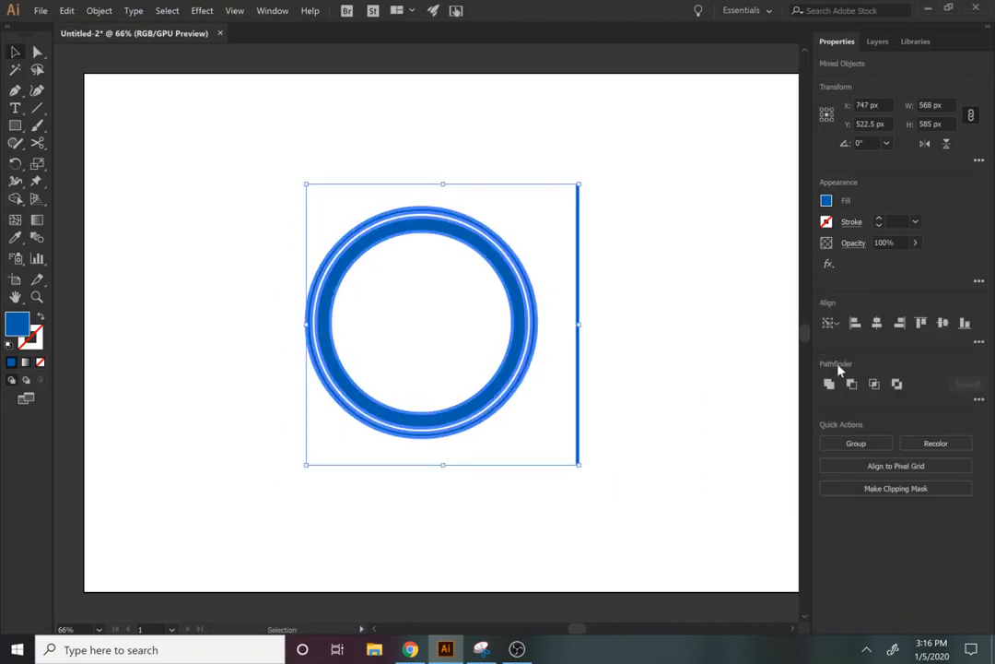
left_click(879, 324)
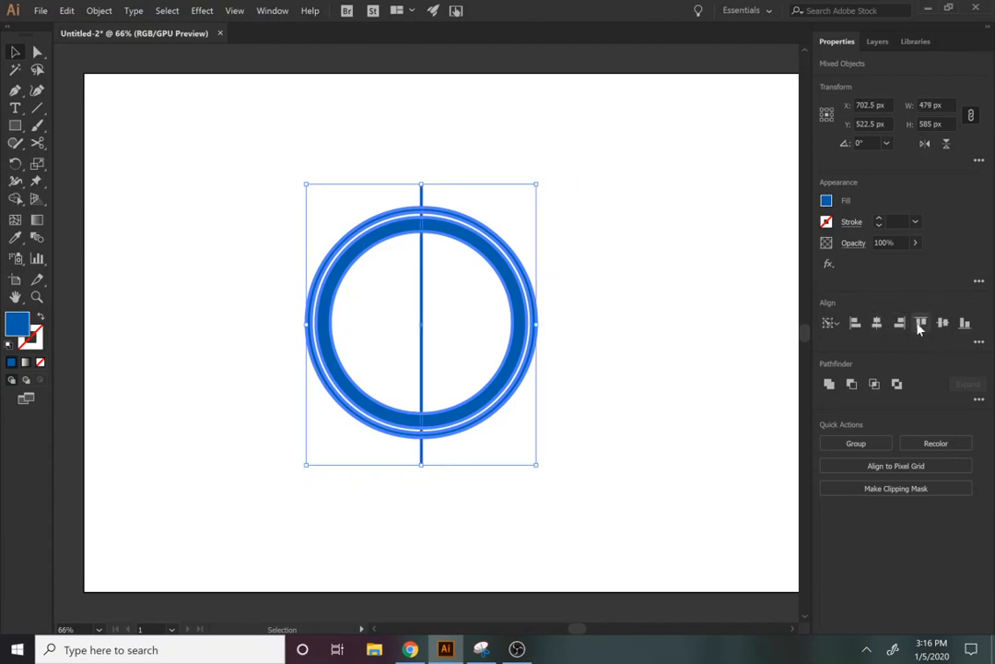
left_click(722, 365)
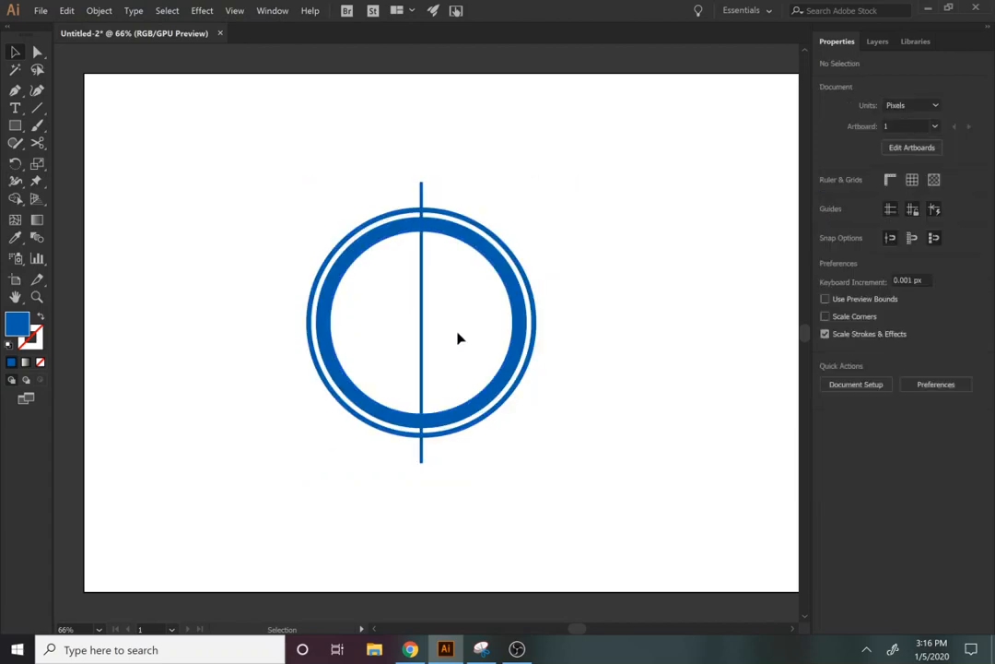
Create a copy of the vertical bar rotated 45° about its centre, and repeat the transformation two more times
left_click(423, 337)
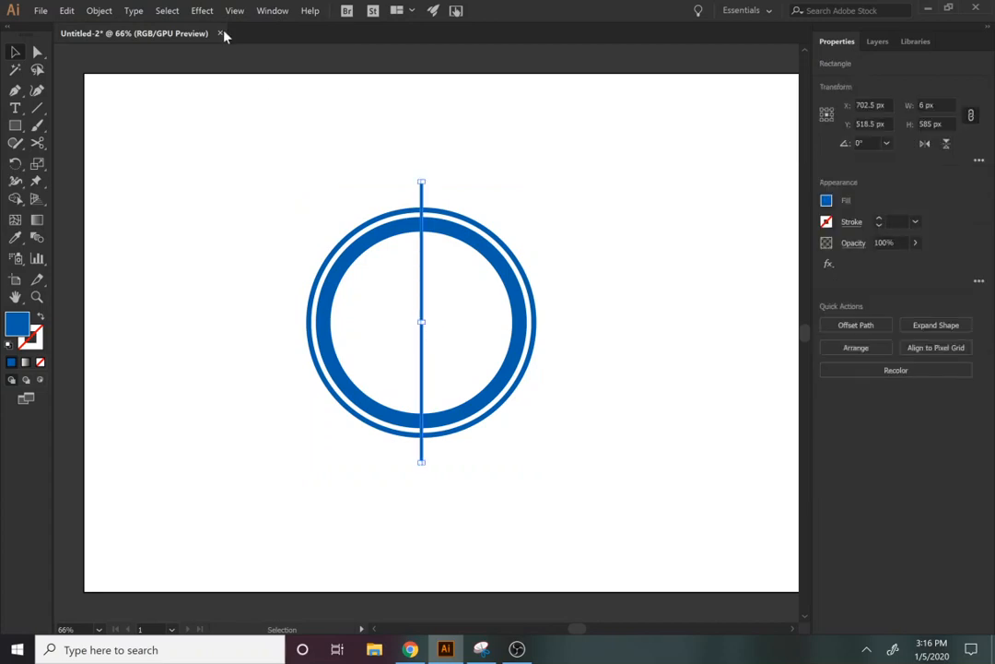
left_click(101, 10)
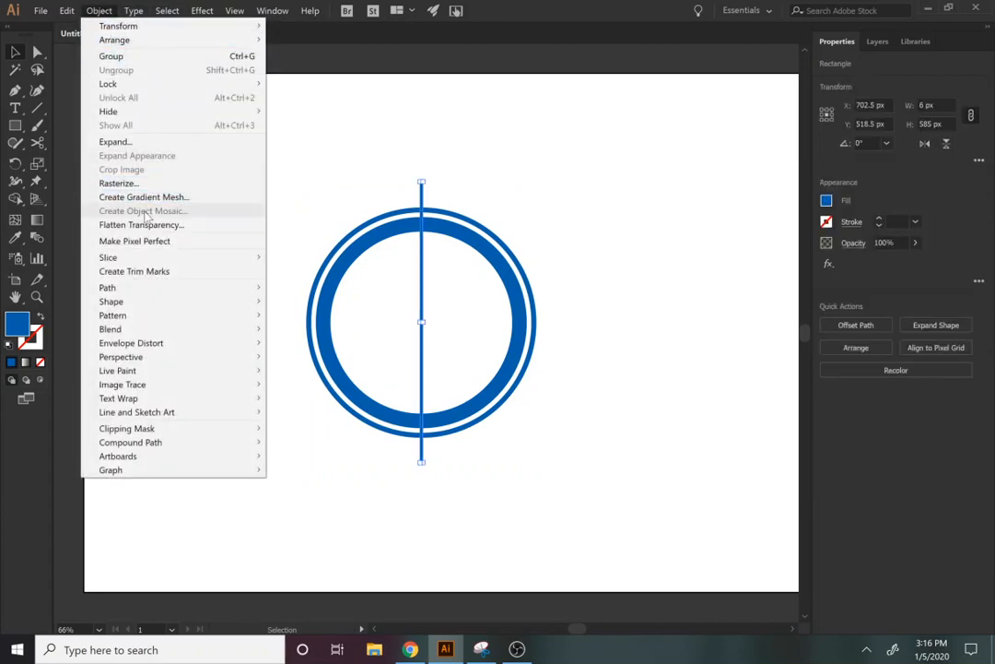
left_click(119, 13)
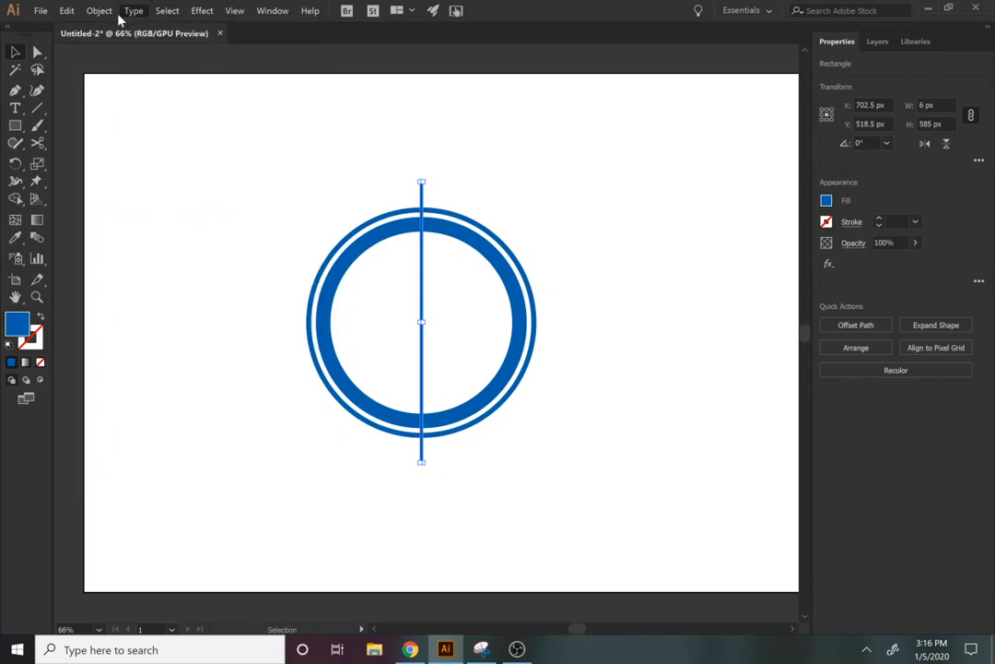
left_click(109, 12)
mouse_move(118, 28)
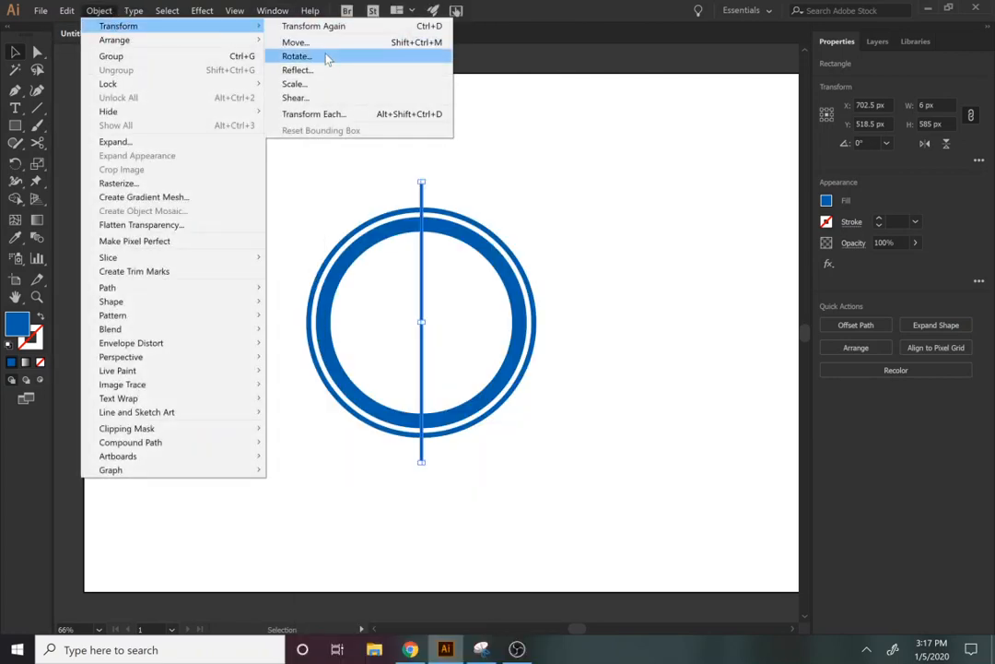
left_click(325, 59)
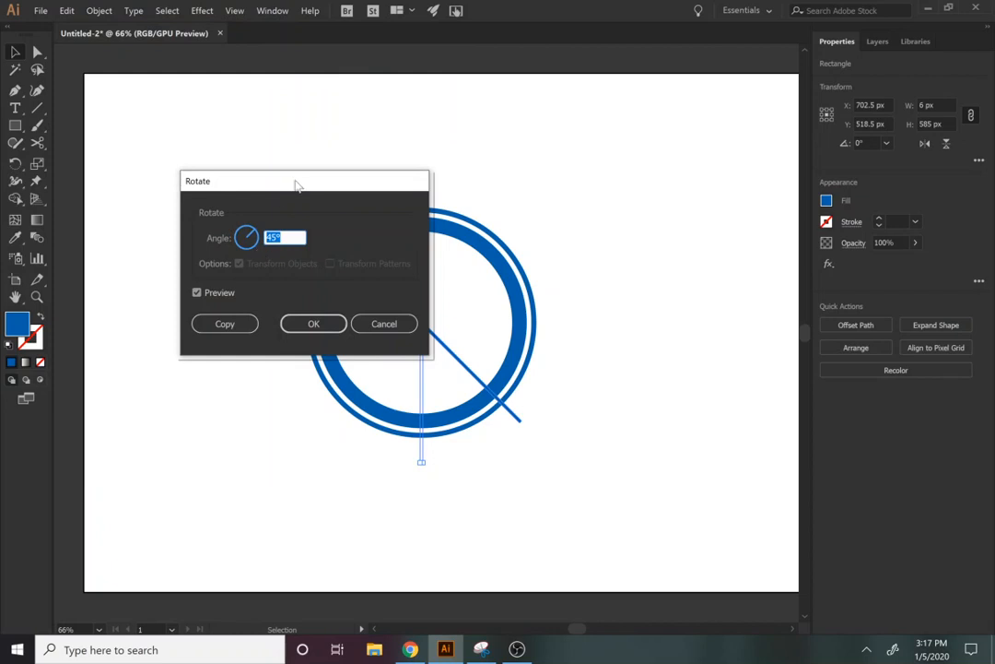
left_click_drag(296, 178, 654, 138)
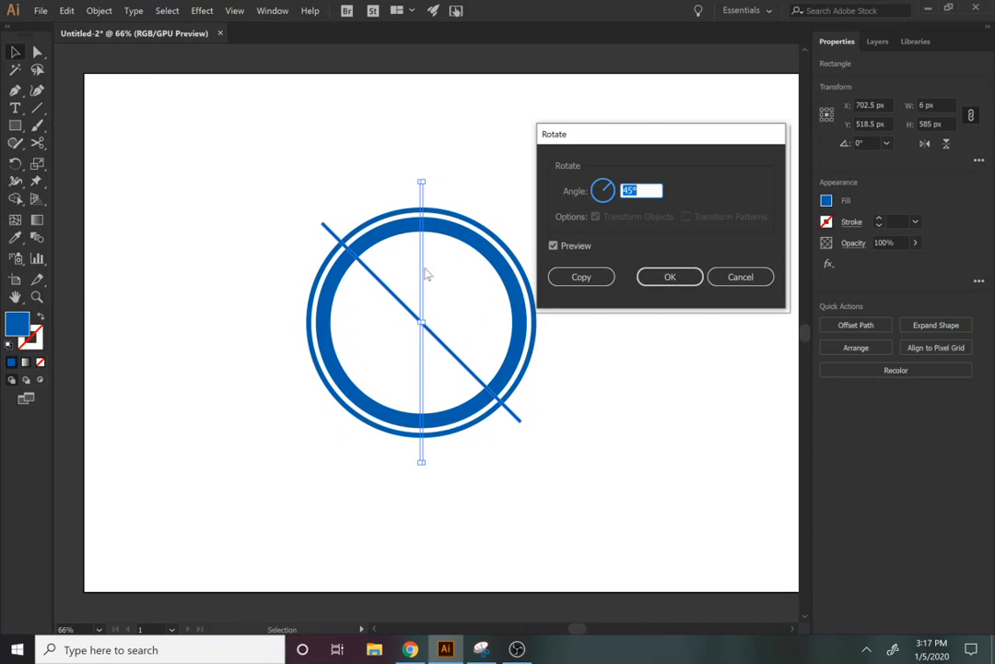
left_click(590, 285)
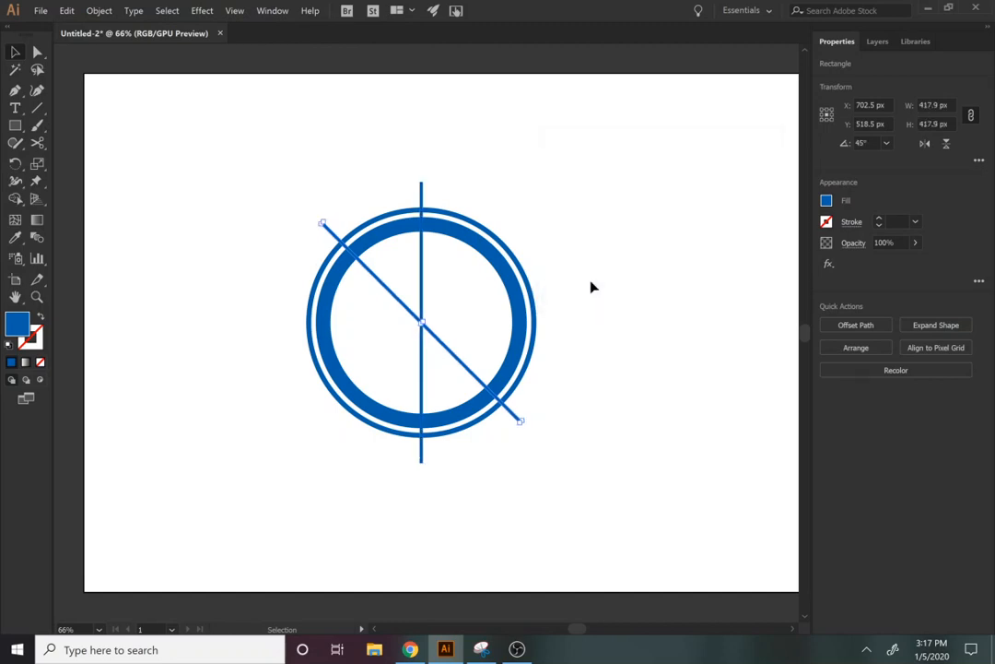
key("ctrl+d")
key("ctrl+d")
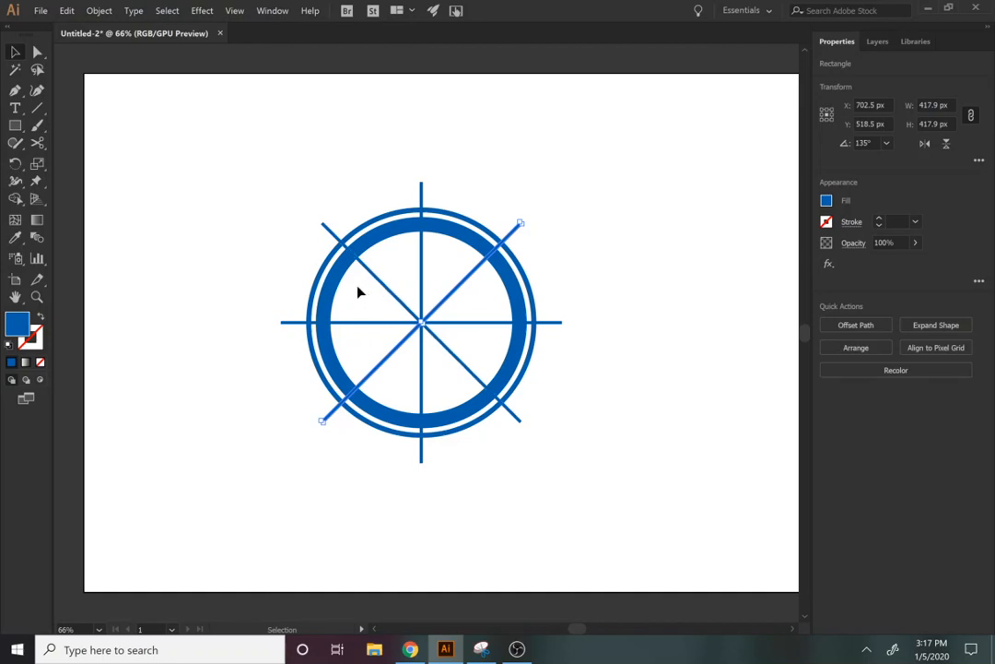
Unite the four crossing bars into a single shape
left_click_drag(359, 290, 476, 362)
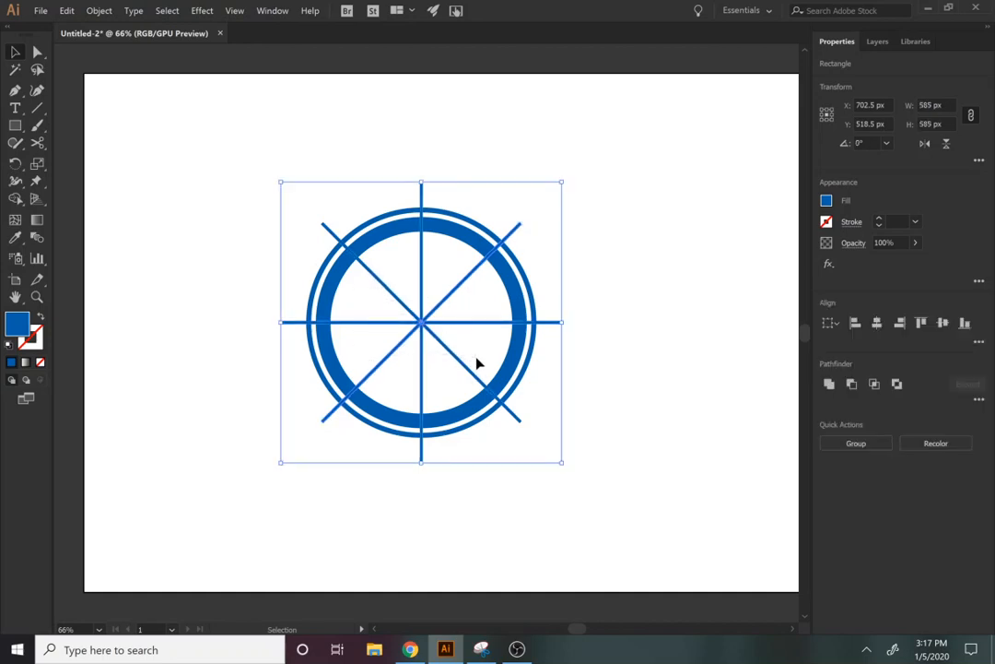
left_click(827, 384)
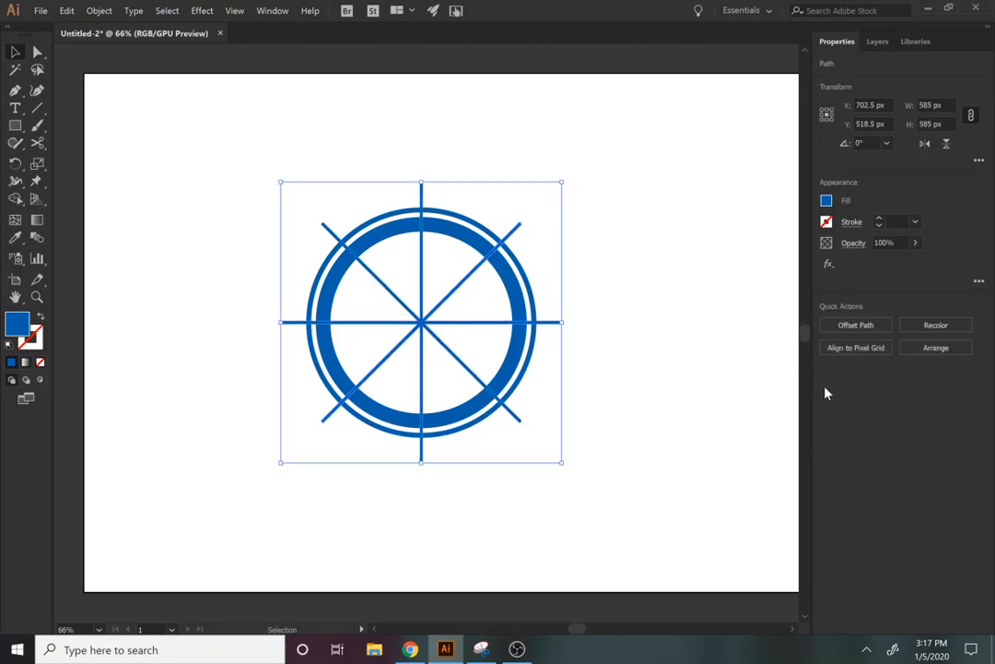
left_click(617, 422)
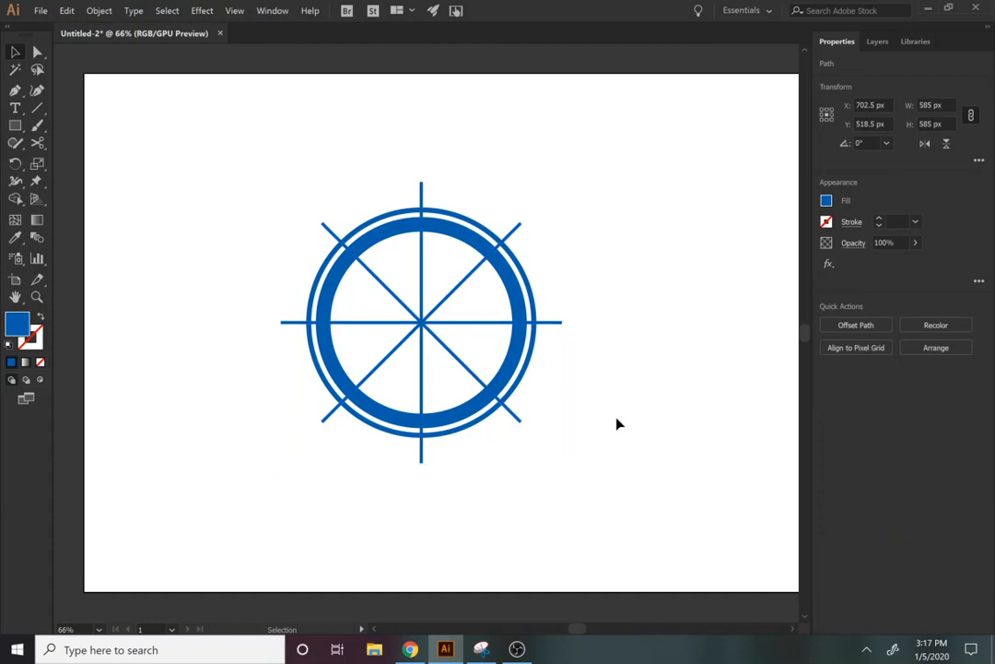
Create a 479 px by 479 px blue circle, matching the rings' outer diameter, beside the wheel
left_click(535, 360)
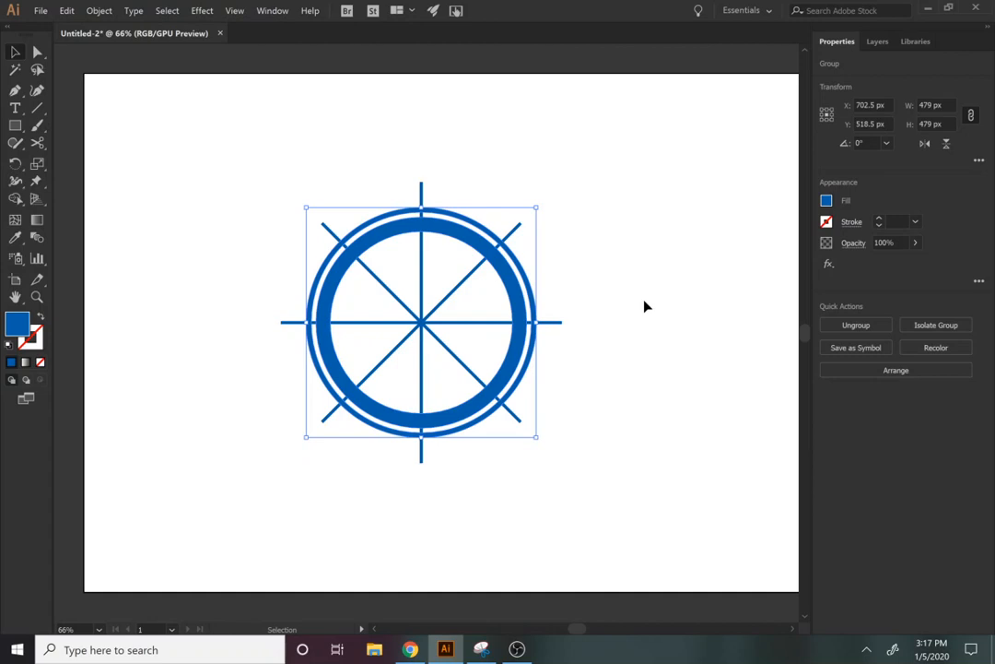
left_click(925, 106)
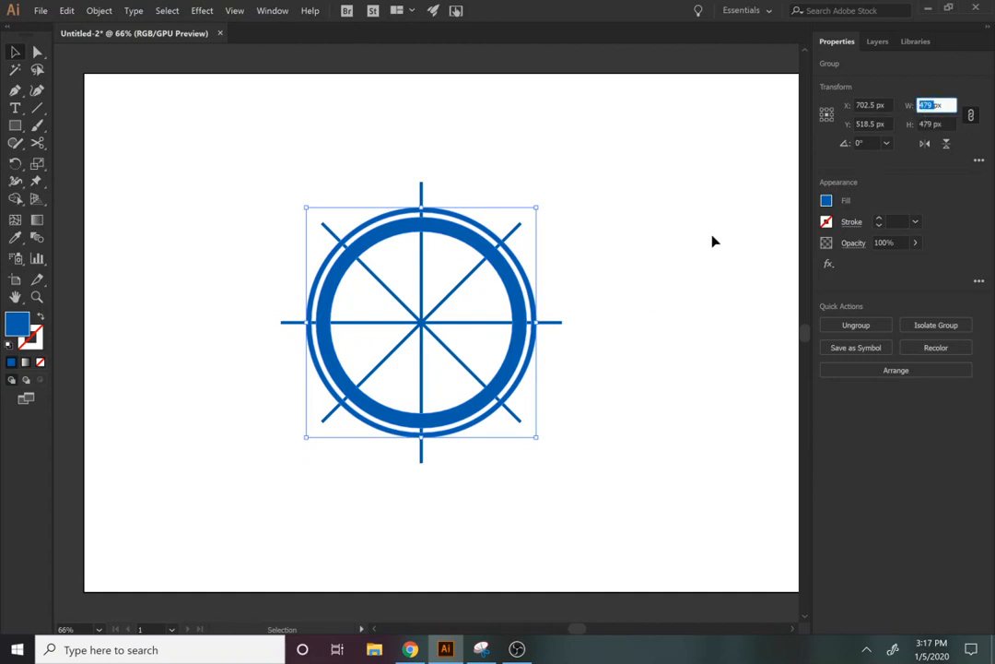
left_click(700, 274)
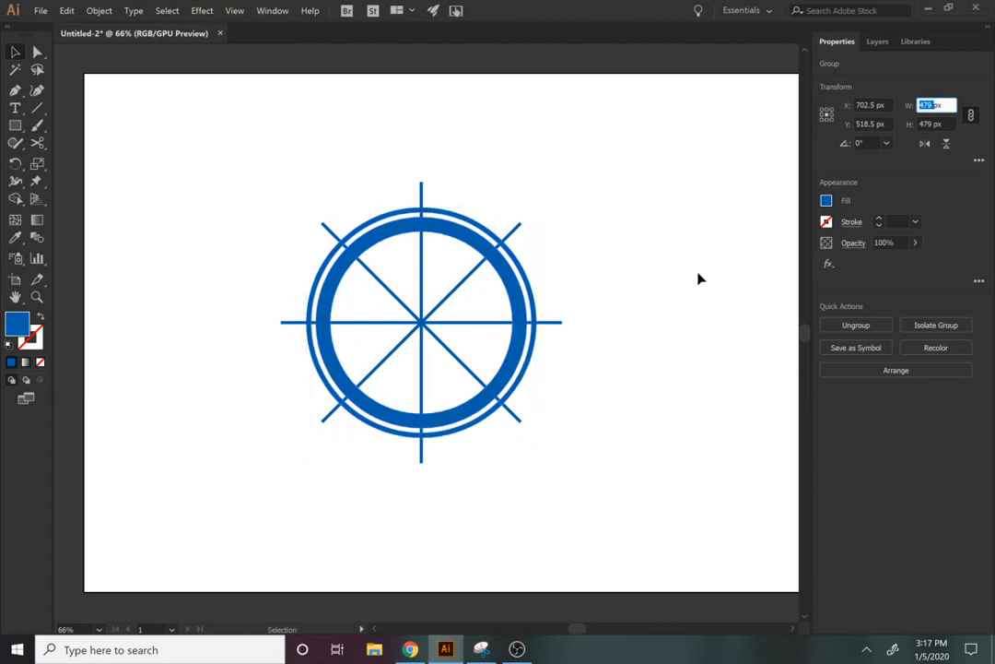
key("l")
left_click(699, 278)
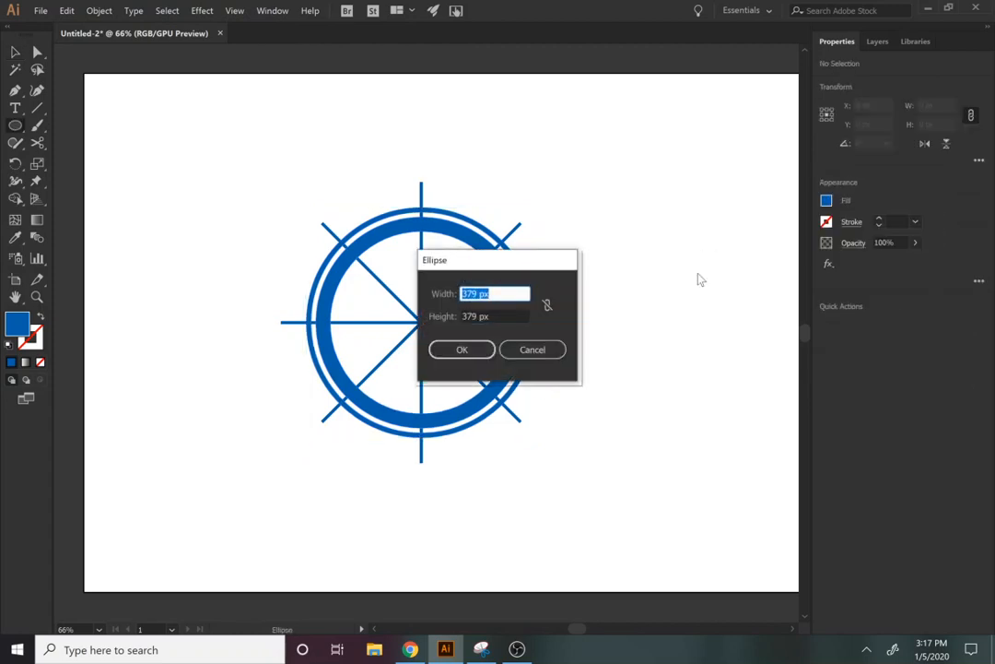
type("479")
key("Tab")
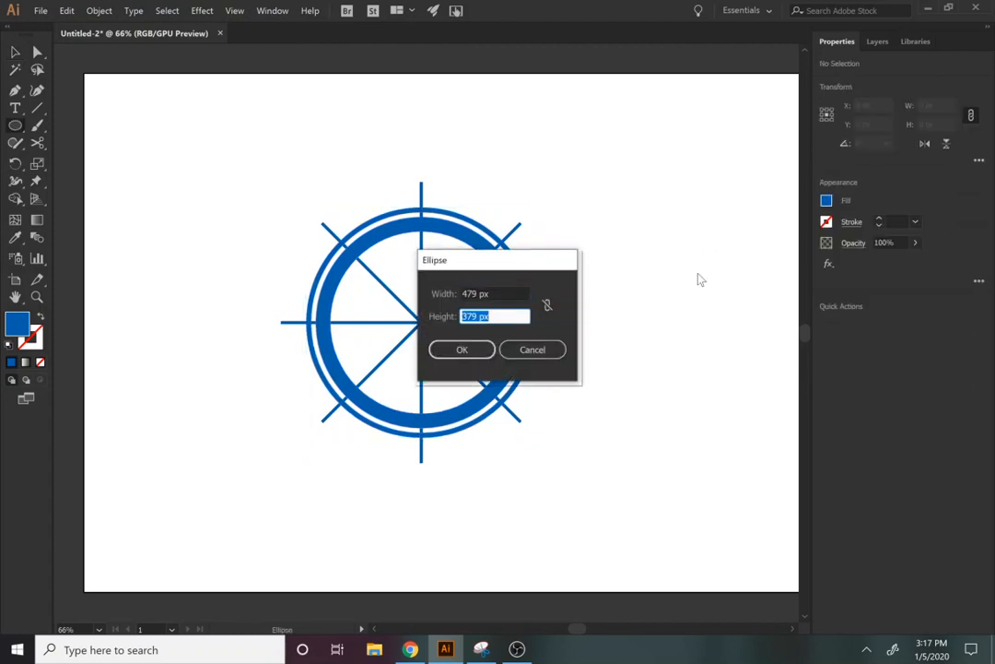
type("479")
key("Return")
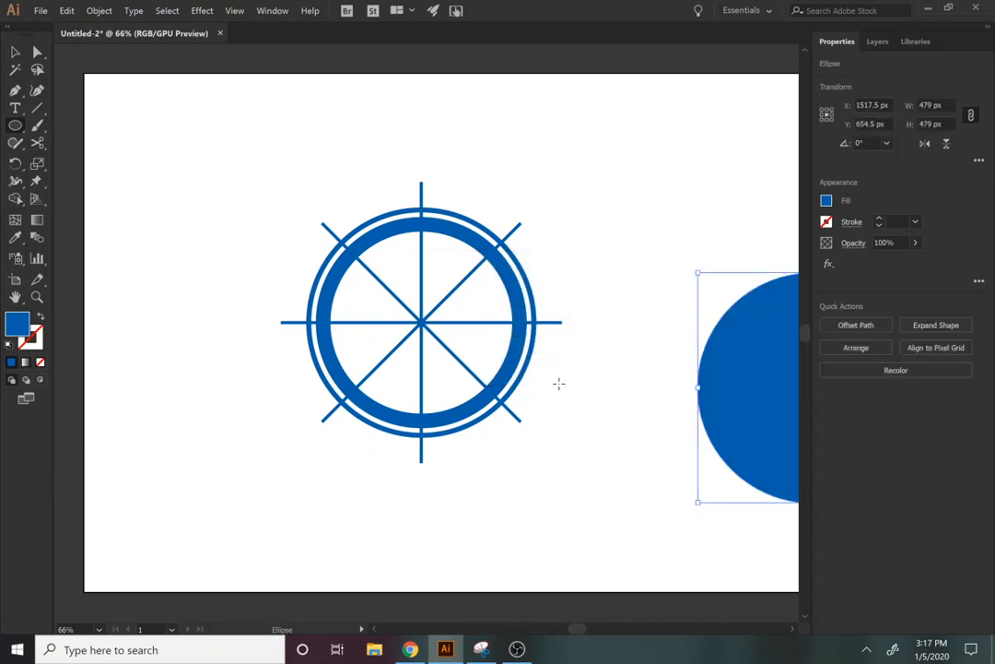
Centre the new circle on the united spokes, using the spokes as the key object, and subtract it from them with Minus Front
key("v")
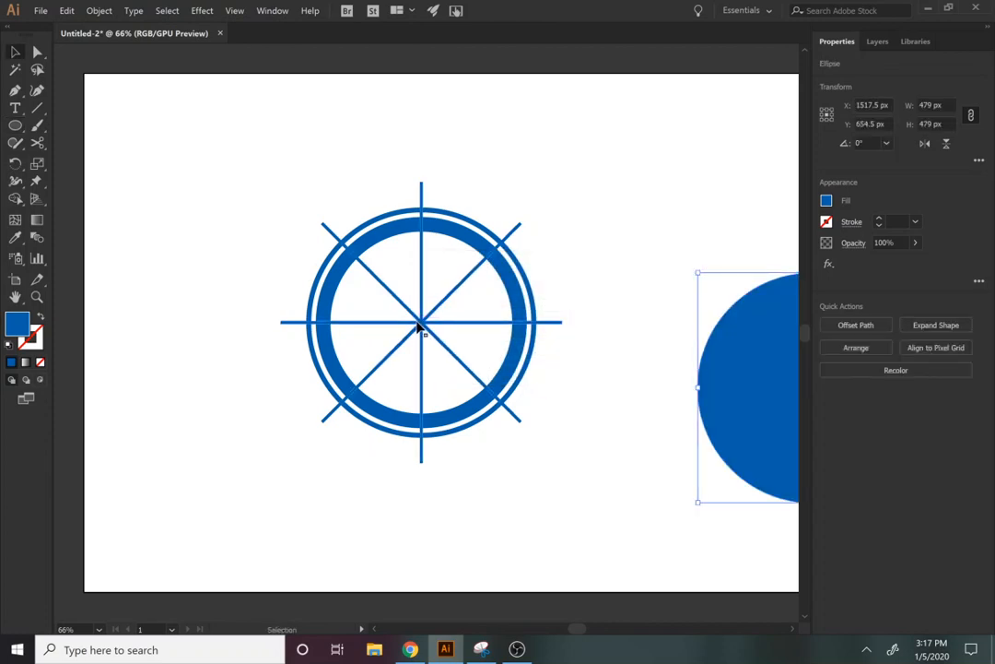
left_click(422, 321)
left_click(720, 426, "shift")
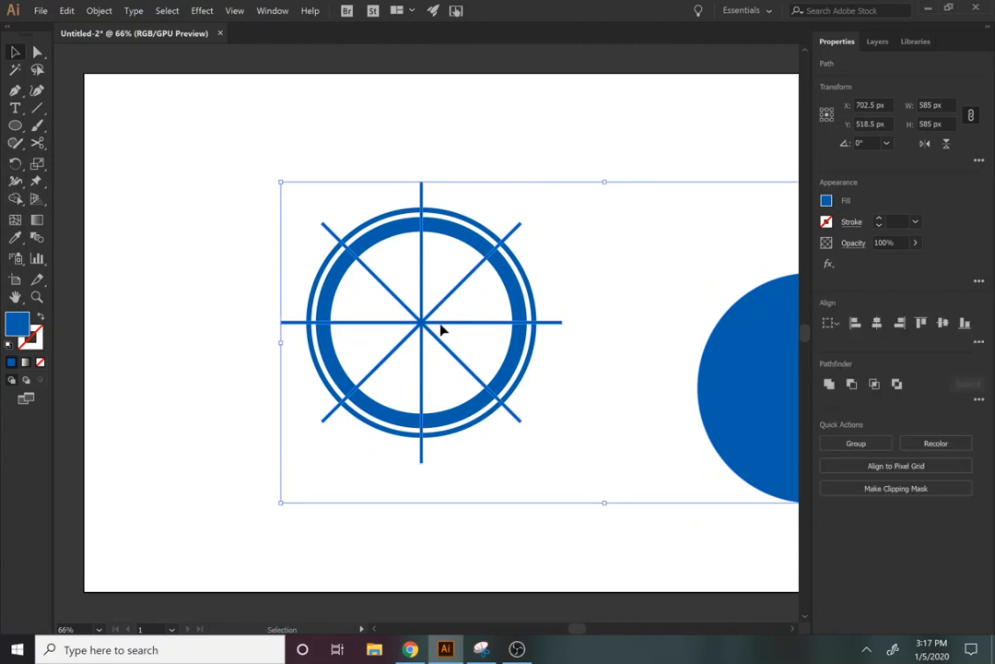
left_click(423, 325)
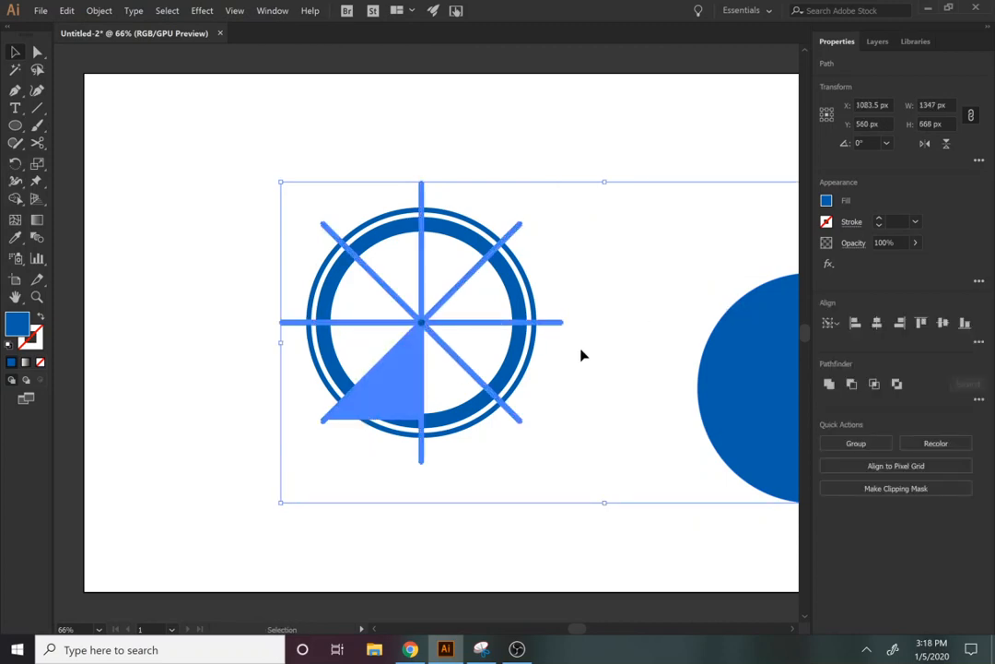
left_click(877, 323)
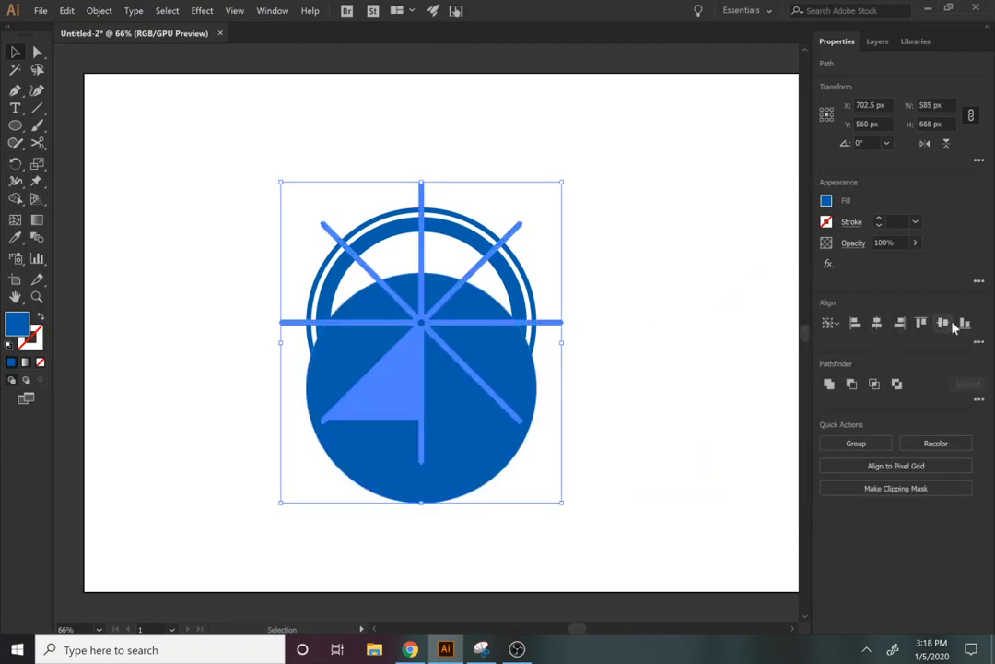
left_click(943, 323)
left_click(851, 383)
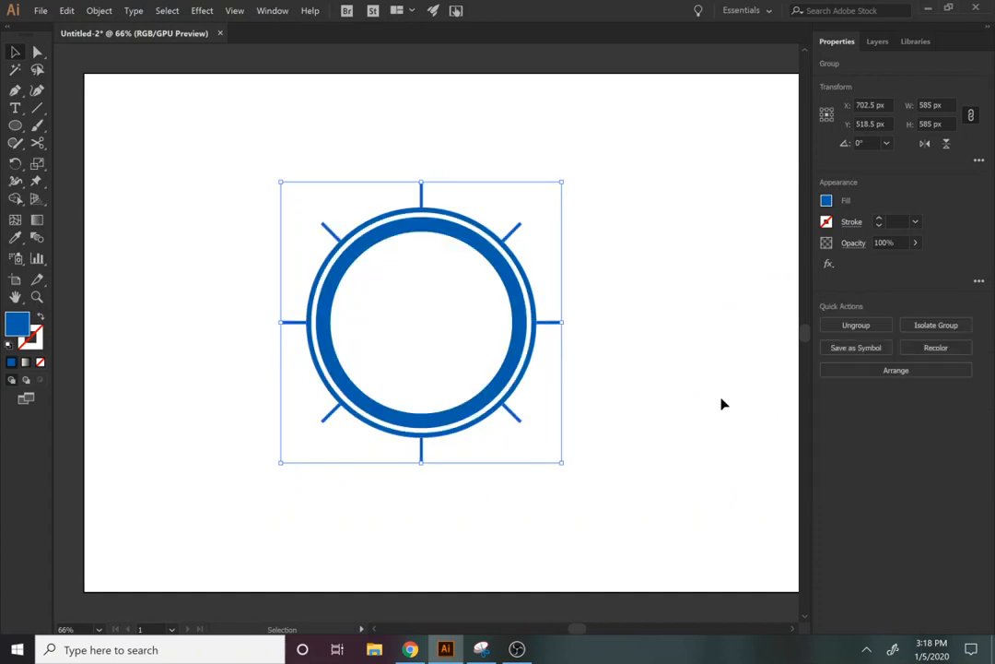
left_click(721, 402)
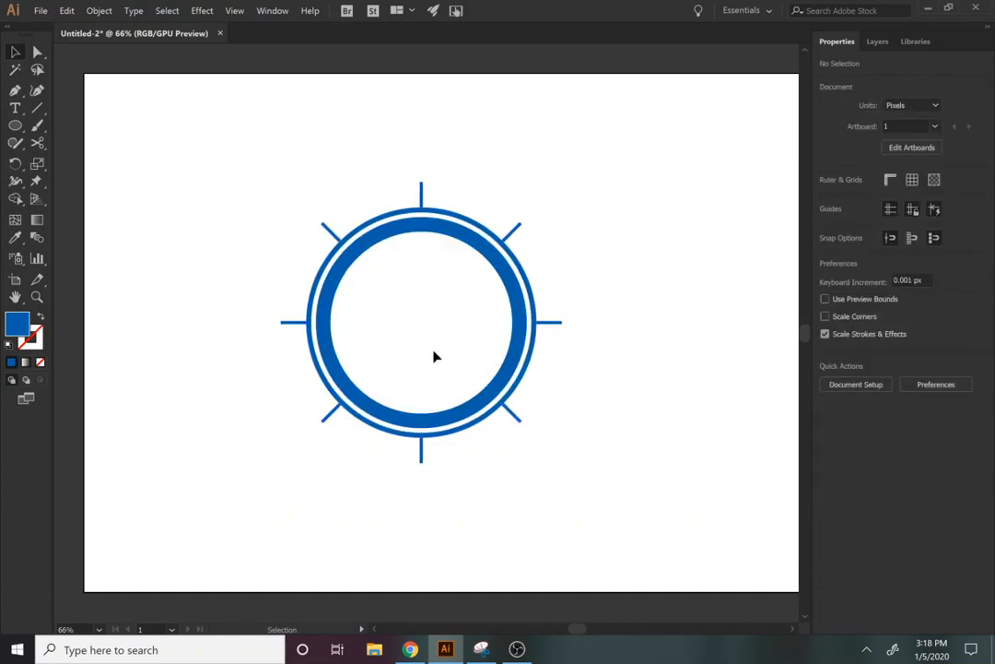
Draw a vertical blue rectangle about 8 px wide and 683 px high and centre it on the rings as the key object
key("l")
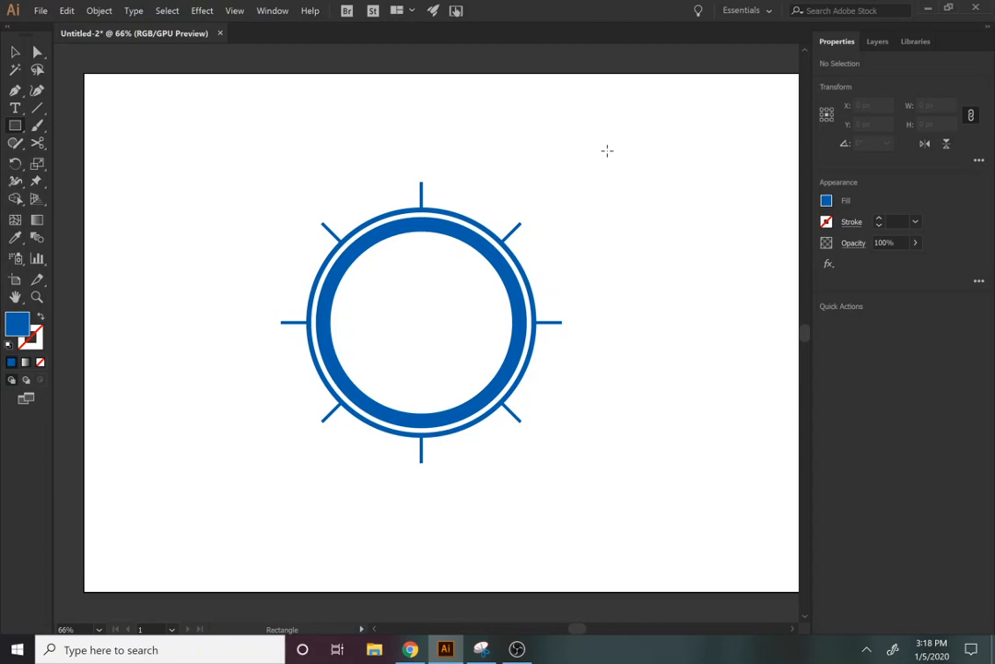
mouse_move(607, 151)
left_mouse_down()
mouse_move(578, 455)
mouse_move(603, 552)
mouse_move(605, 479)
left_mouse_up()
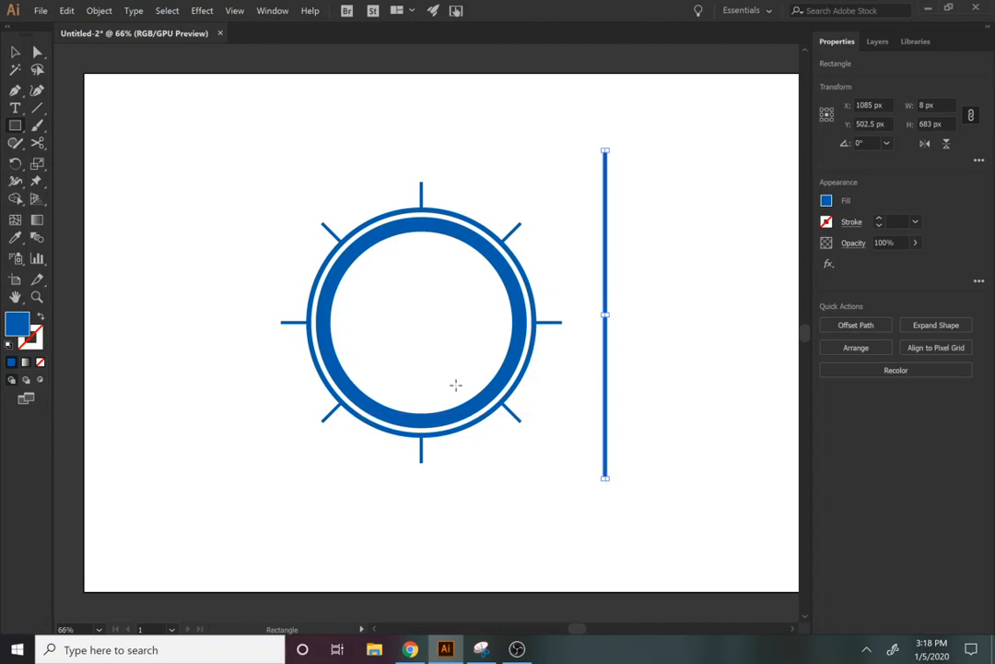
key("v")
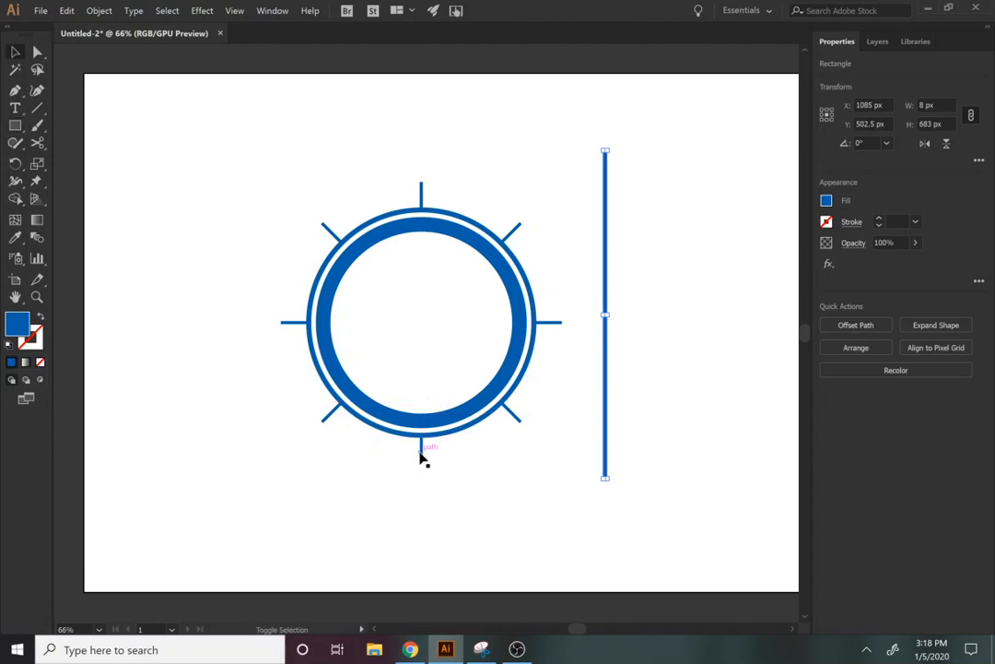
left_click(438, 427, "shift")
left_click(542, 499)
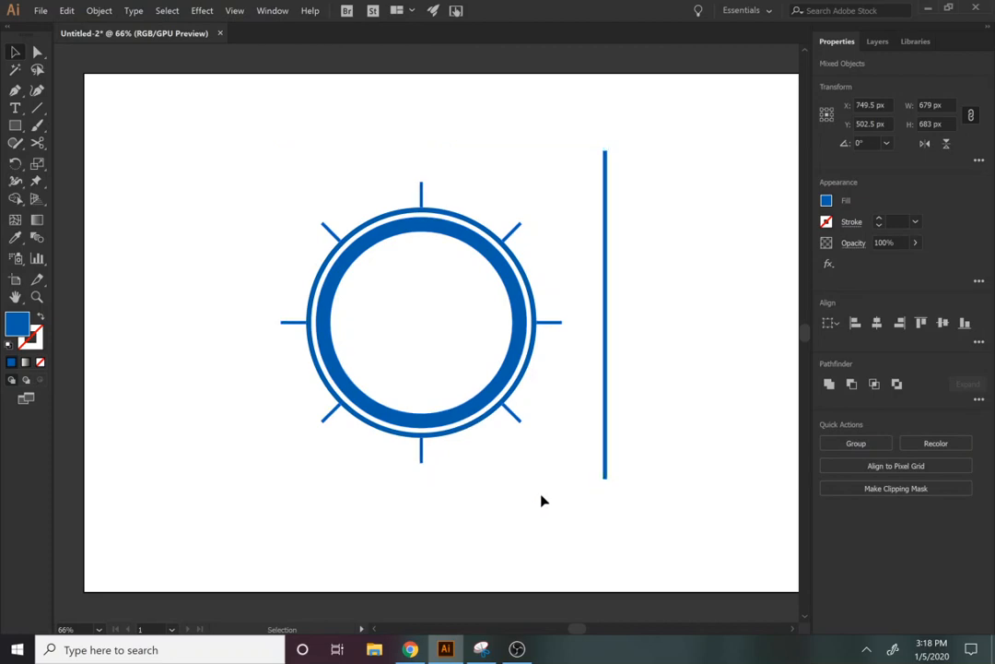
left_click(433, 423, "shift")
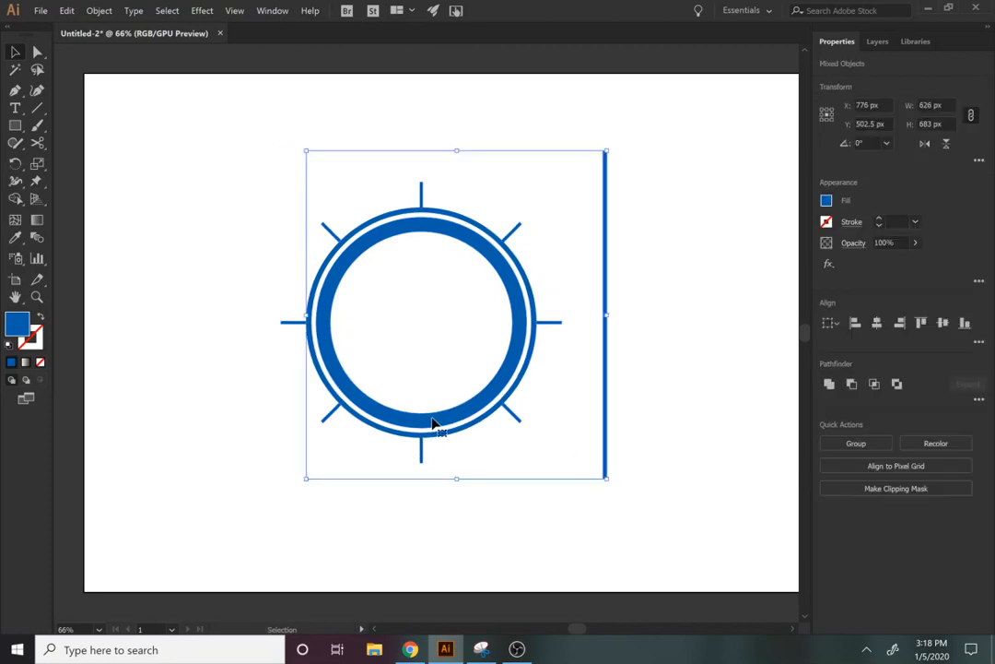
left_click(876, 324)
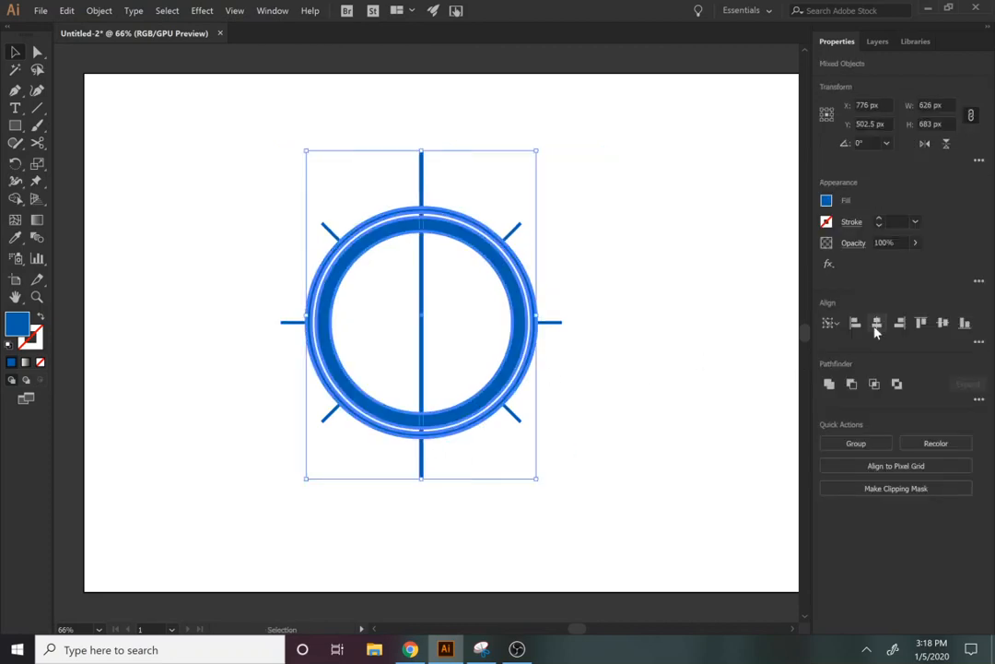
left_click(943, 323)
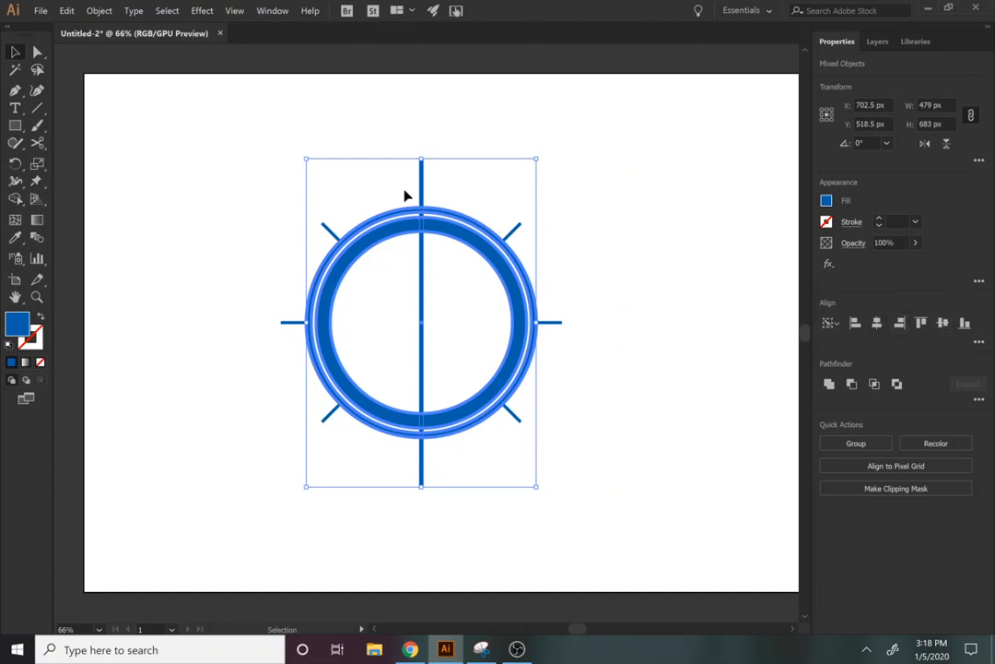
Create a copy of the selected vertical bar and rings rotated by 22.5°
left_click(100, 11)
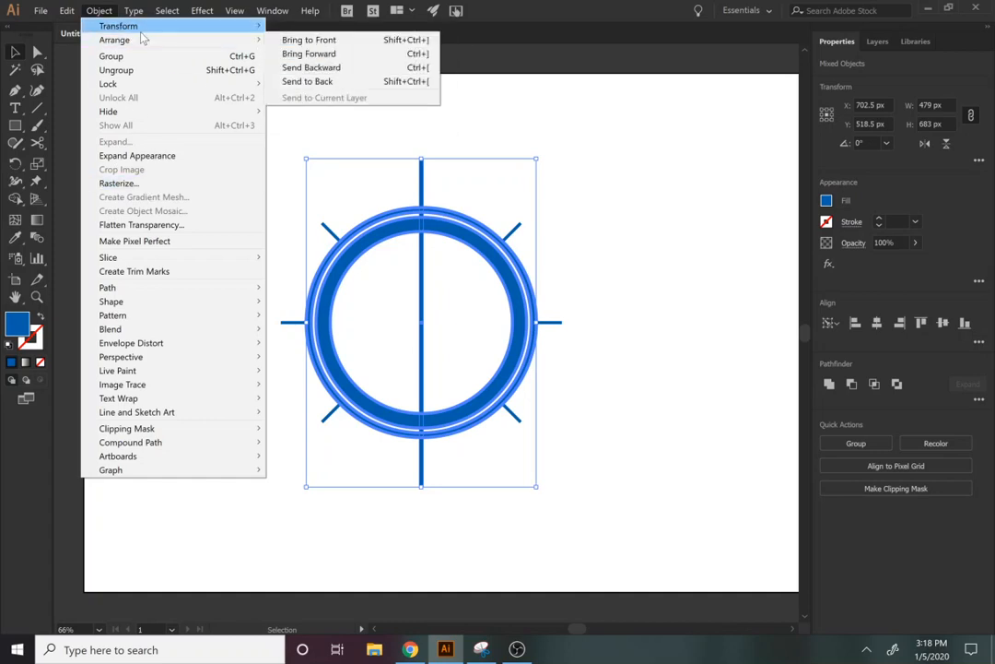
left_click(300, 57)
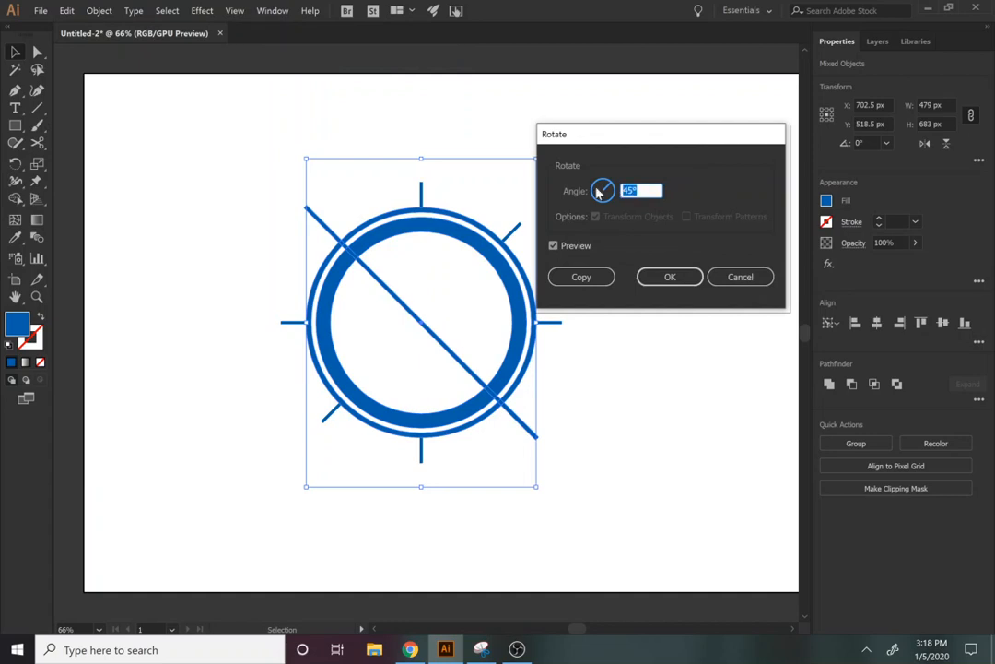
type("2")
key("BackSpace")
key("BackSpace")
type("7.5")
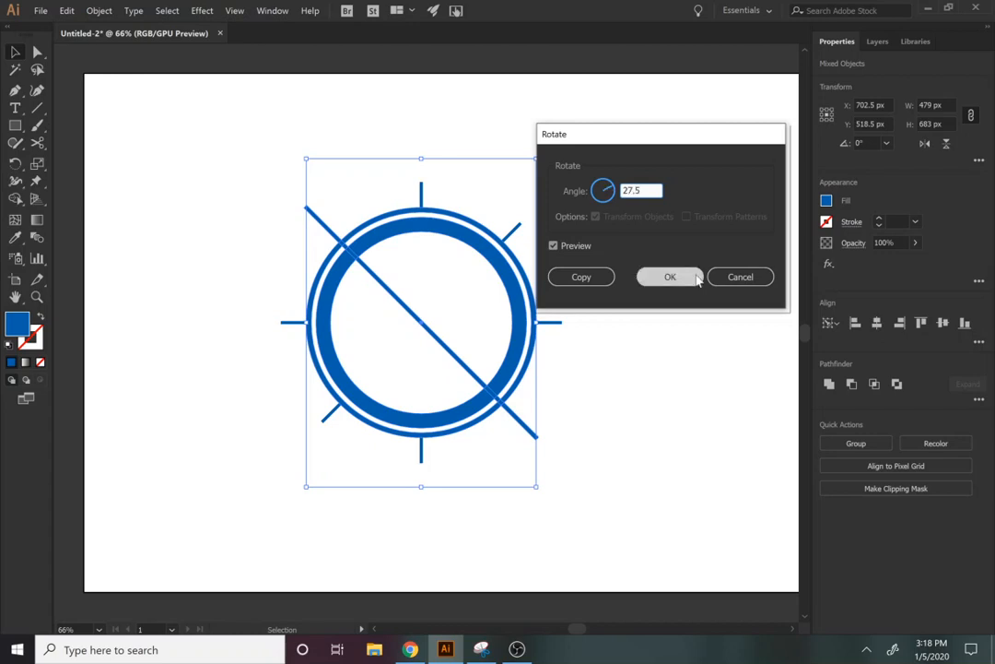
left_click(573, 249)
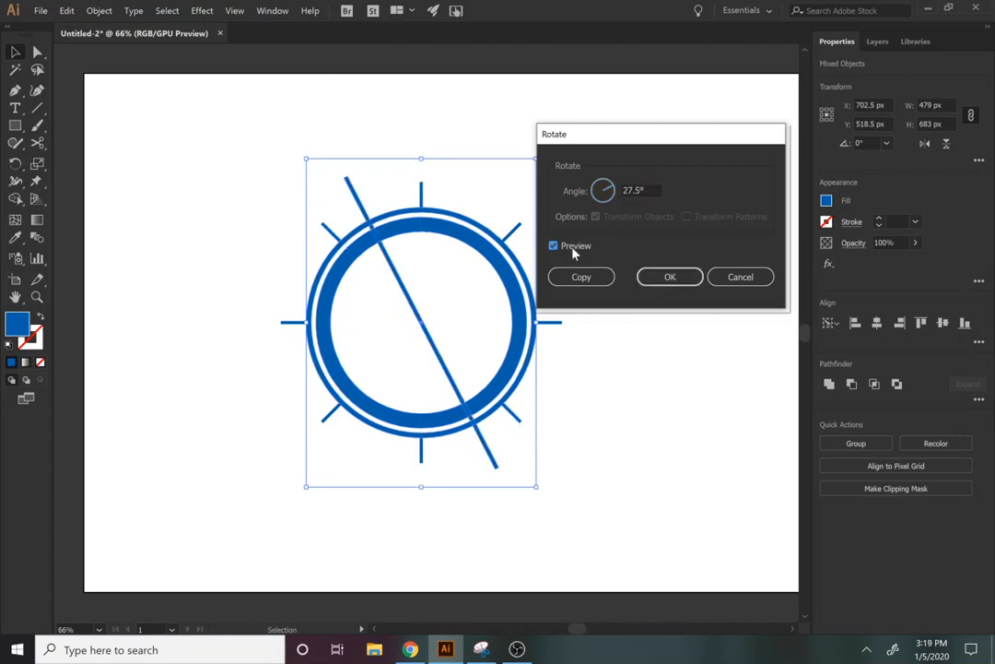
left_click(629, 191)
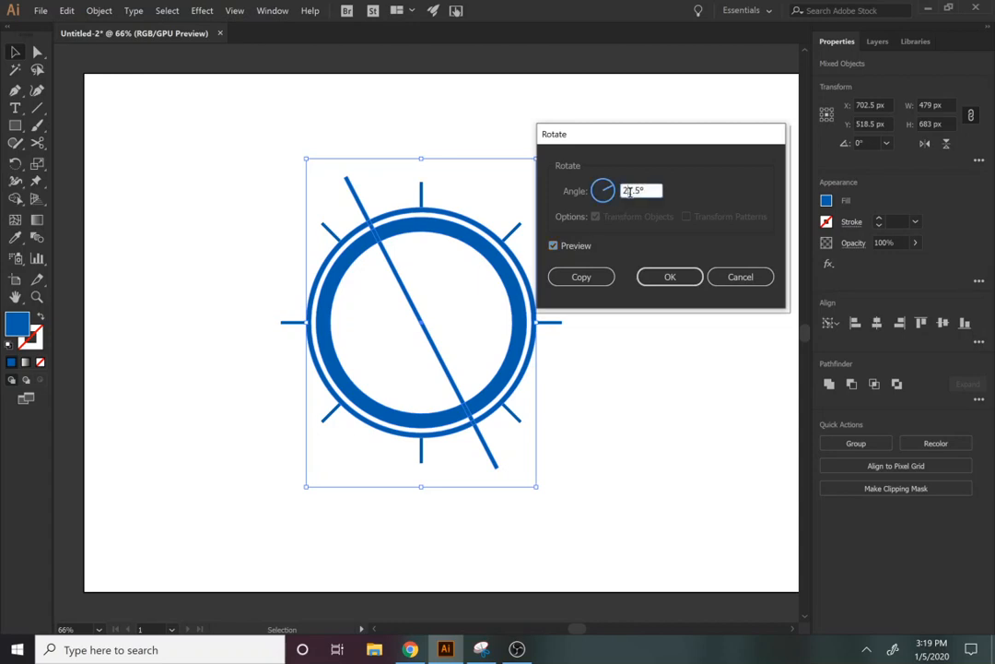
double_click(630, 191)
type("22.")
left_click(553, 245)
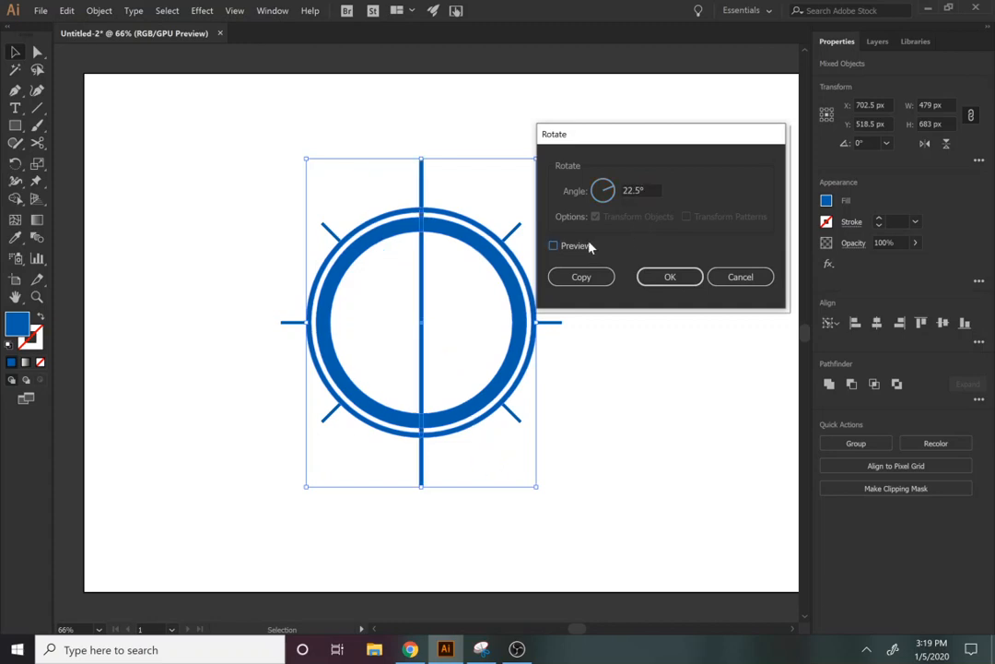
left_click(553, 245)
left_click(581, 277)
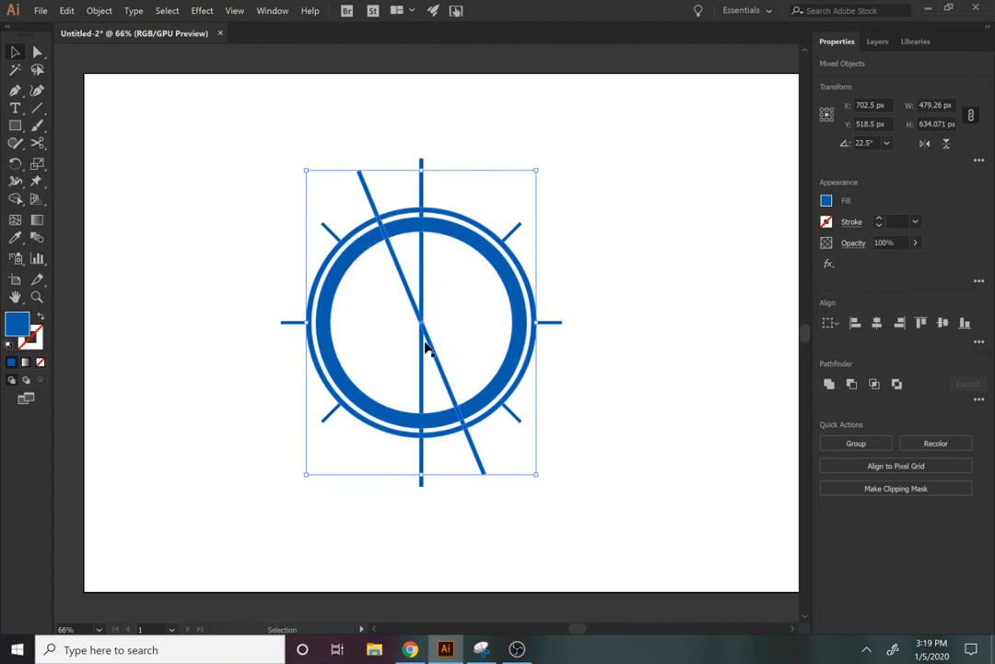
Create a copy of the tilted bar and rings rotated by 45°, and repeat the transformation two more times
left_click(98, 11)
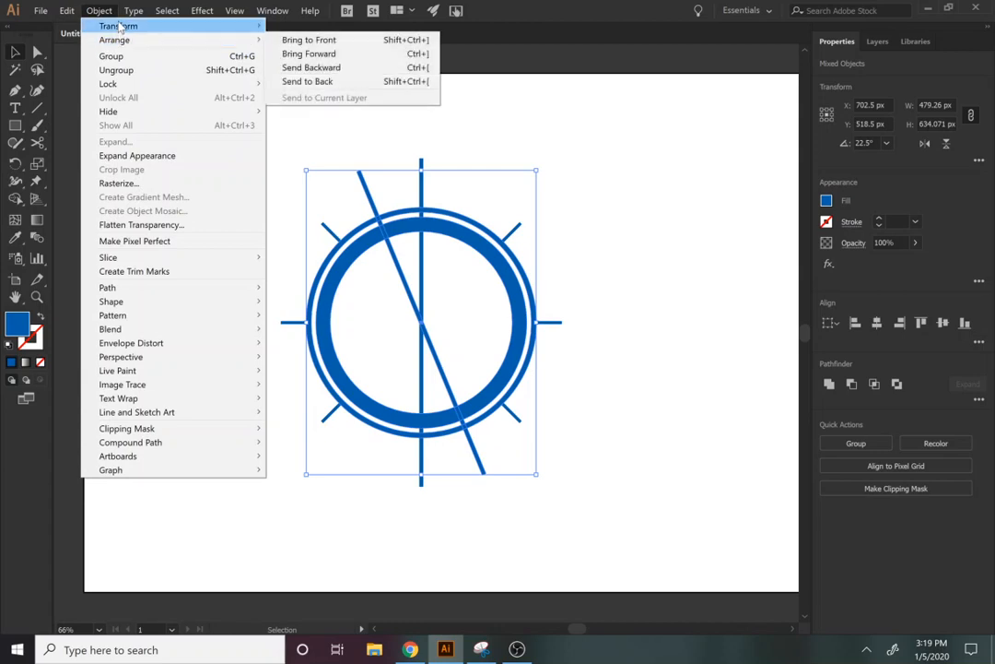
mouse_move(120, 25)
left_click(313, 61)
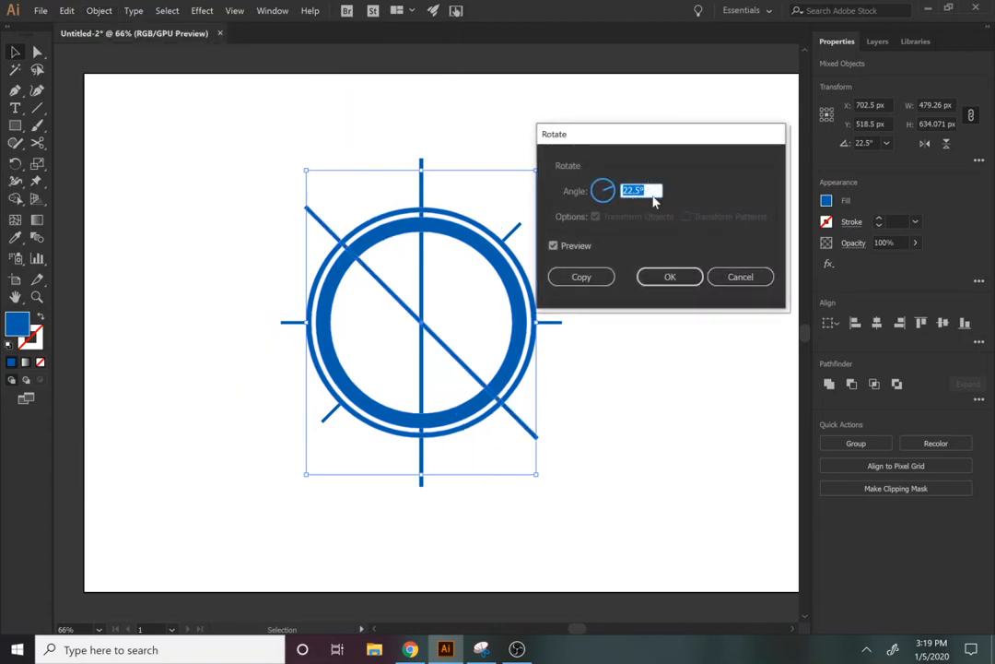
type("45")
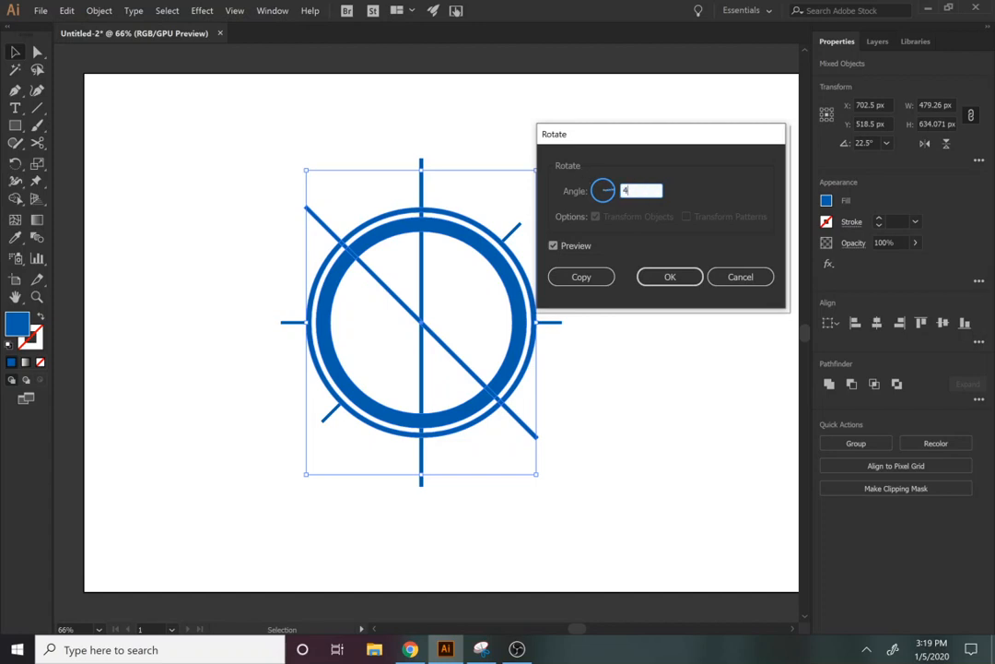
left_click(553, 245)
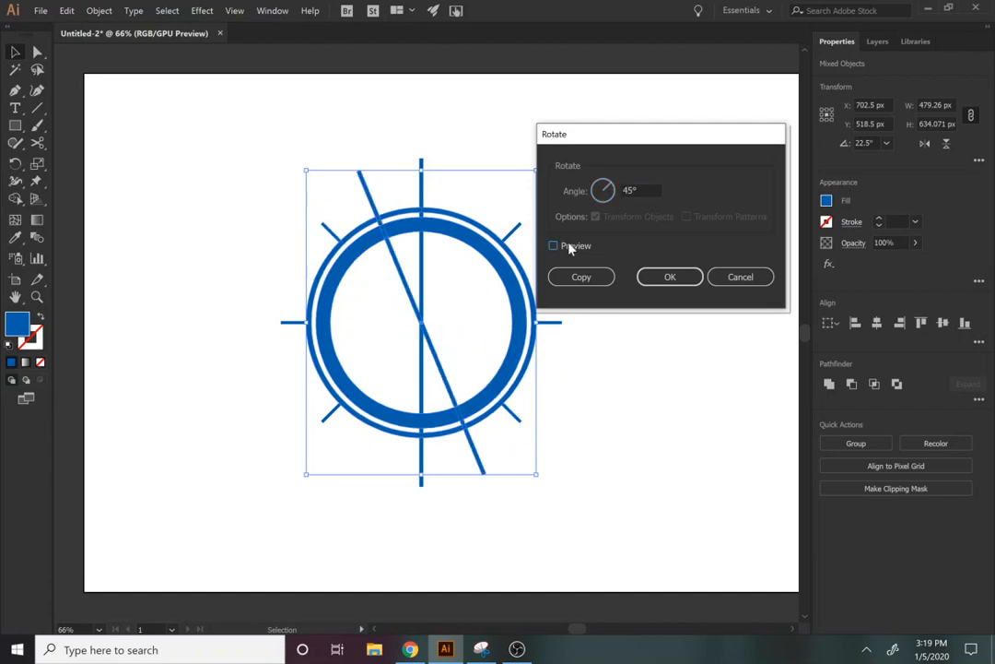
left_click(553, 245)
left_click(579, 276)
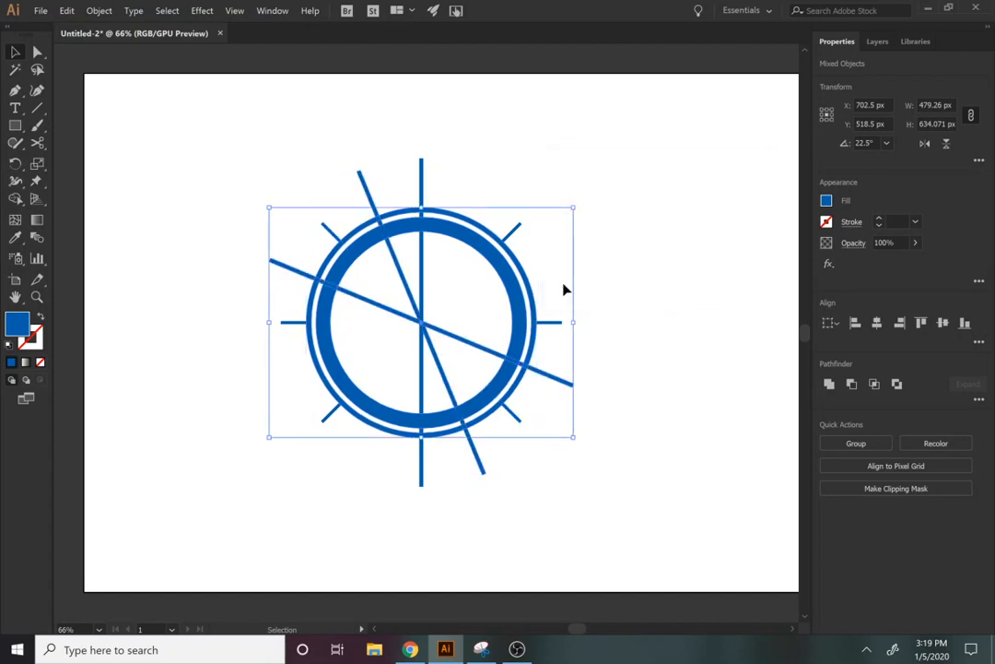
key("ctrl+d")
key("ctrl+d")
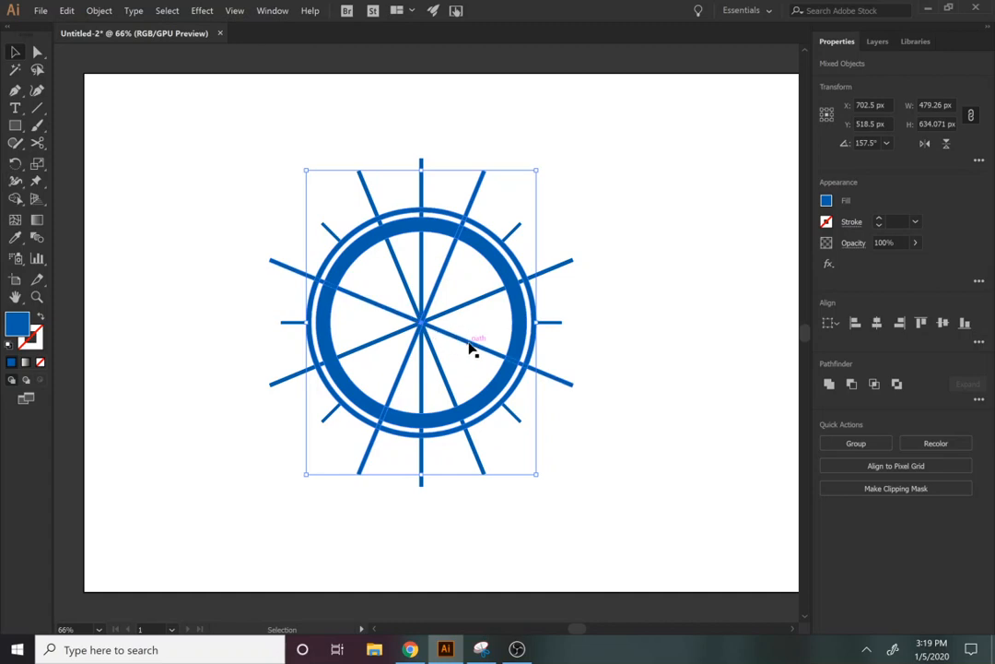
Delete the original upright bar running through the centre of the rings
left_click_drag(466, 355, 365, 290)
left_click_drag(364, 289, 364, 289)
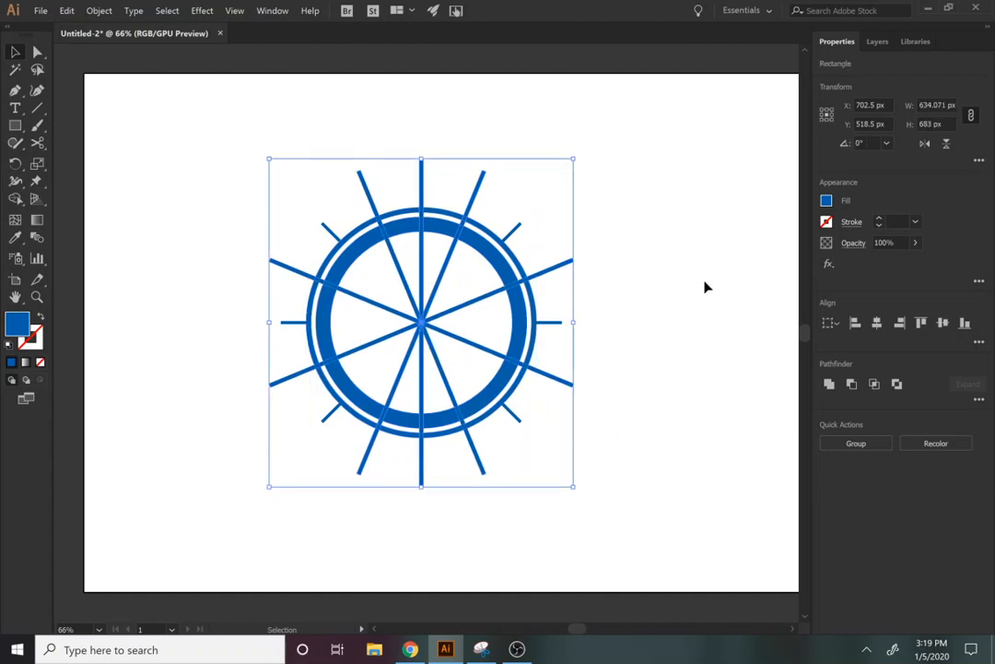
left_click(732, 352)
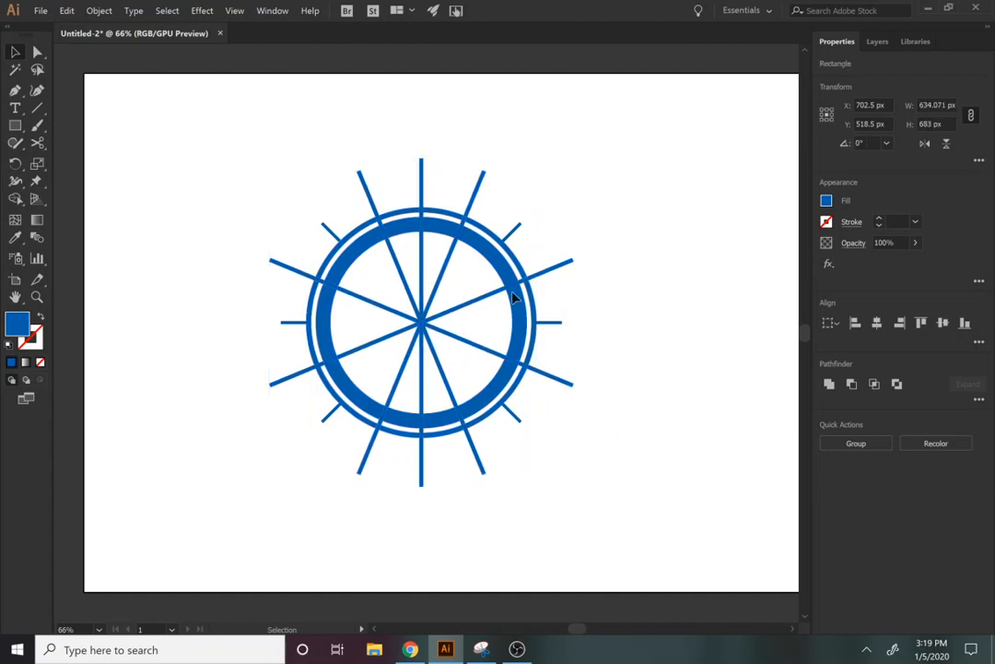
left_click(426, 275)
key("Delete")
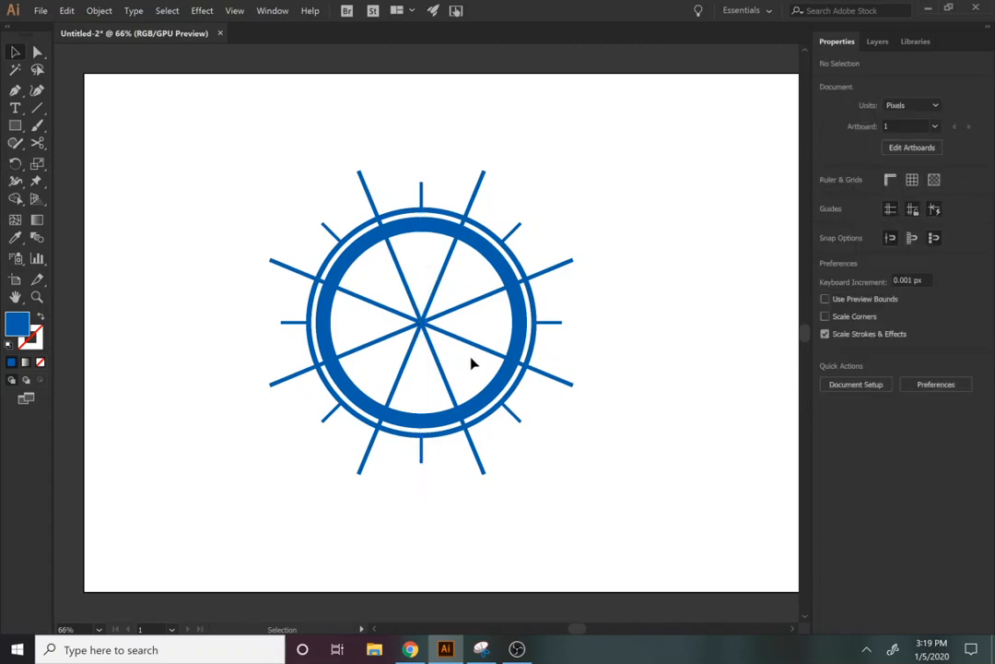
Unite the four tilted bars into one shape and create a 479 × 479 px blue circle
key("ctrl+a")
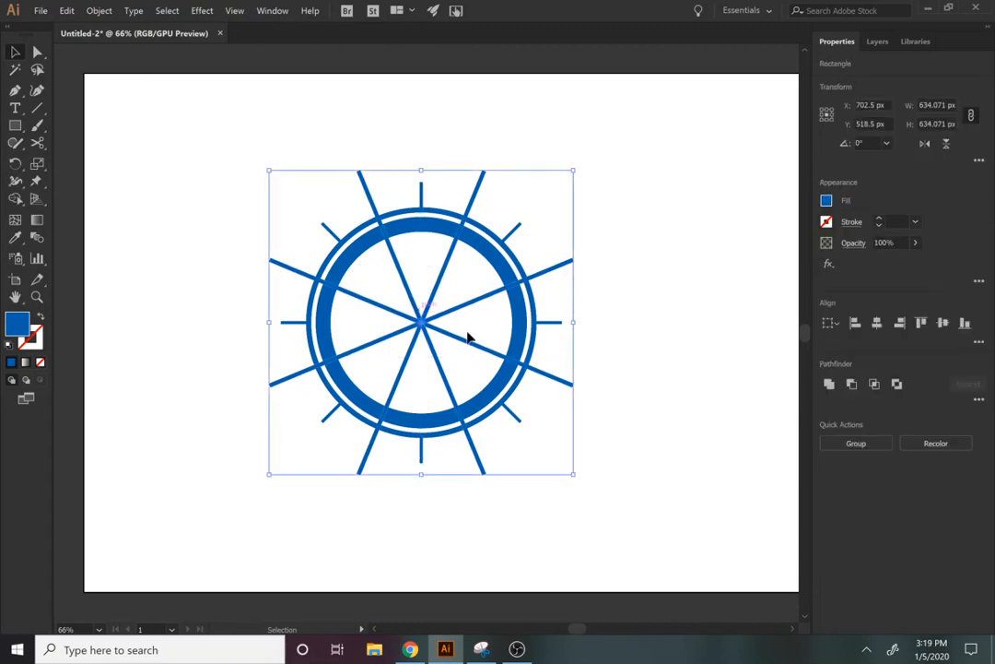
left_click(829, 383)
key("l")
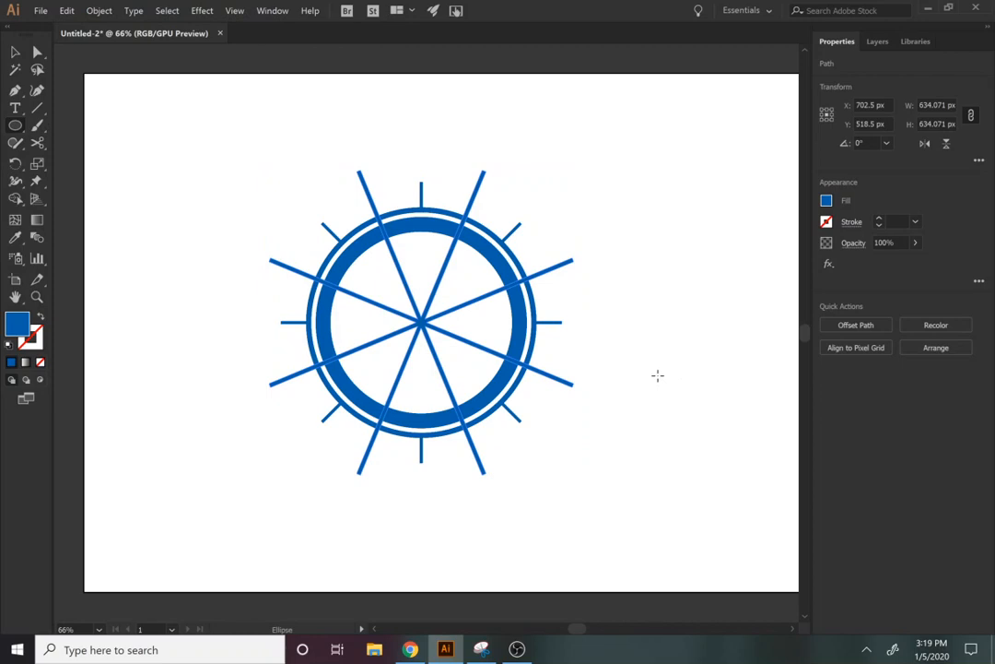
left_click(657, 375)
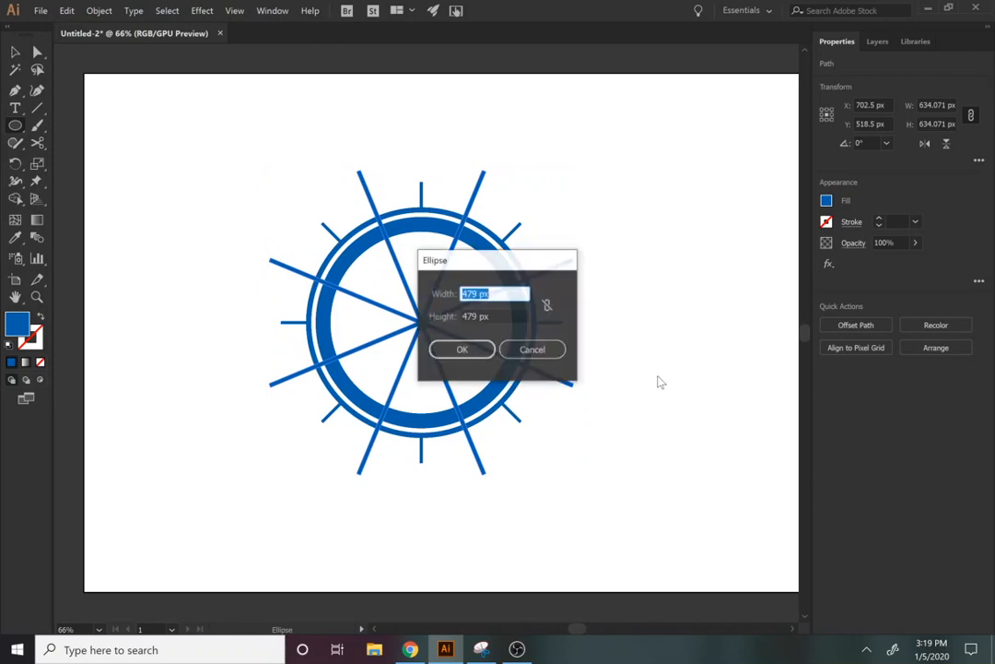
left_click(446, 358)
key("v")
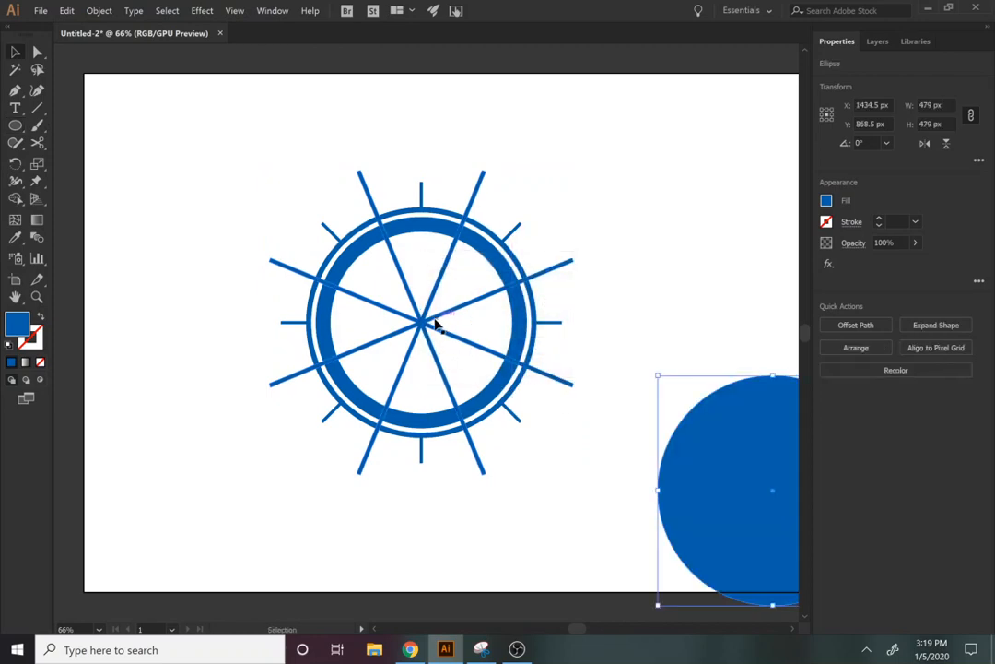
Centre the new circle on the united tilted bars, horizontally and vertically, and subtract it from them with Minus Front
left_click(421, 327, "shift")
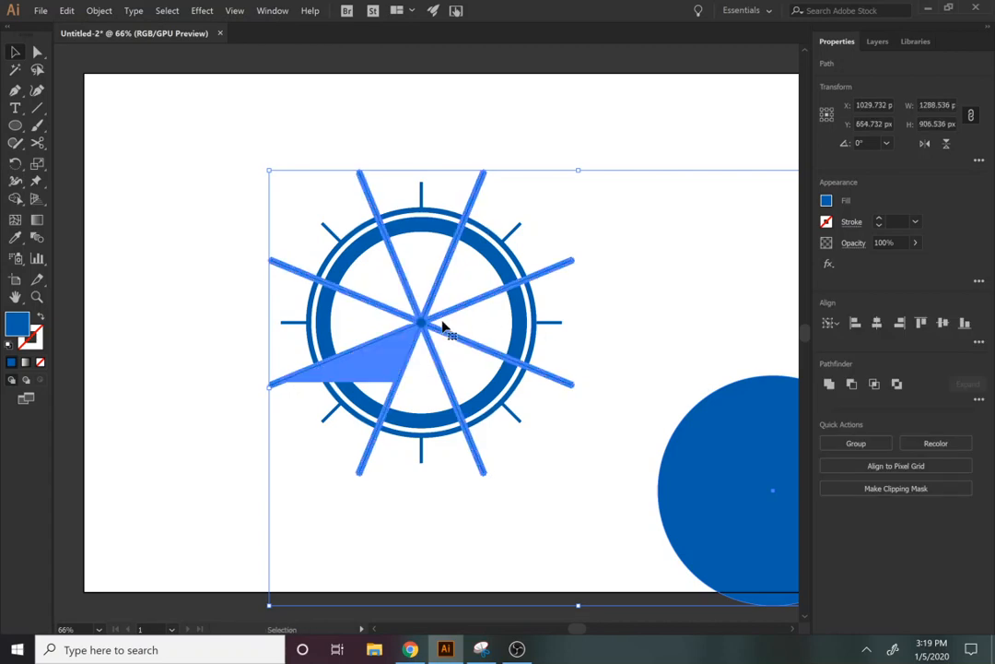
left_click(877, 327)
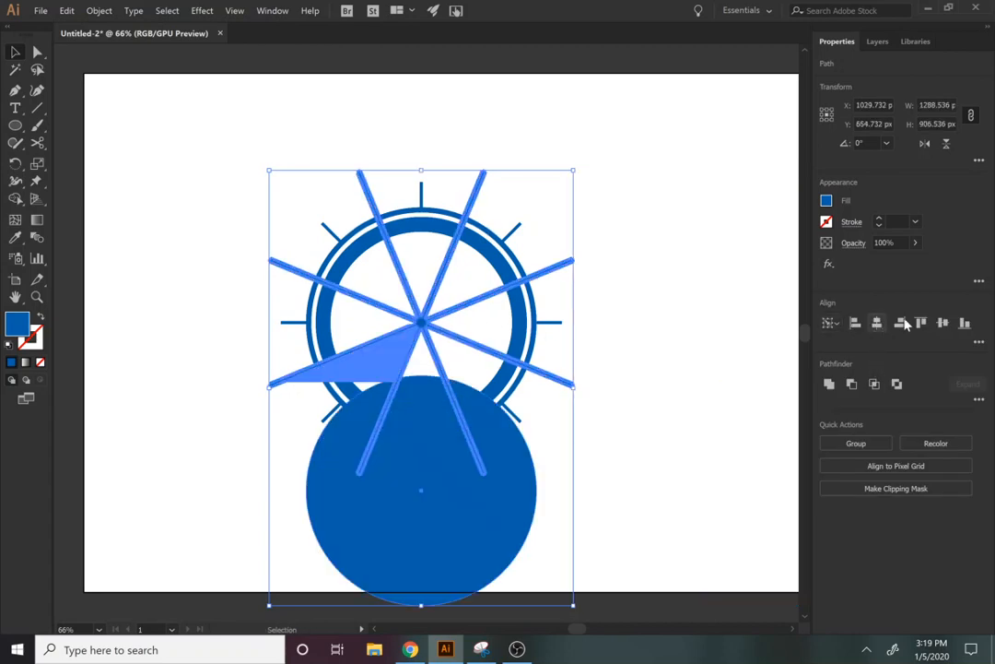
left_click(944, 325)
left_click(852, 385)
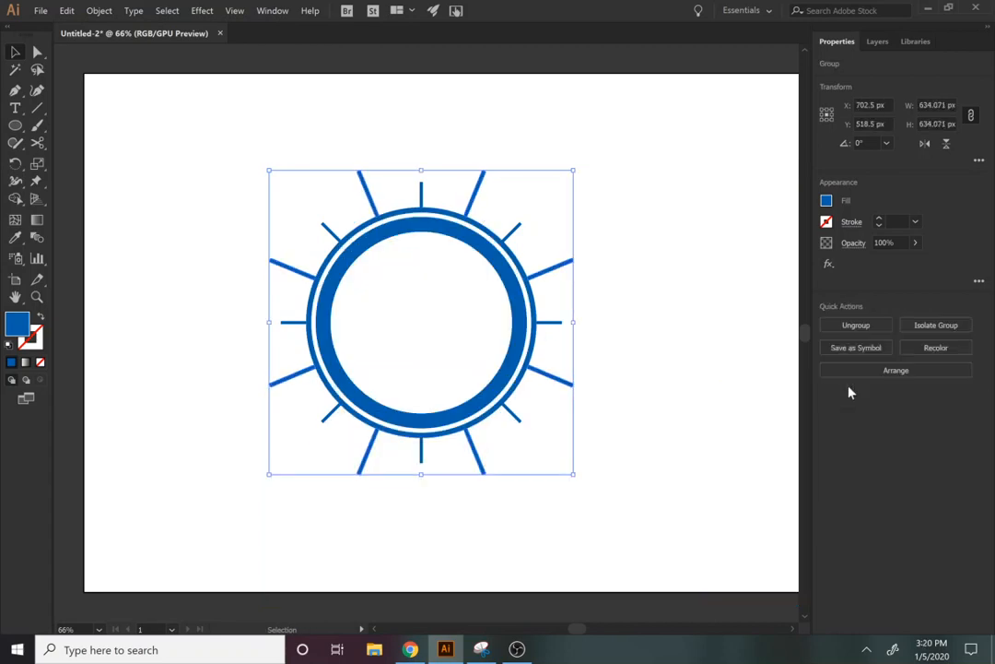
left_click(635, 419)
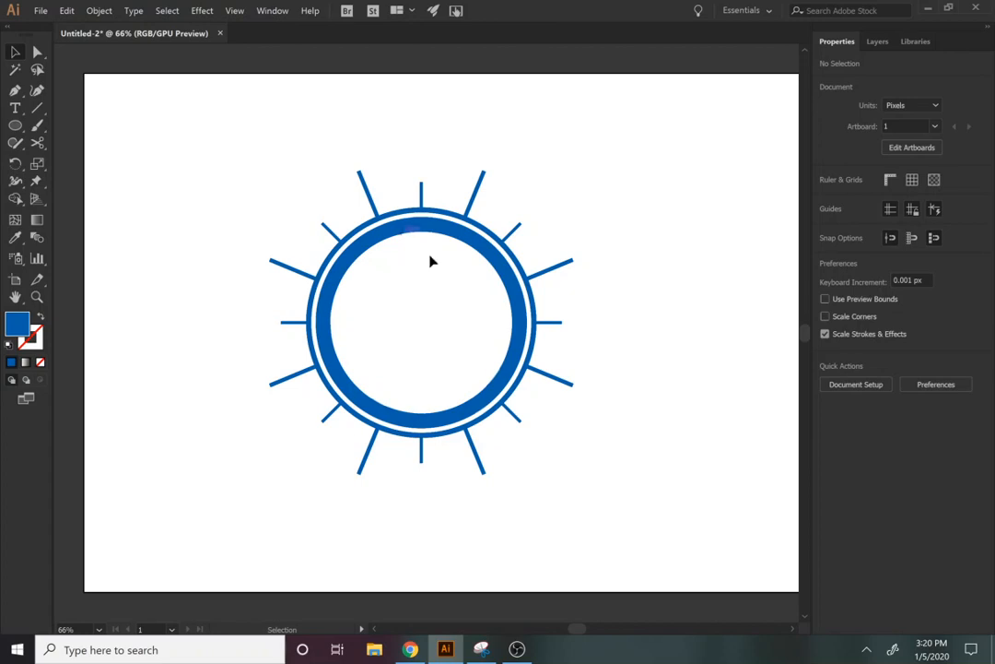
key("l")
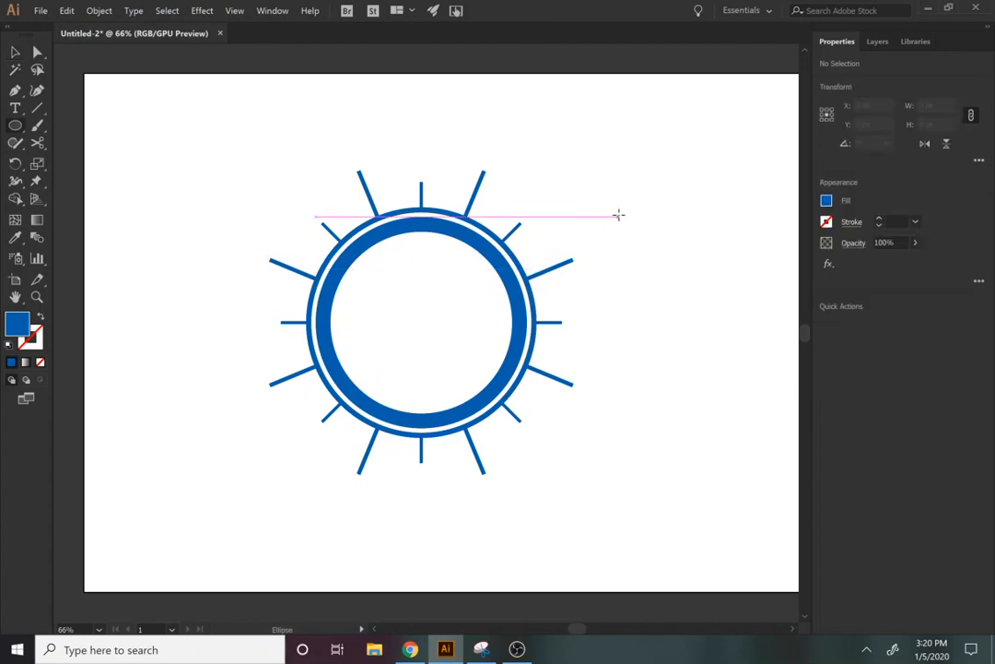
key("v")
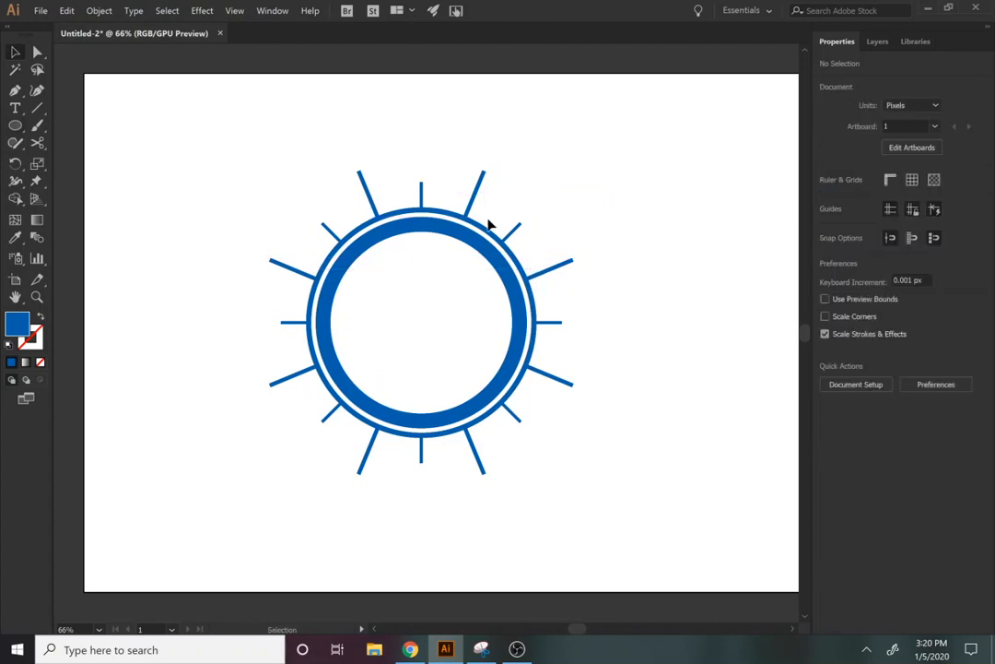
left_click(422, 197)
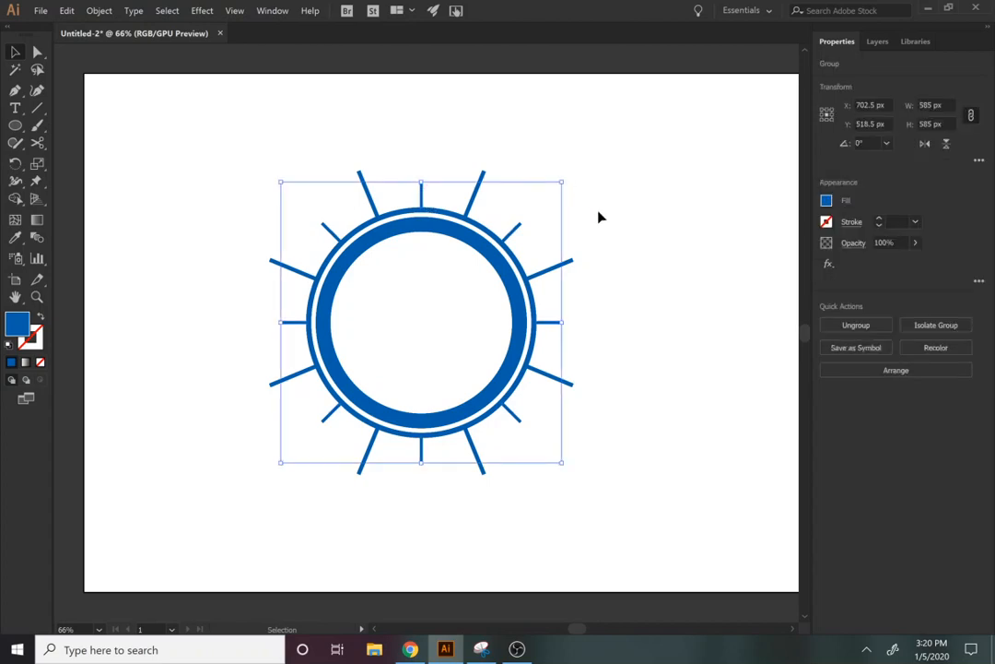
left_click(473, 208)
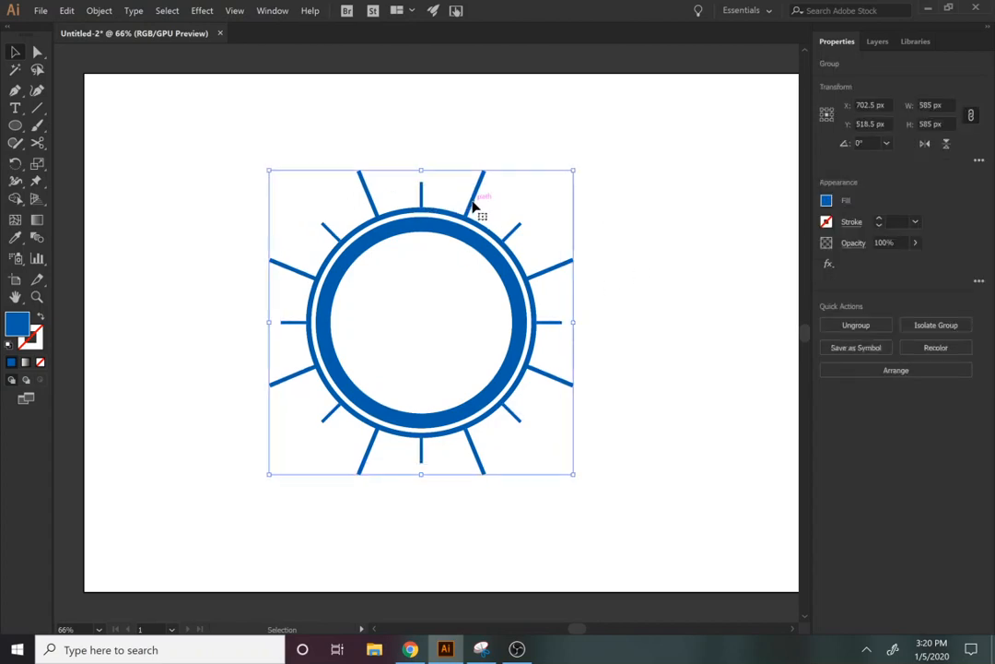
left_click(657, 274)
left_click(426, 197)
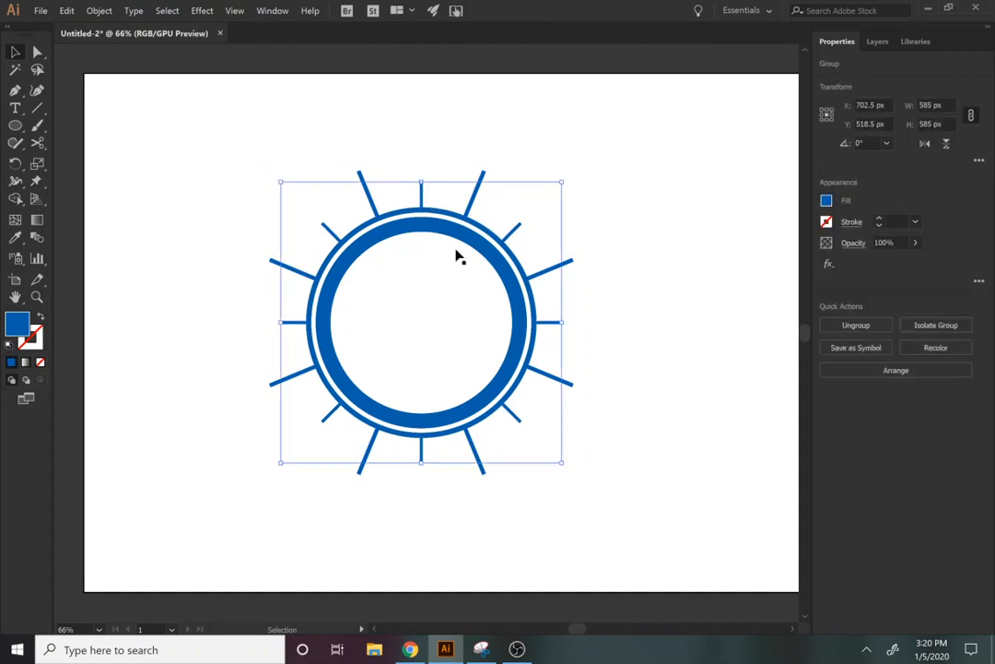
left_click(639, 489)
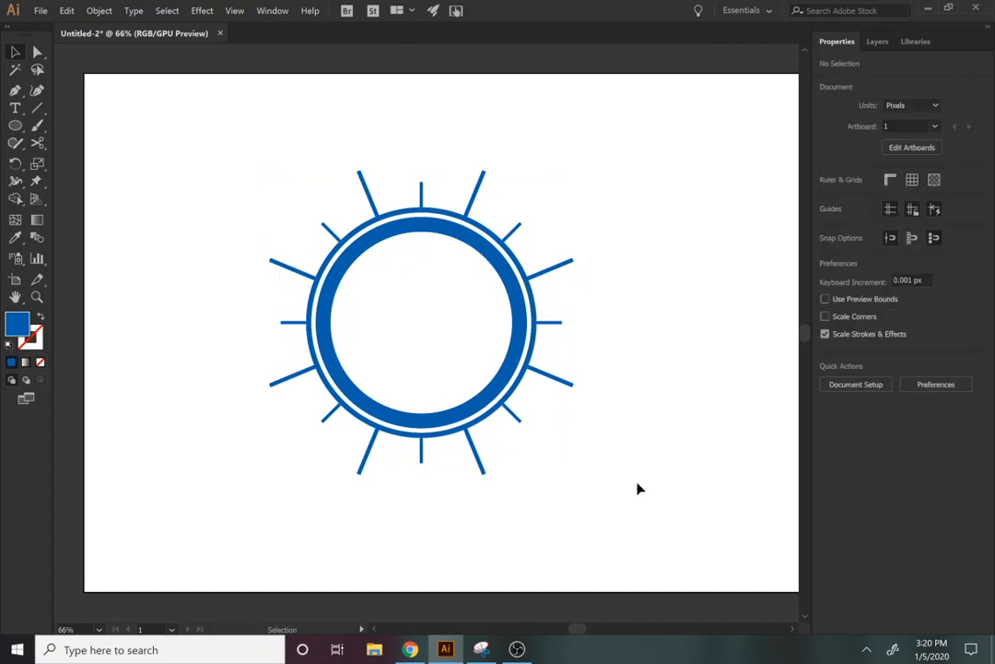
Draw a thin vertical blue rectangle about 3 px wide and 477 px high and centre it on the rings
key("m")
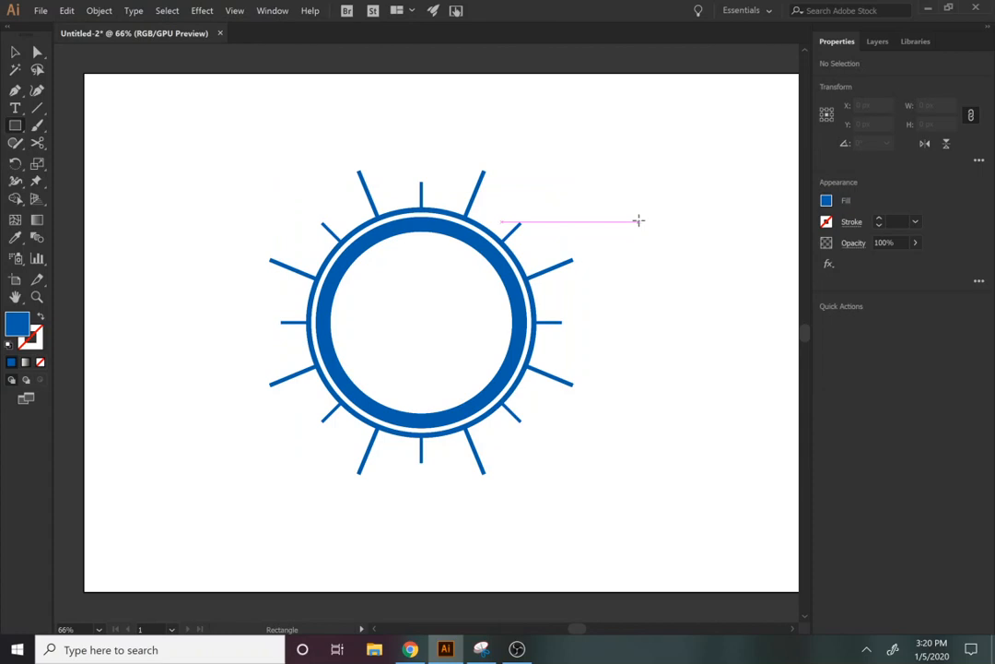
left_click_drag(639, 222, 636, 427)
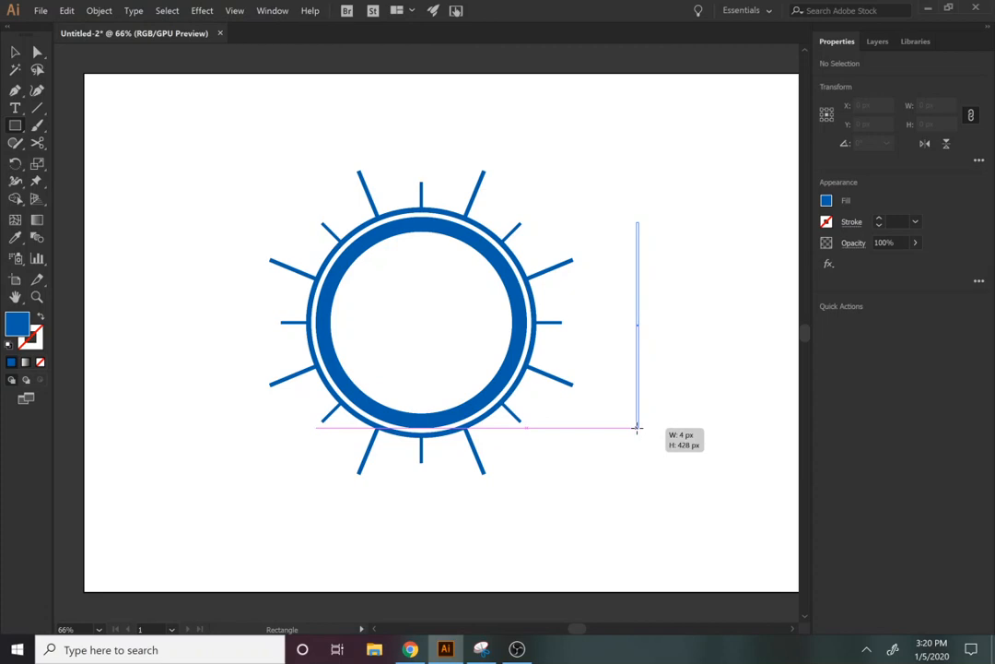
left_click_drag(636, 427, 638, 454)
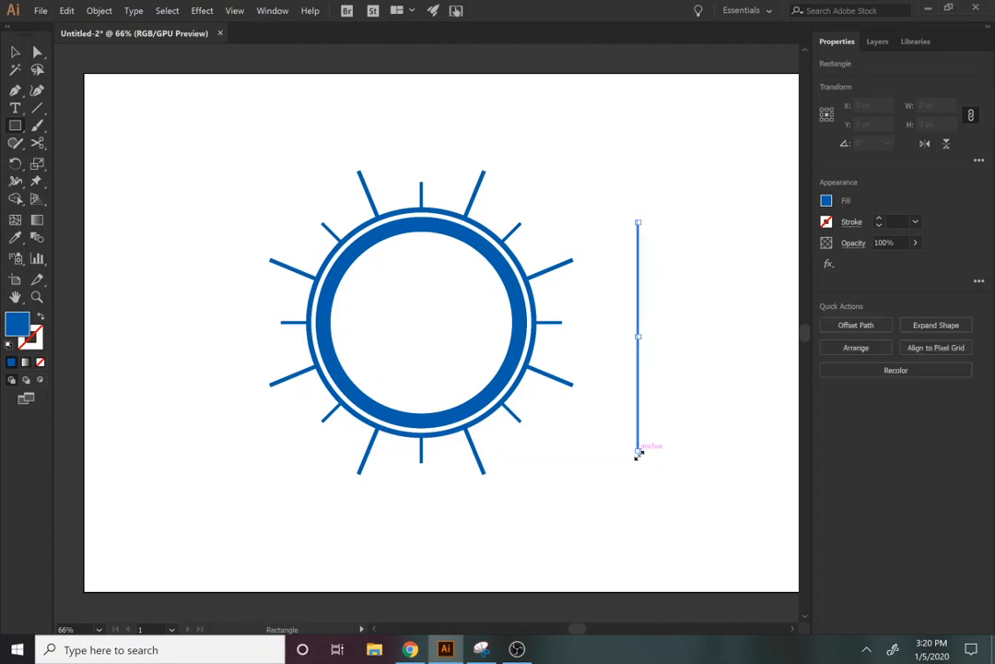
key("v")
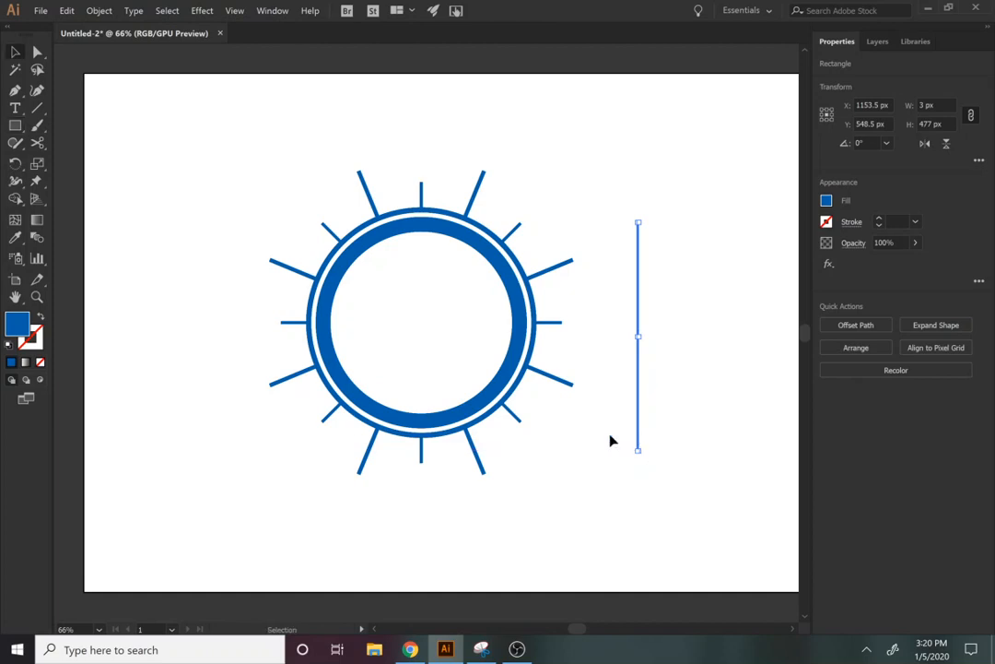
left_click(428, 422, "shift")
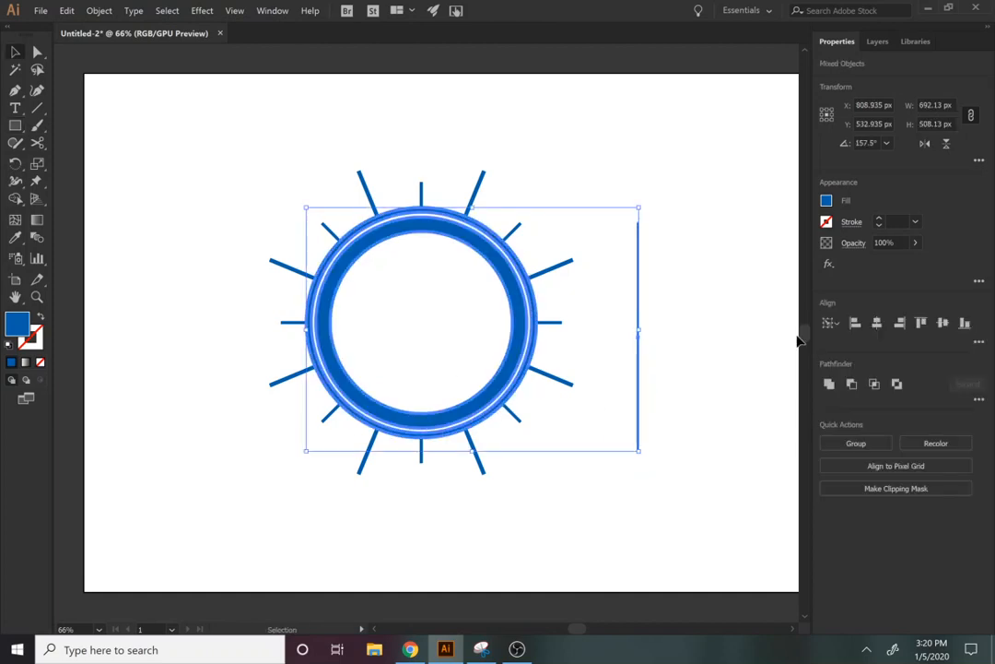
left_click(876, 323)
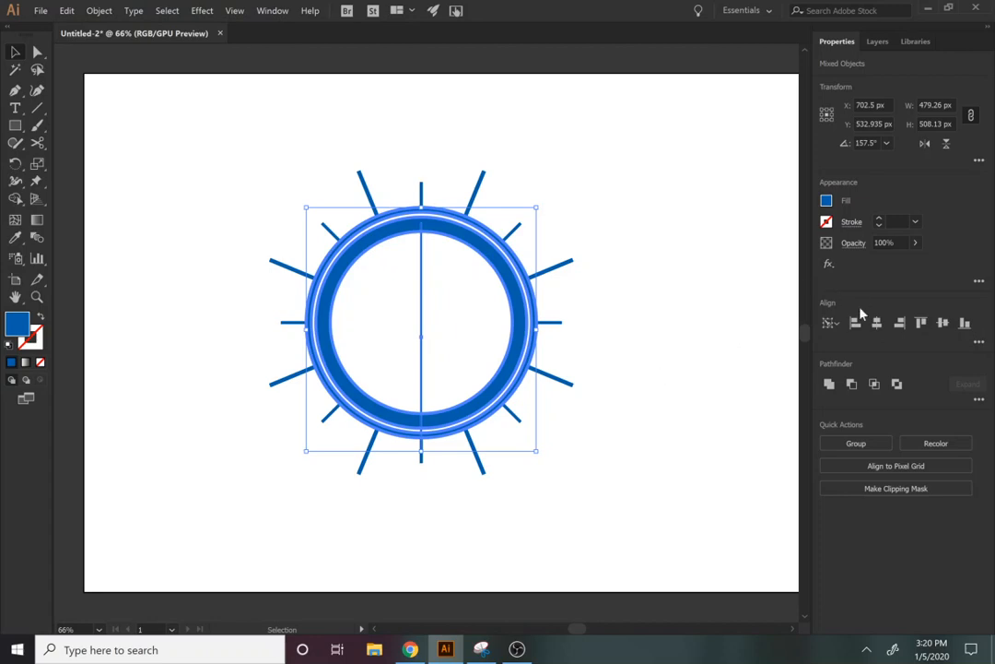
left_click(943, 323)
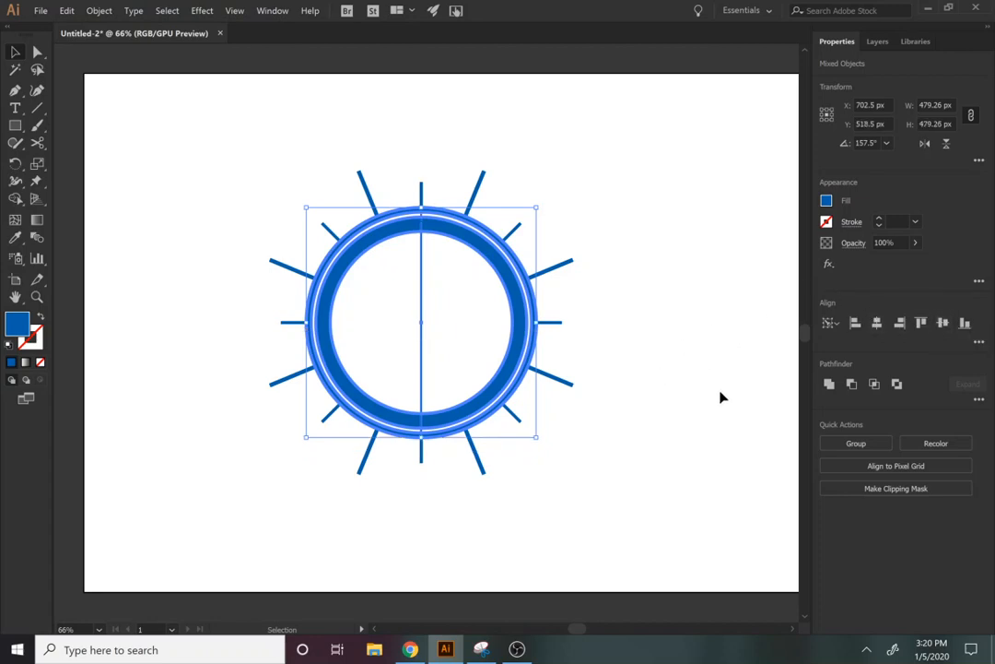
left_click(613, 398)
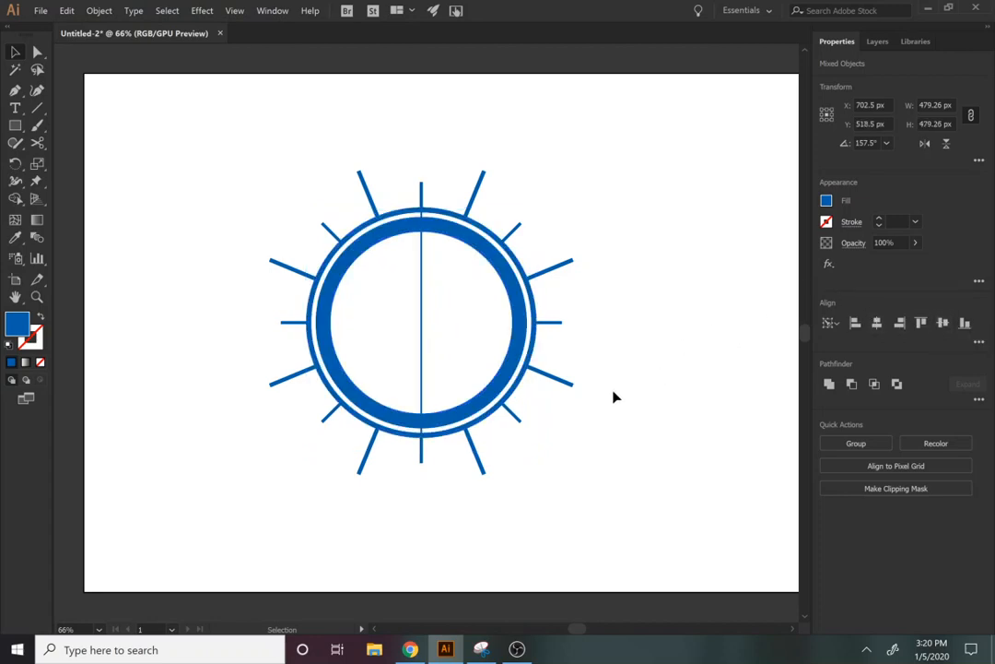
Lengthen the thin vertical bar equally at both ends to about 539 px, so it reaches into the short spokes
left_click(421, 439)
key("z")
left_click(418, 415)
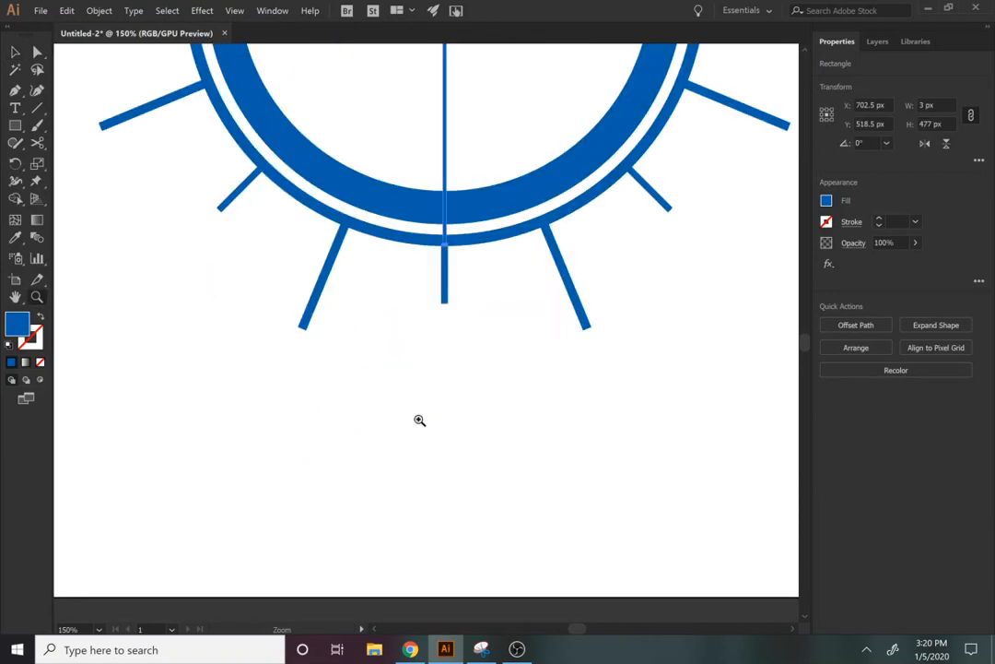
left_click(444, 227)
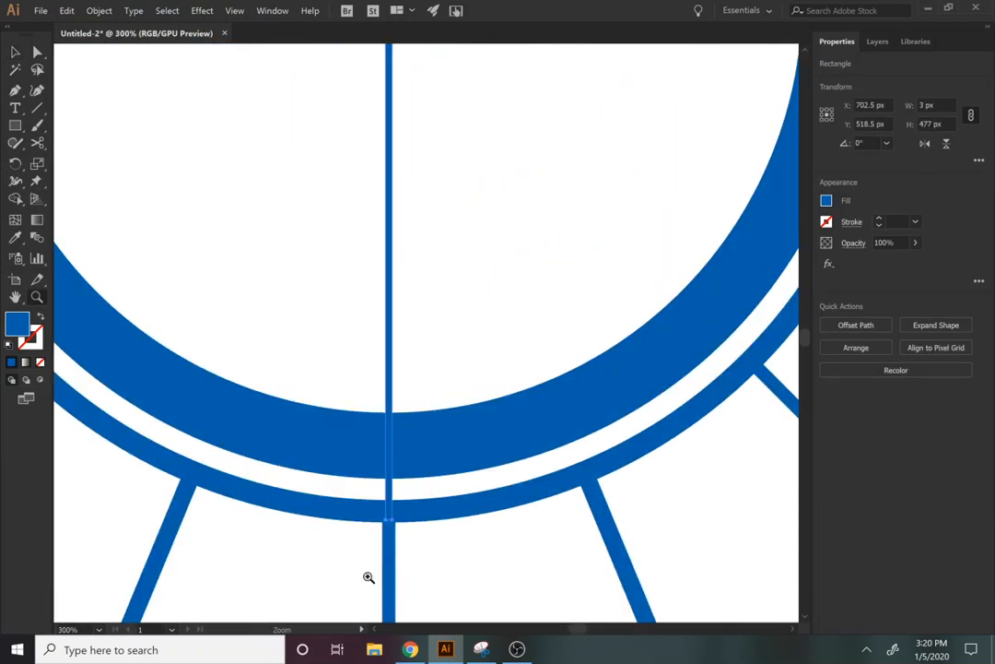
key("alt+v")
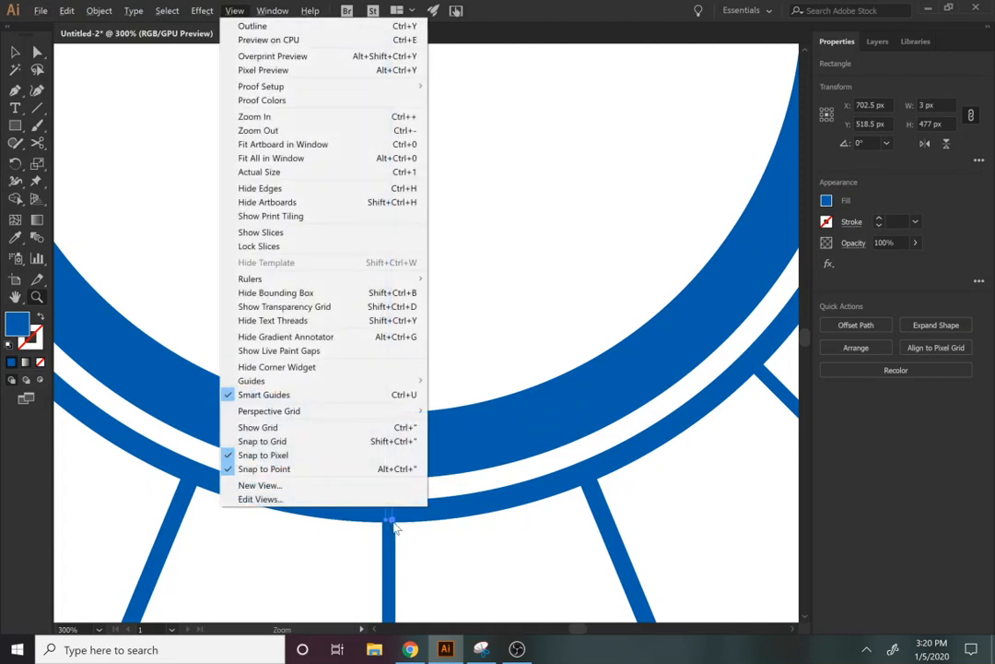
left_click(441, 557)
key("v")
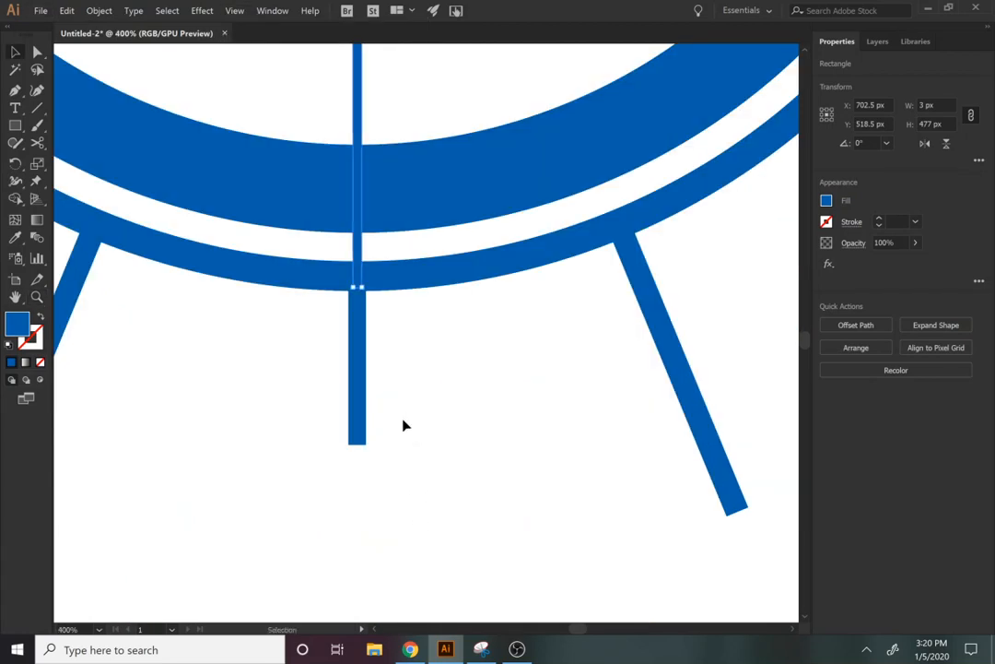
left_click_drag(357, 287, 356, 380)
Rotate the thin vertical bar by 22.5/5 (4.5°) about its centre
key("z")
left_click(351, 295, "alt")
left_click(351, 295, "alt")
left_click(350, 295, "alt")
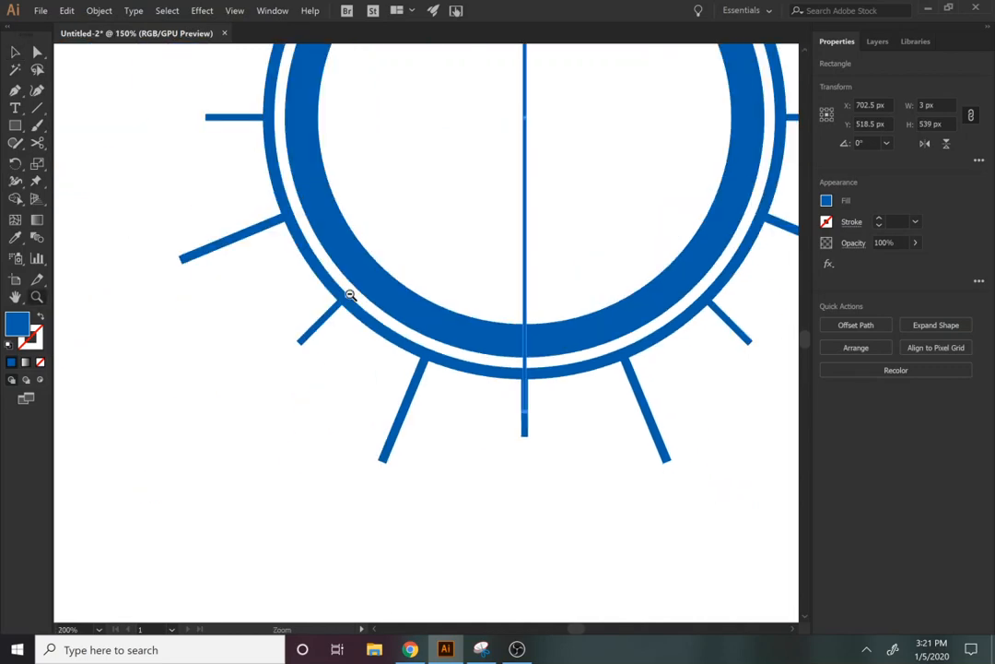
left_click(350, 295, "alt")
left_click(350, 295, "alt")
left_click(350, 295, "alt")
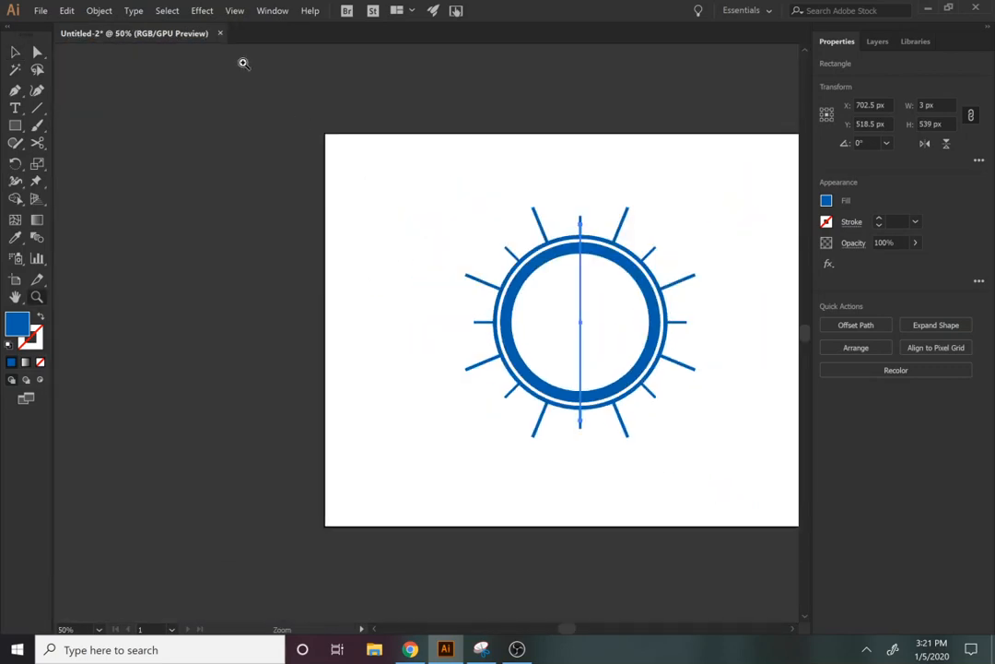
left_click(95, 8)
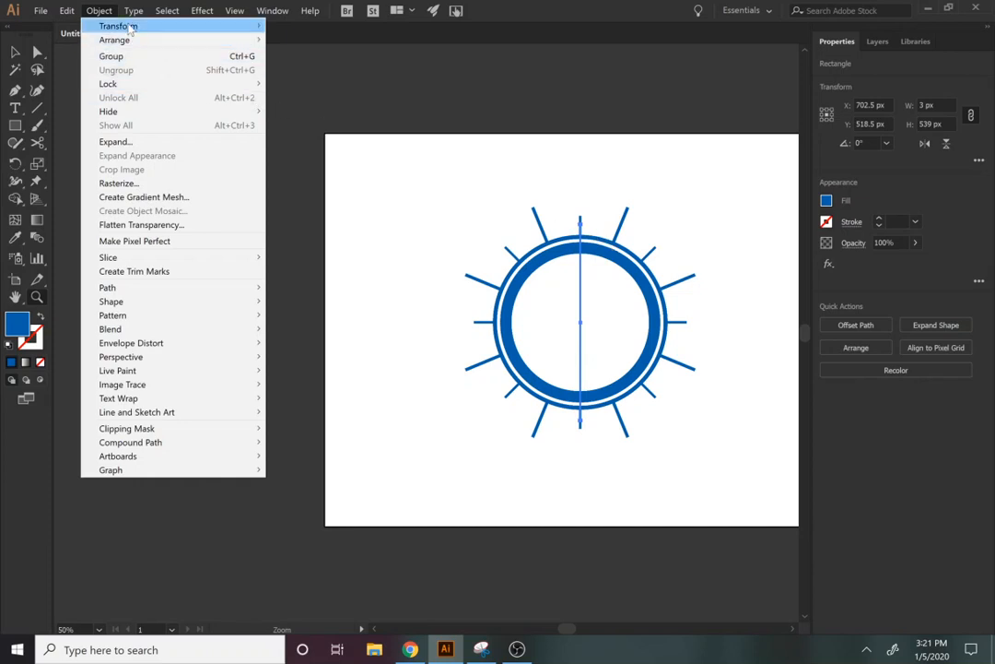
mouse_move(130, 30)
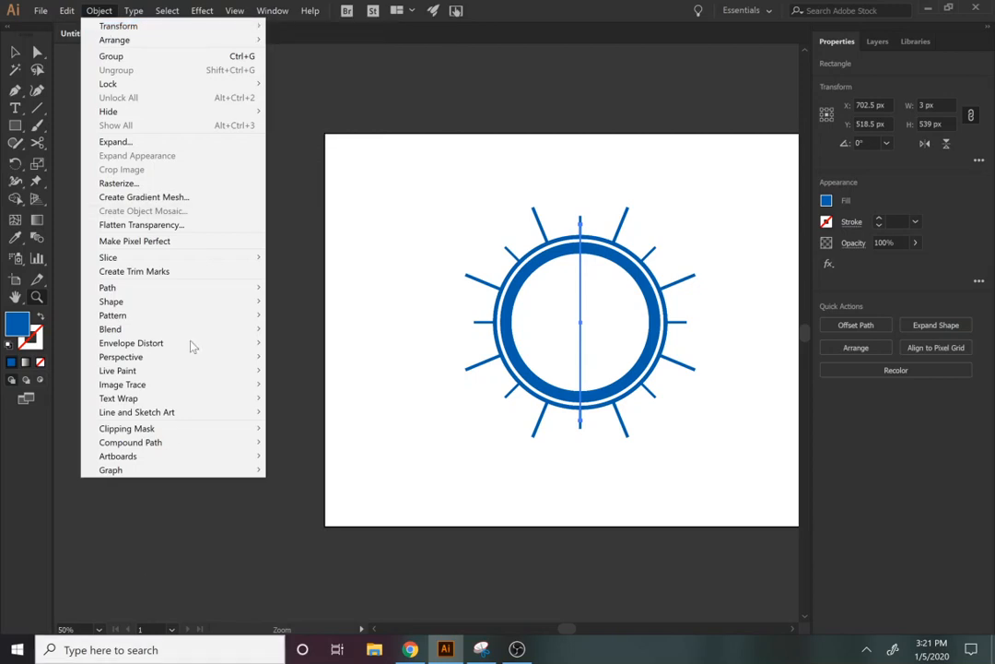
left_click(110, 15)
left_click(108, 13)
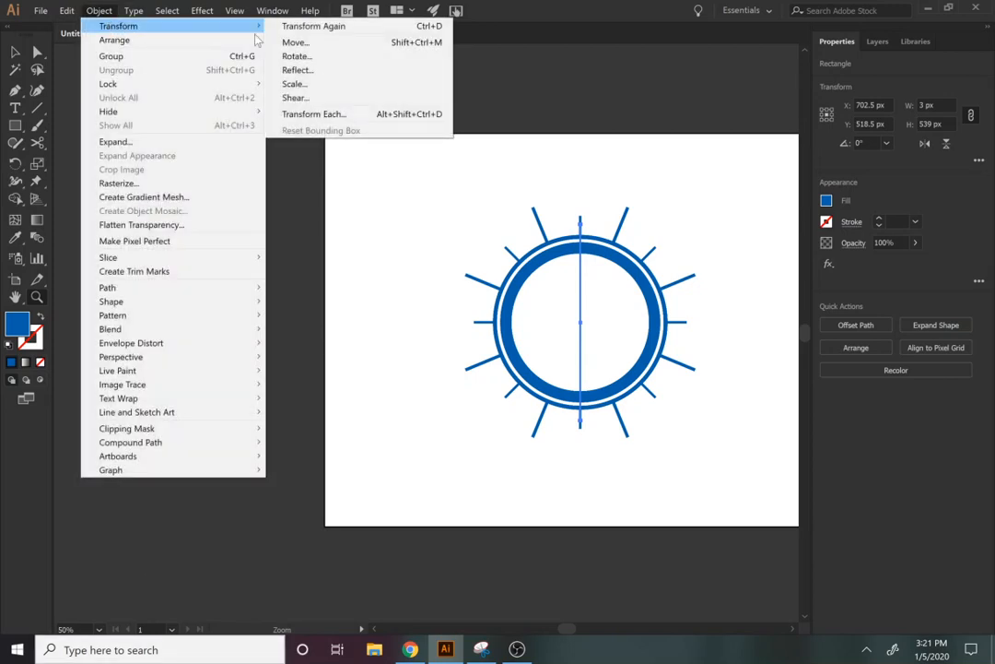
left_click(327, 56)
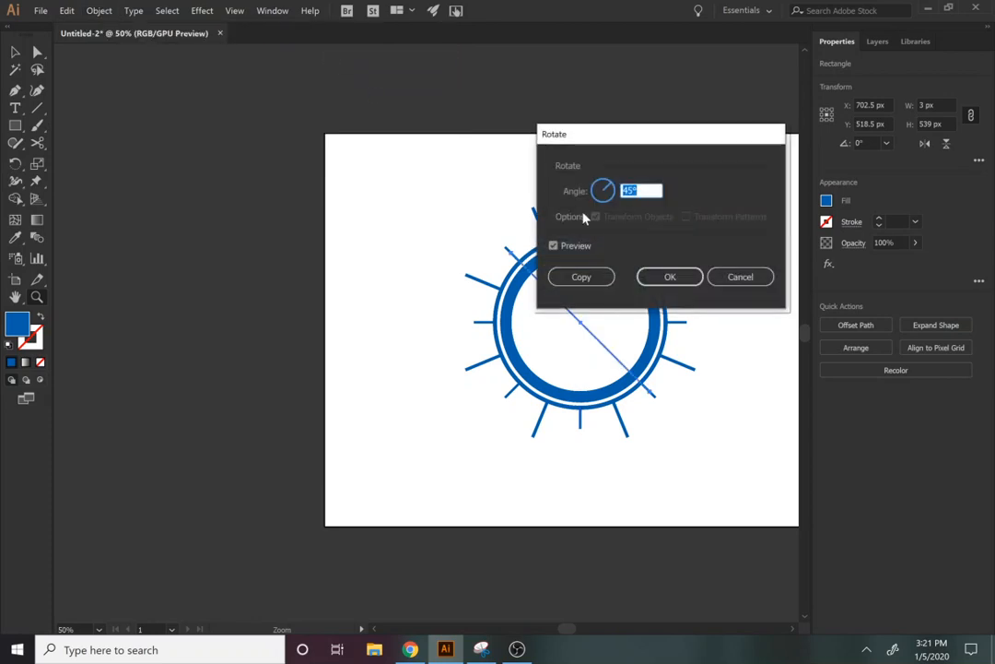
type("22.5/5")
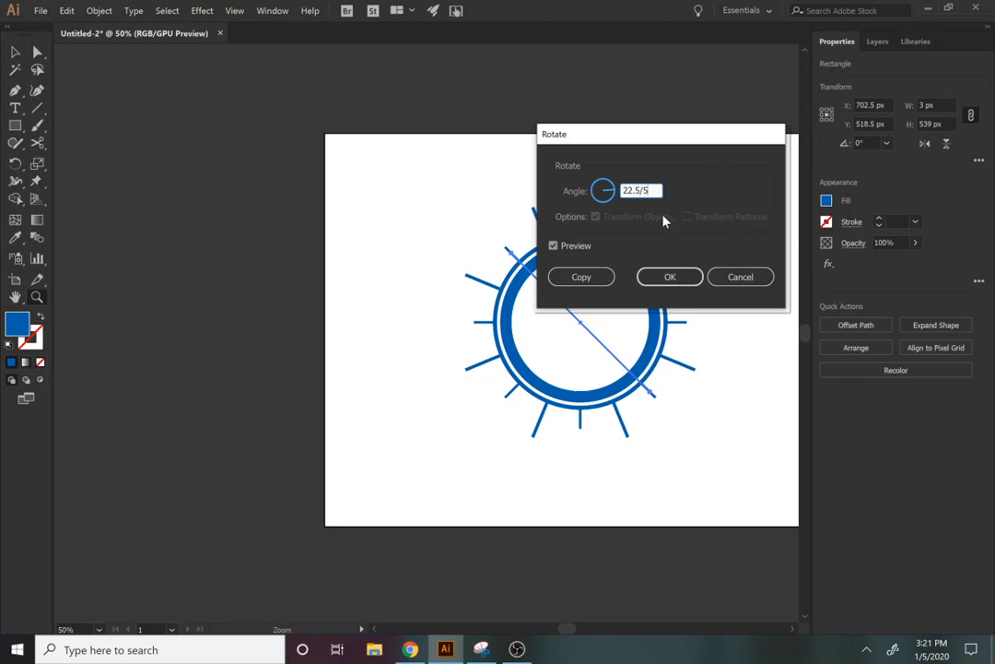
left_click(579, 248)
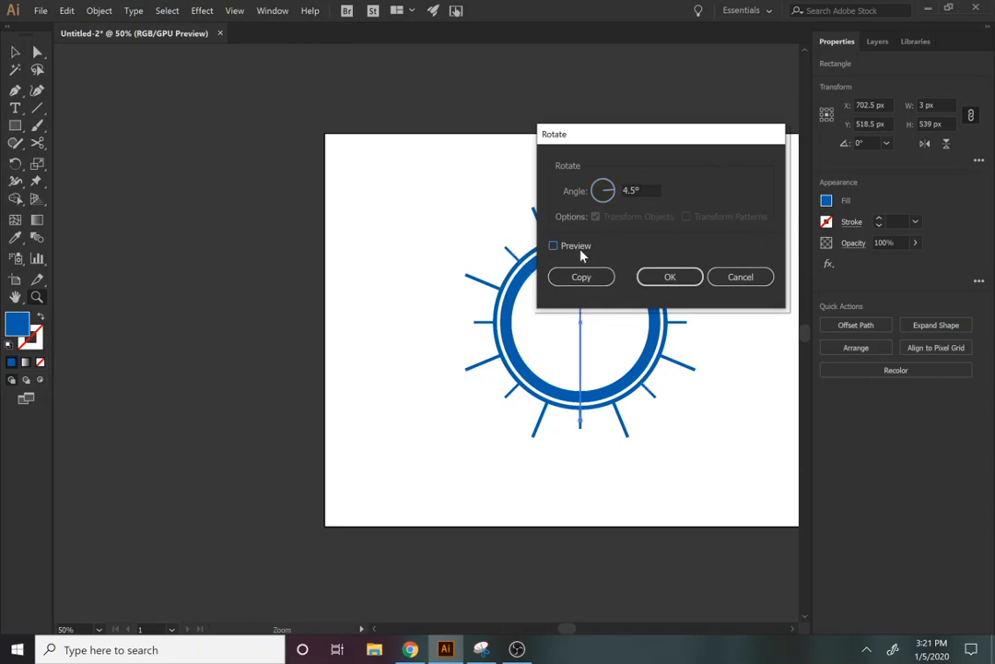
left_click_drag(638, 140, 771, 143)
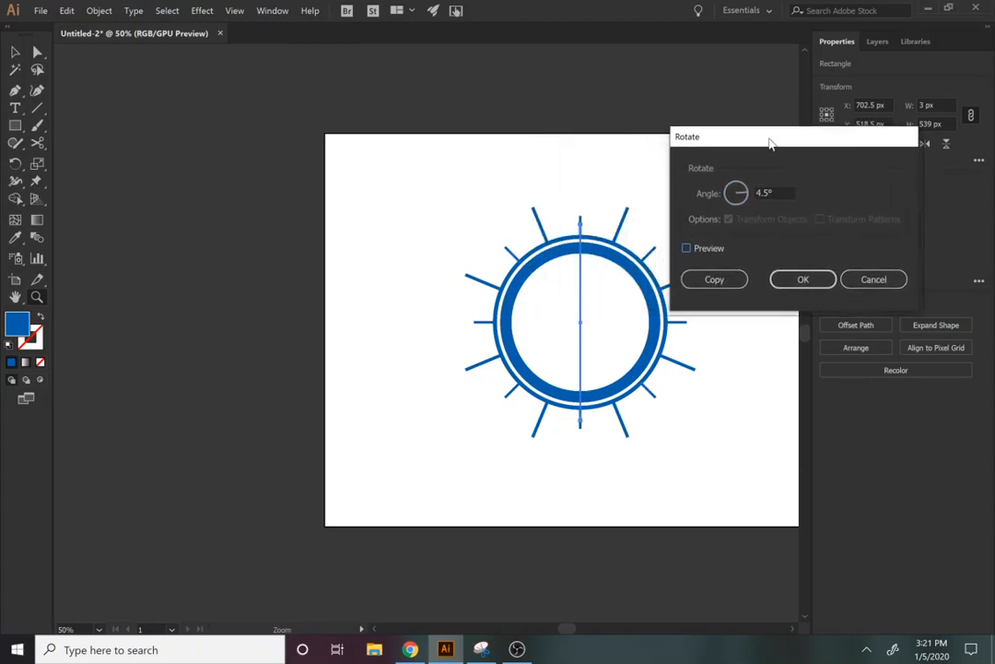
left_click_drag(777, 193, 742, 192)
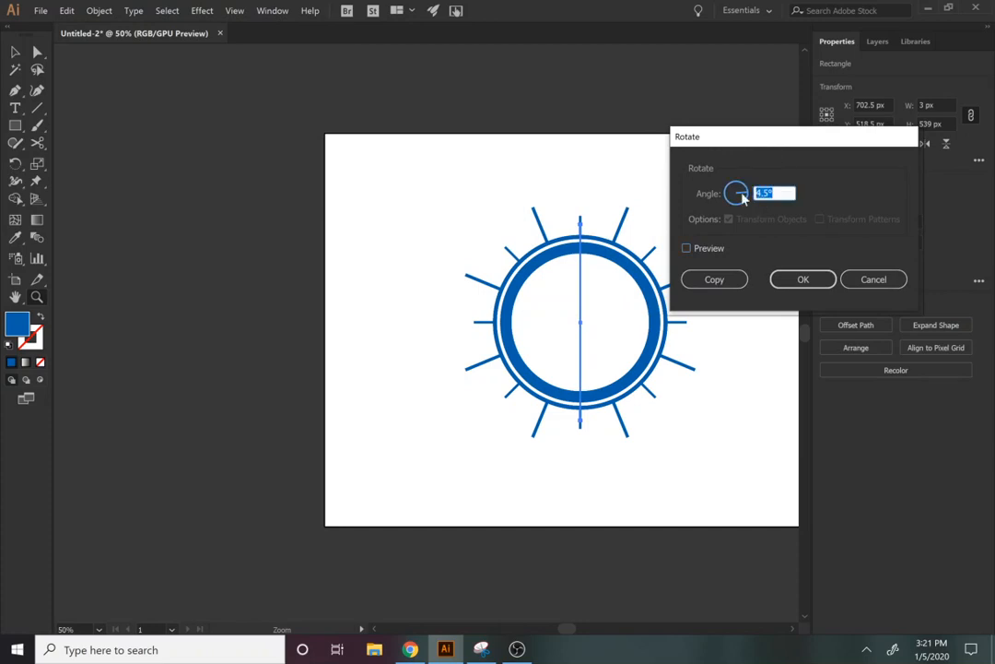
left_click(710, 251)
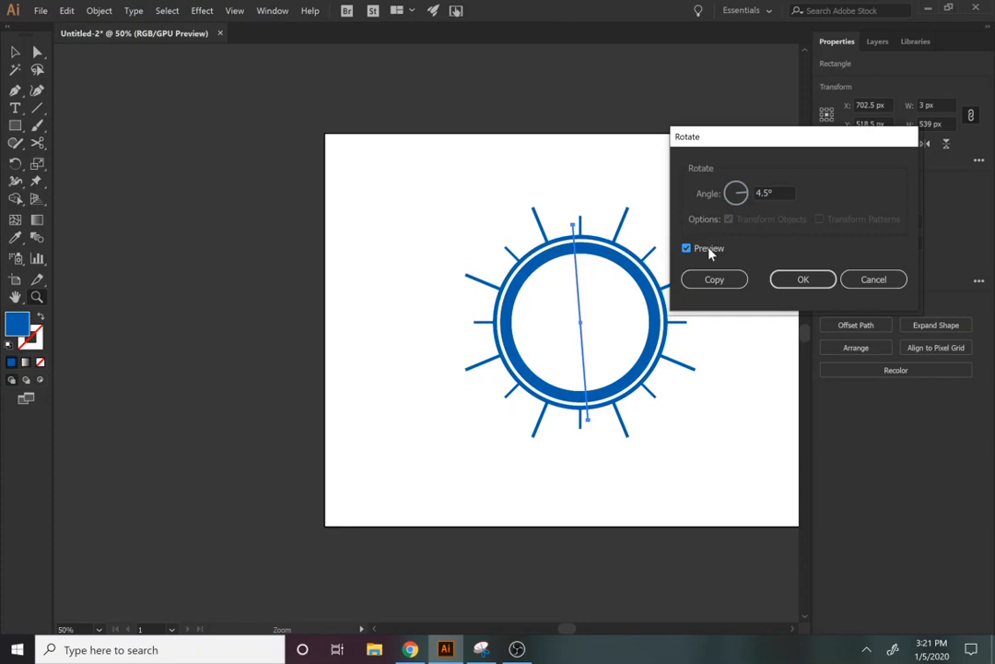
left_click(793, 283)
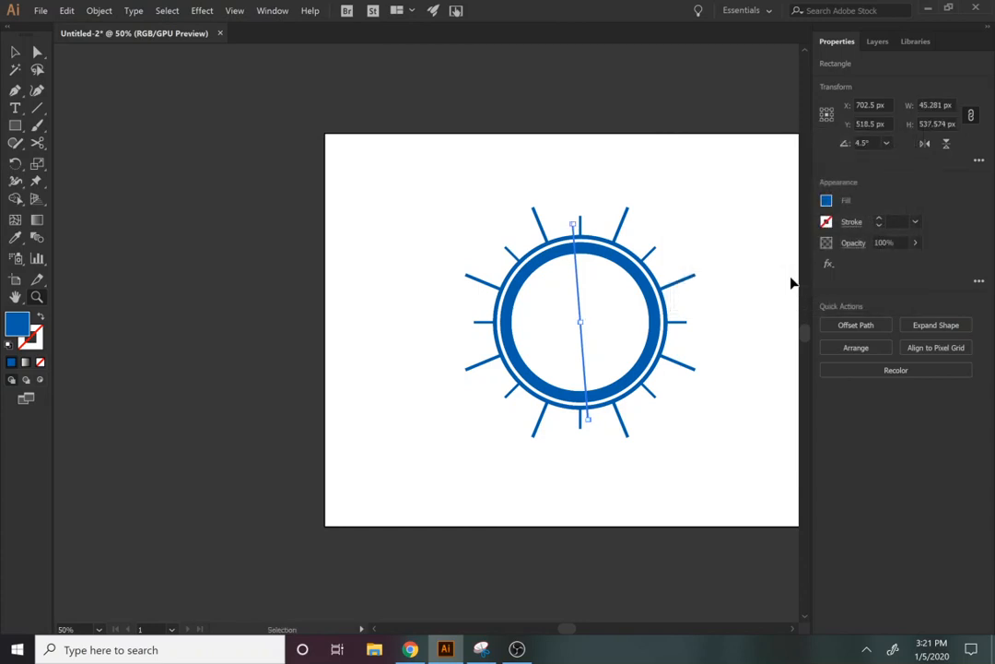
key("ctrl+d")
key("ctrl+z")
Make a copy of the tilted thin bar rotated a further 4.5°
left_click(95, 11)
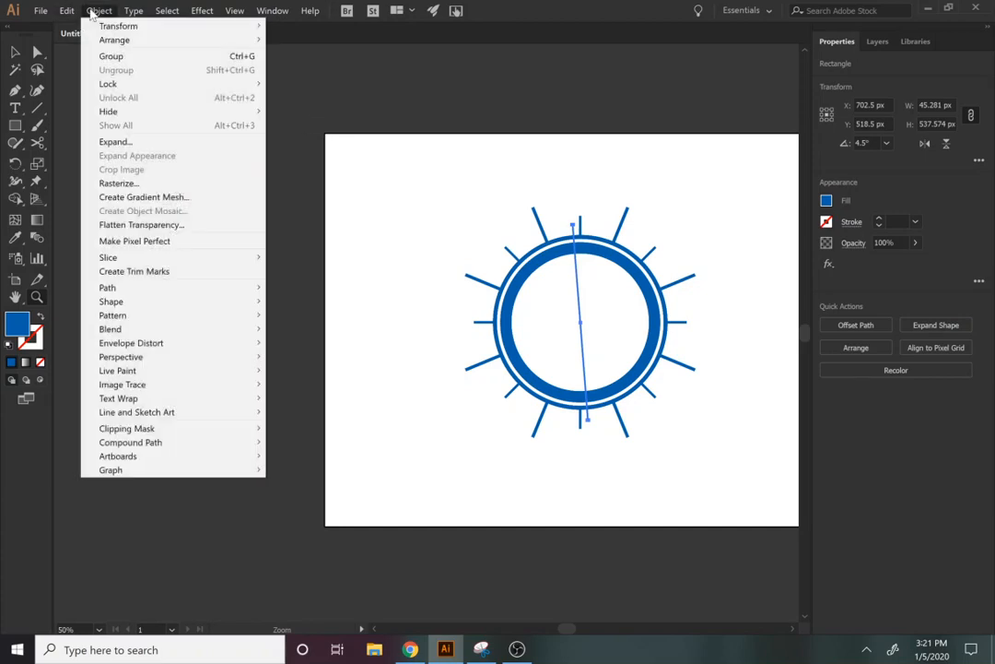
mouse_move(168, 29)
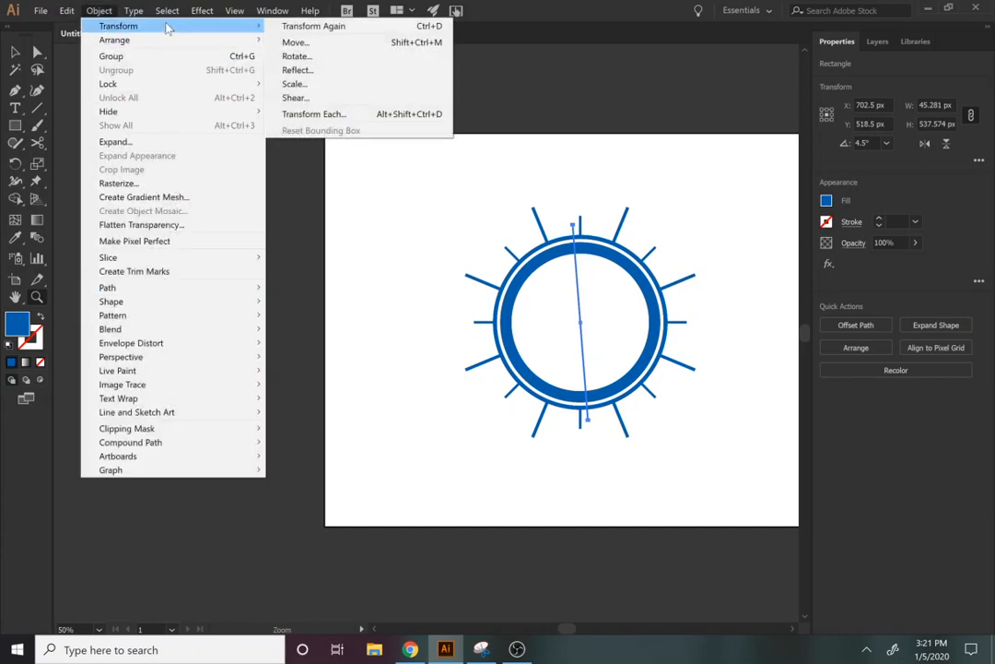
left_click(304, 57)
left_click(716, 280)
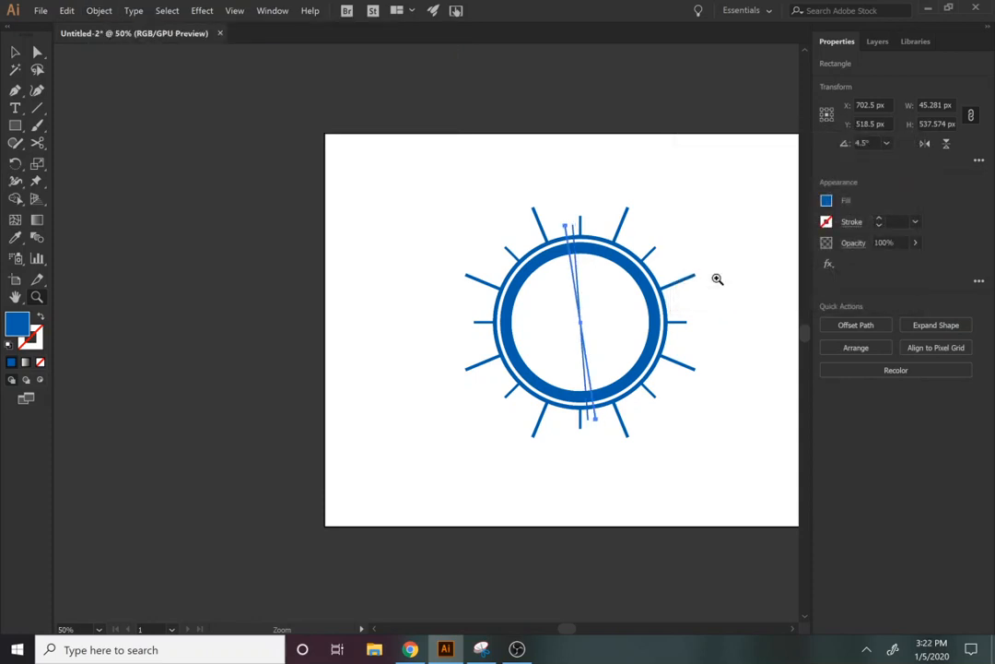
Repeat the 4.5° rotated copy until the thin bars fill the full circle around the rings' centre
key("ctrl+d")
key("ctrl+d")
key("ctrl+d")
key("ctrl+d")
key("ctrl+d")
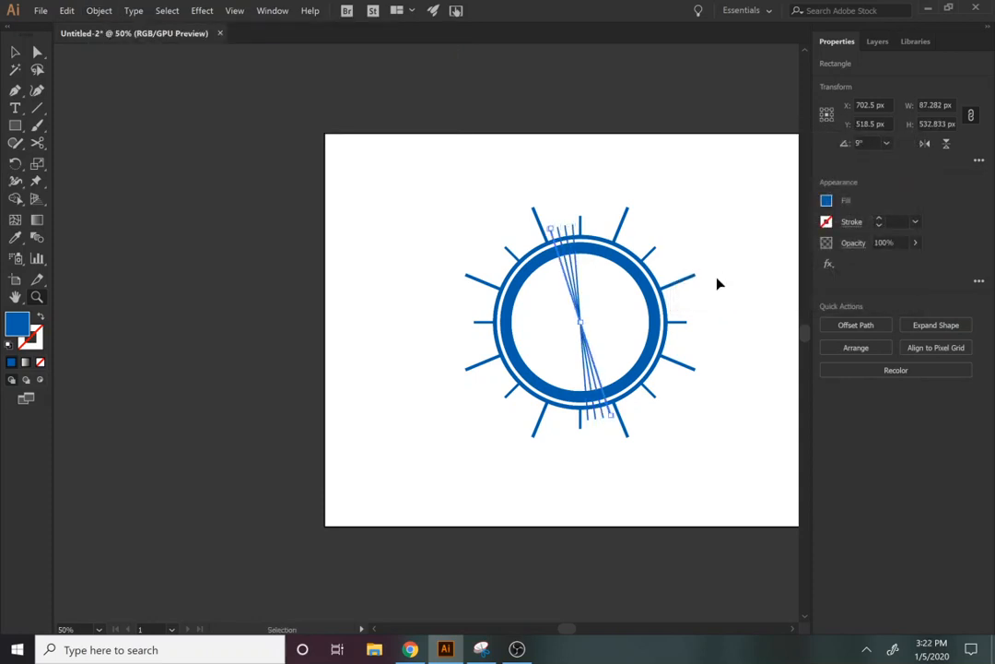
key("ctrl+d")
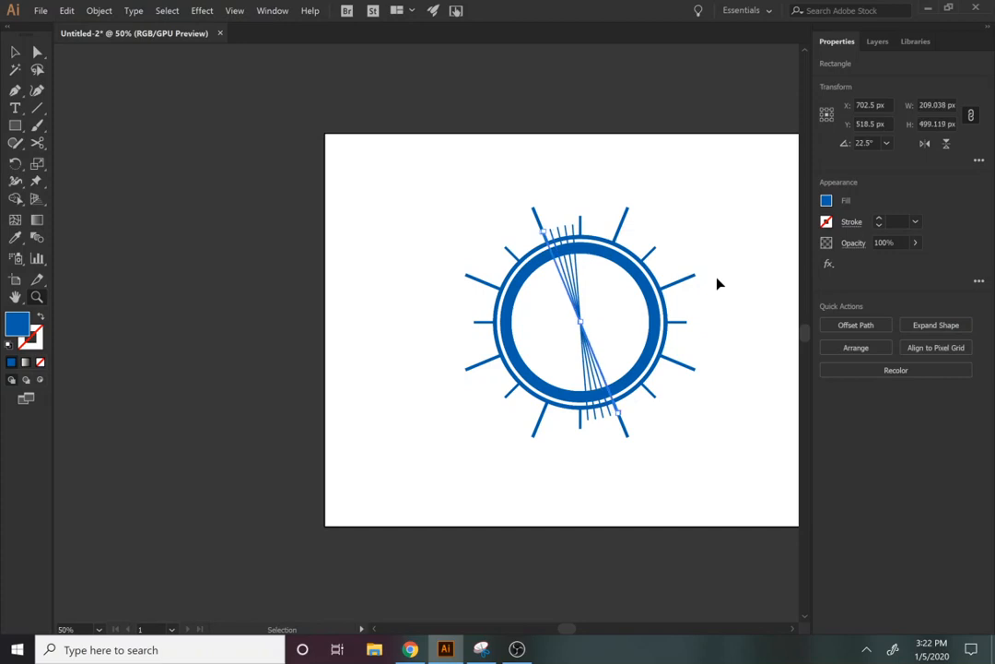
key("ctrl+d")
key("ctrl+d")
key("ctrl+d")
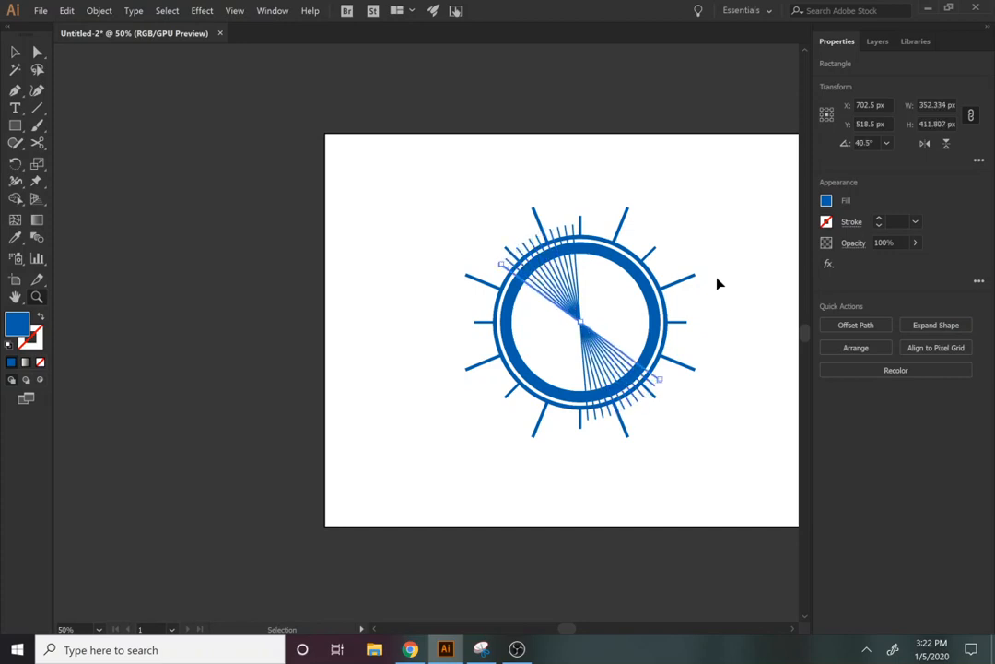
key("ctrl+d")
key("ctrl+d")
key("ctrl+d")
key("ctrl+d")
key("ctrl+d")
key("ctrl+d")
key("ctrl+d")
key("ctrl+d")
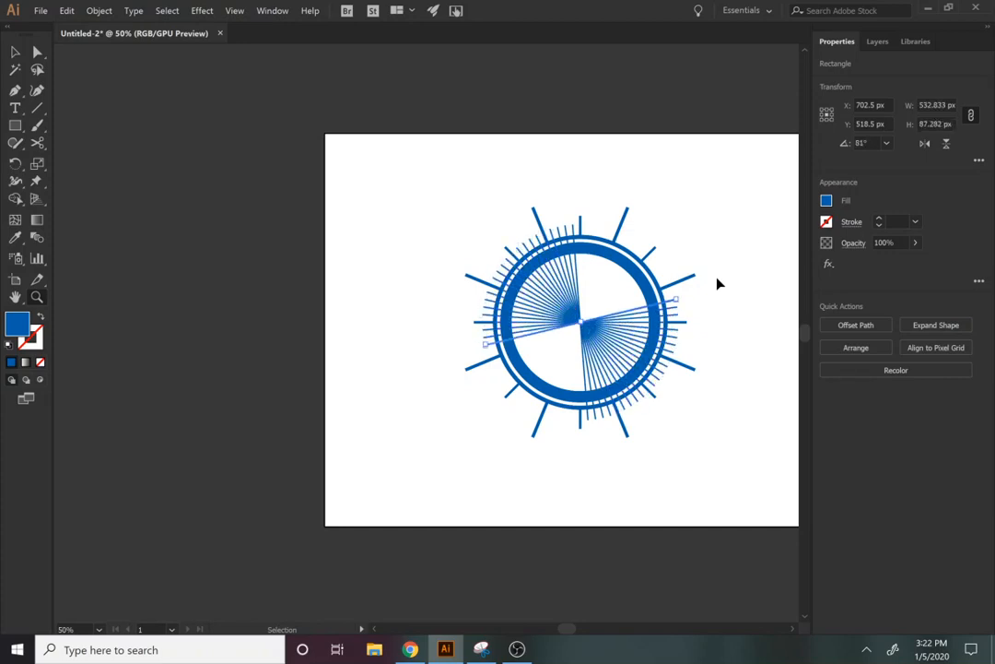
key("ctrl+d")
key("ctrl+d")
key("ctrl+d")
key("ctrl+d")
key("ctrl+d")
key("ctrl+d")
key("ctrl+d")
key("ctrl+d")
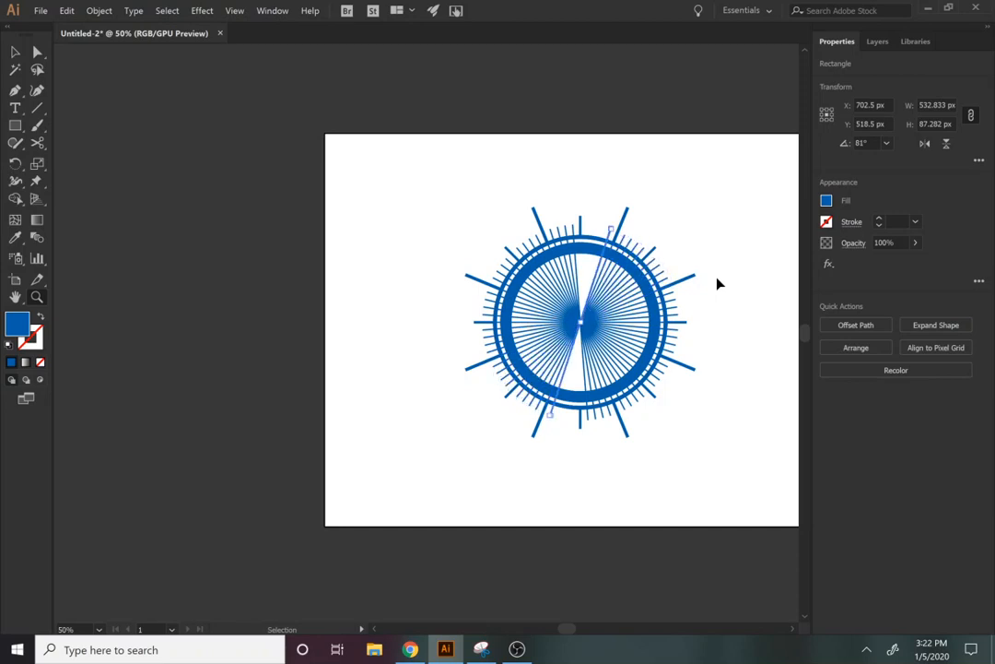
key("z")
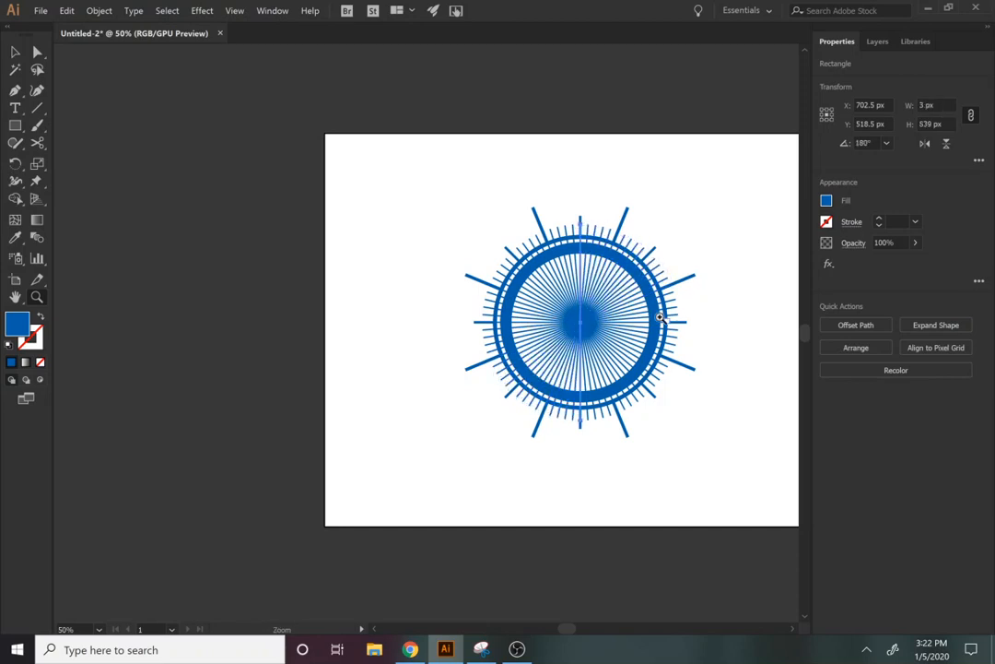
key("v")
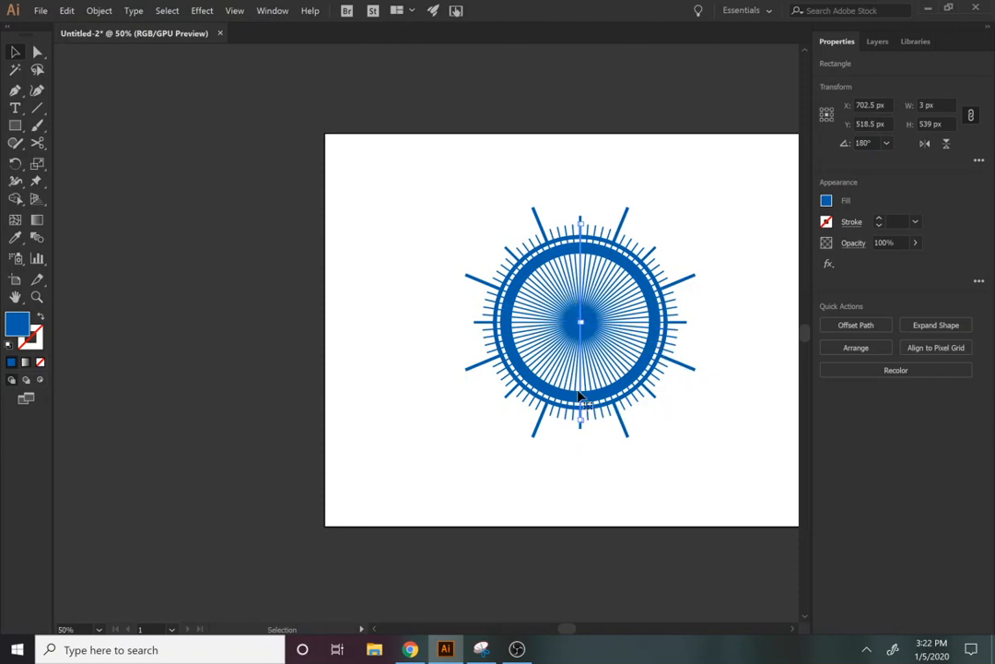
Select all the thin radial bars and unite them into a single shape
key("z")
left_click(565, 304)
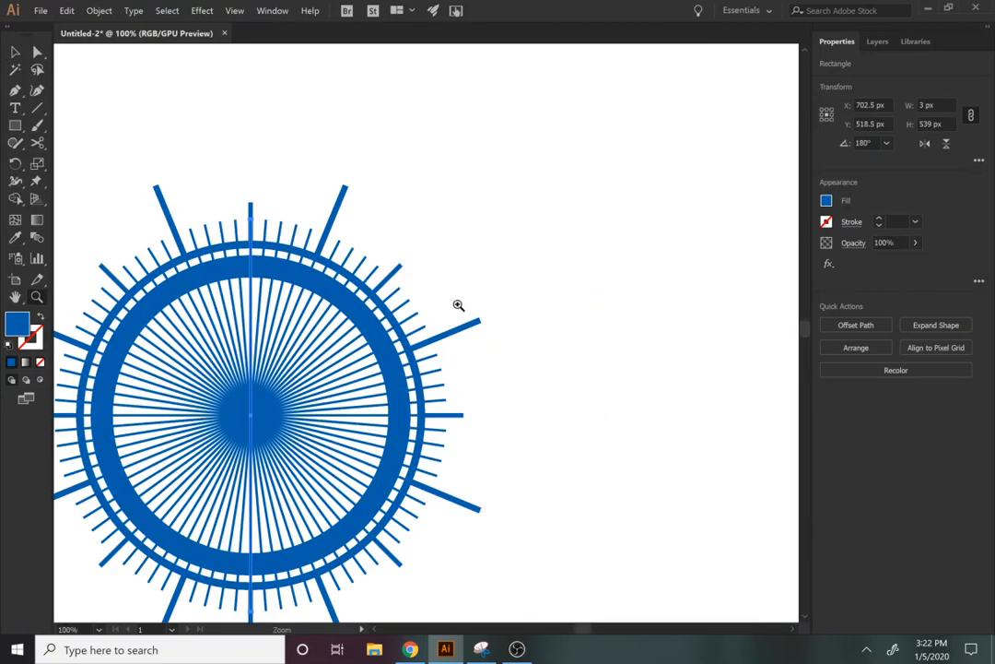
left_click(332, 337)
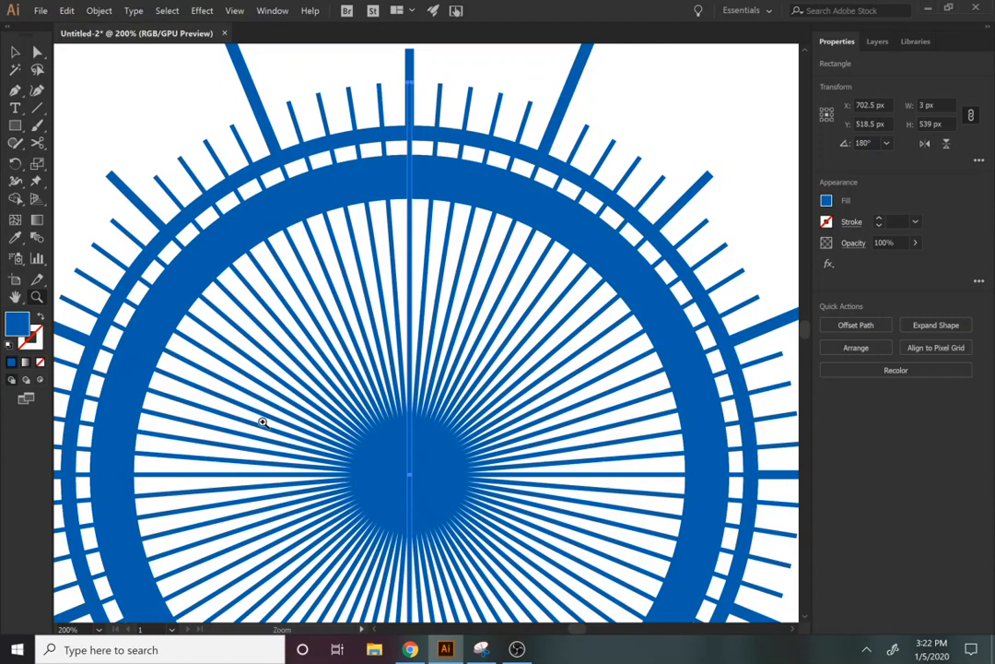
key("v")
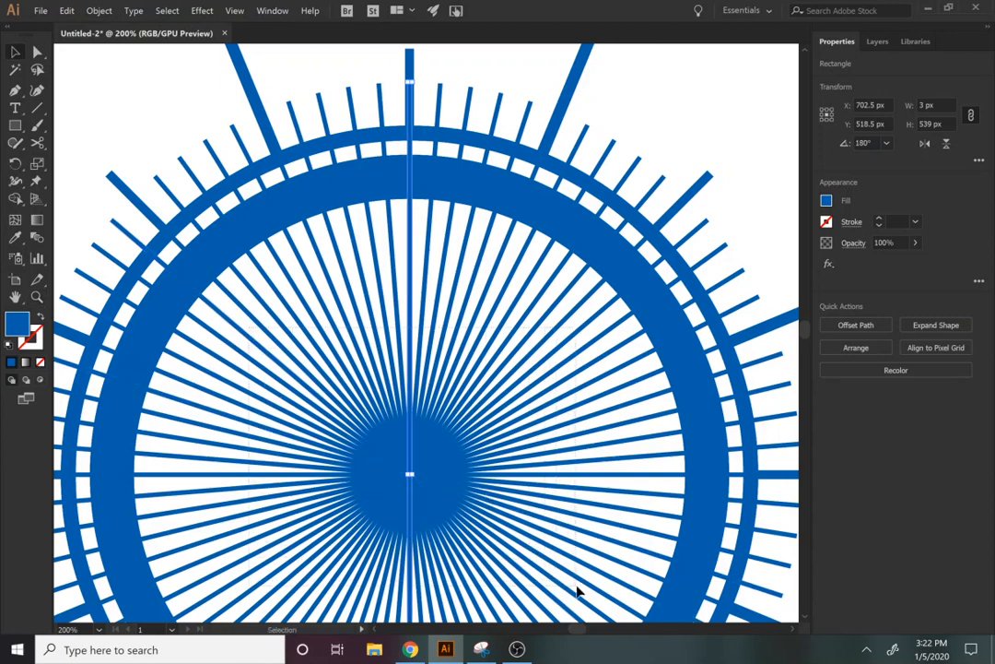
key("ctrl+a")
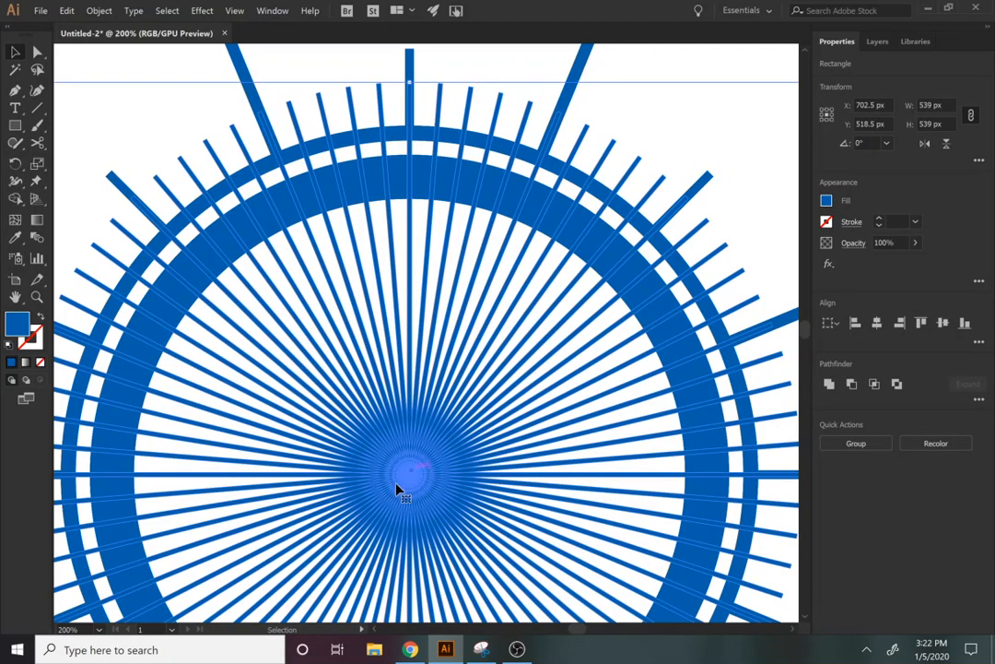
left_click(828, 385)
Create a 479 × 479 px blue circle on the empty area beside the wheel
key("z")
left_click(451, 383, "alt")
left_click(450, 384, "alt")
left_click(450, 383, "alt")
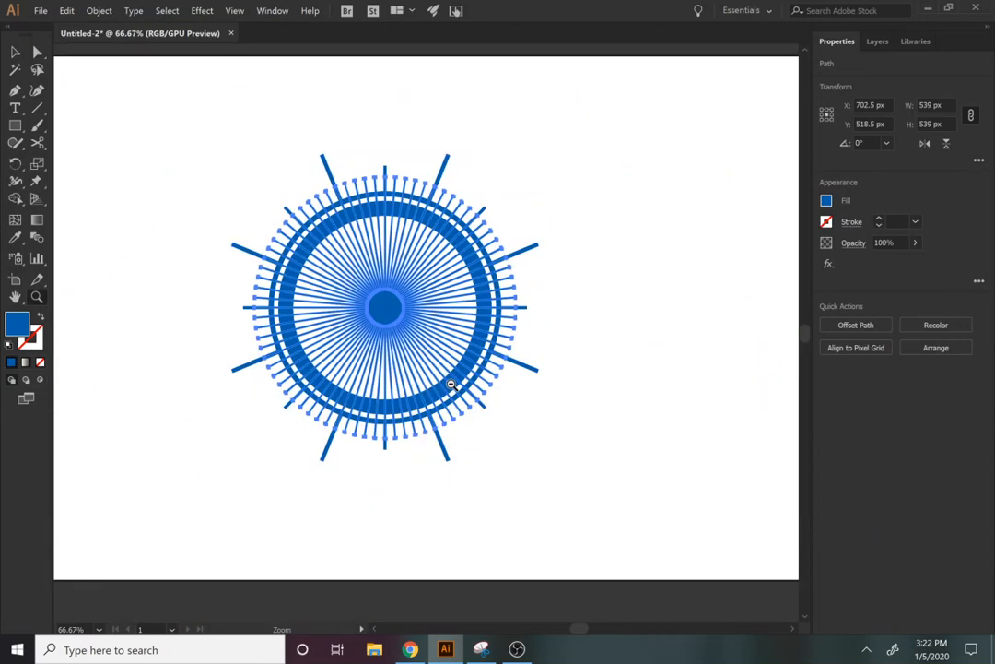
left_click(451, 383, "alt")
key("l")
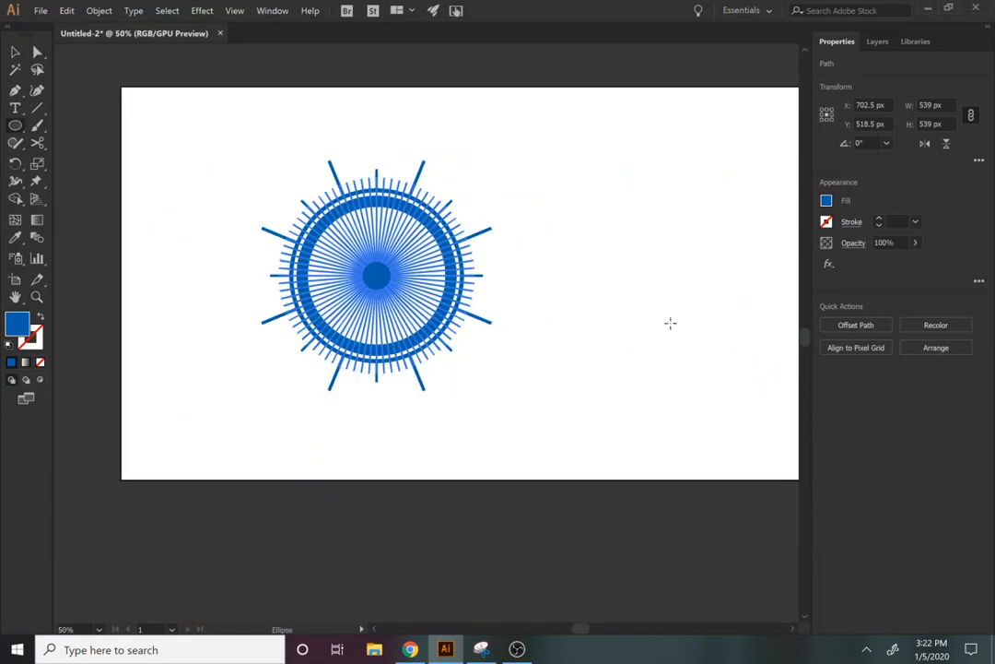
left_click(571, 274)
key("Return")
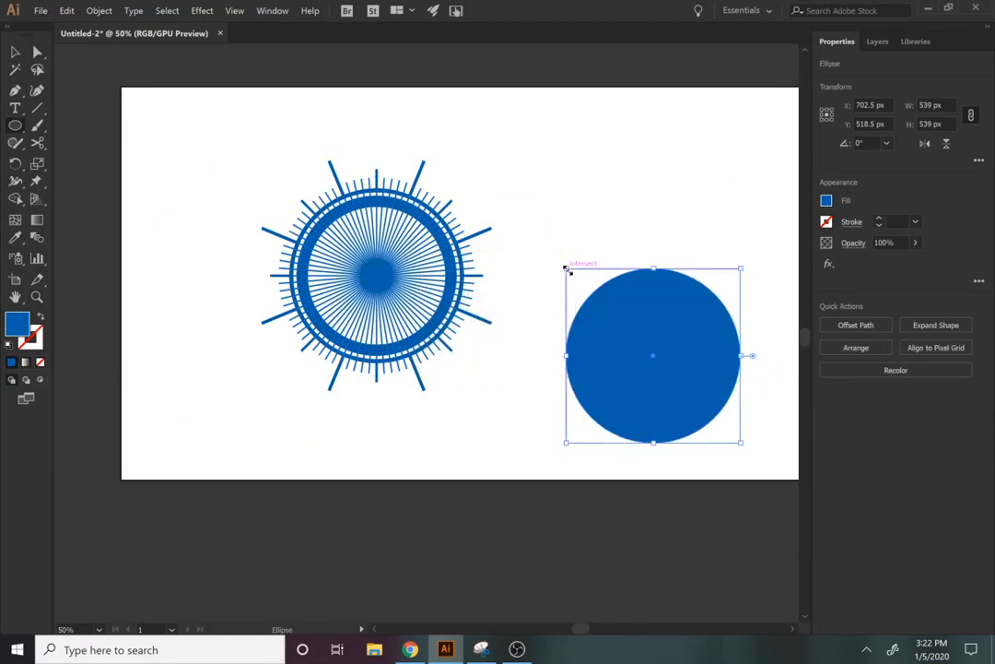
Centre the new circle on the united thin bars horizontally and vertically, and subtract it from them with Minus Front
key("v")
left_click(376, 261, "shift")
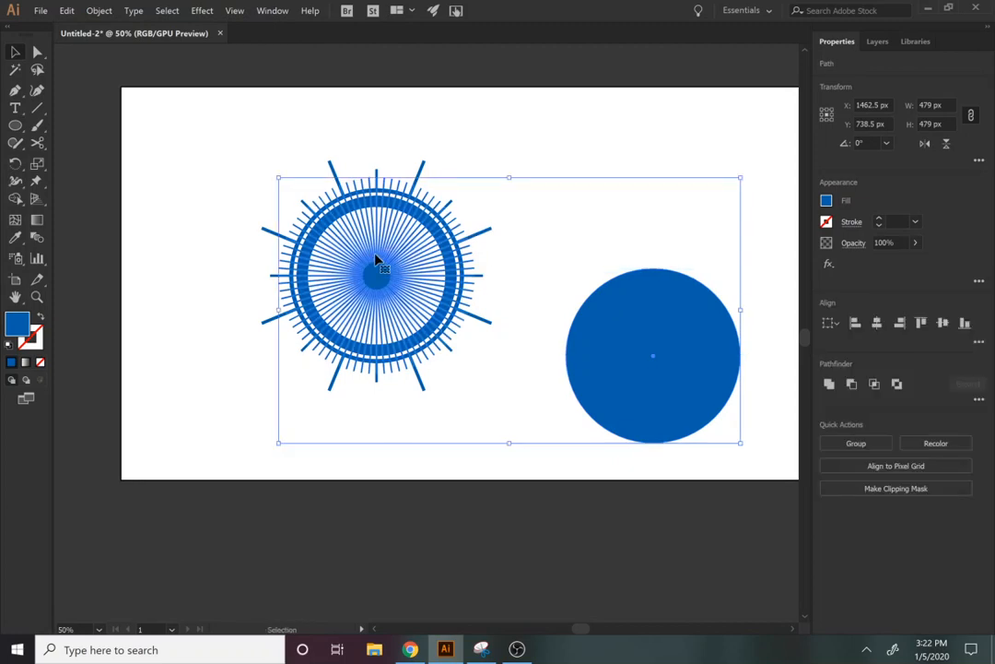
left_click(876, 321)
left_click(942, 321)
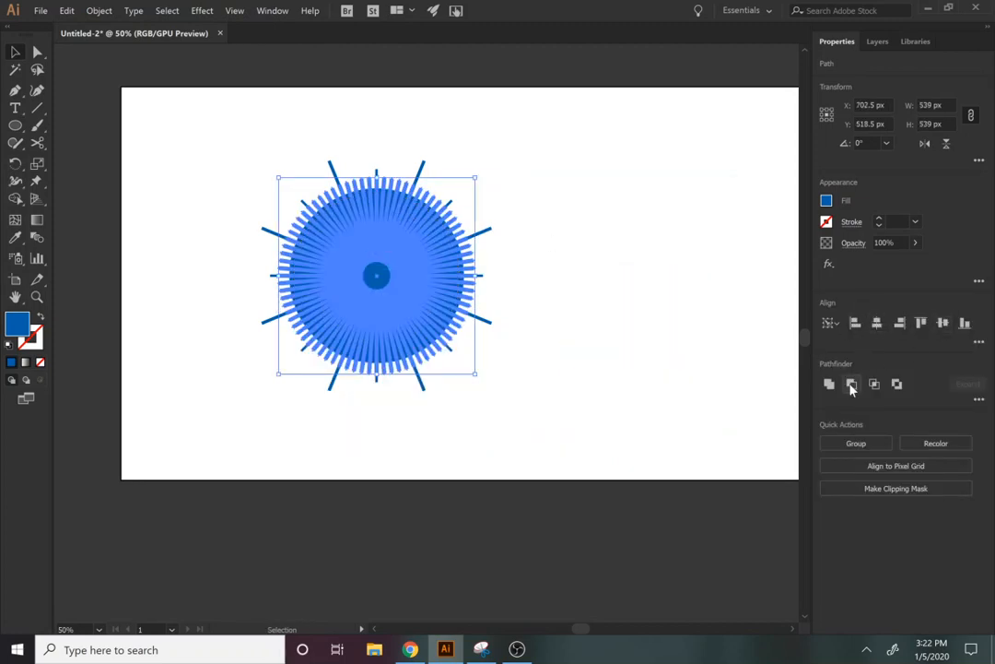
left_click(851, 385)
left_click(711, 383)
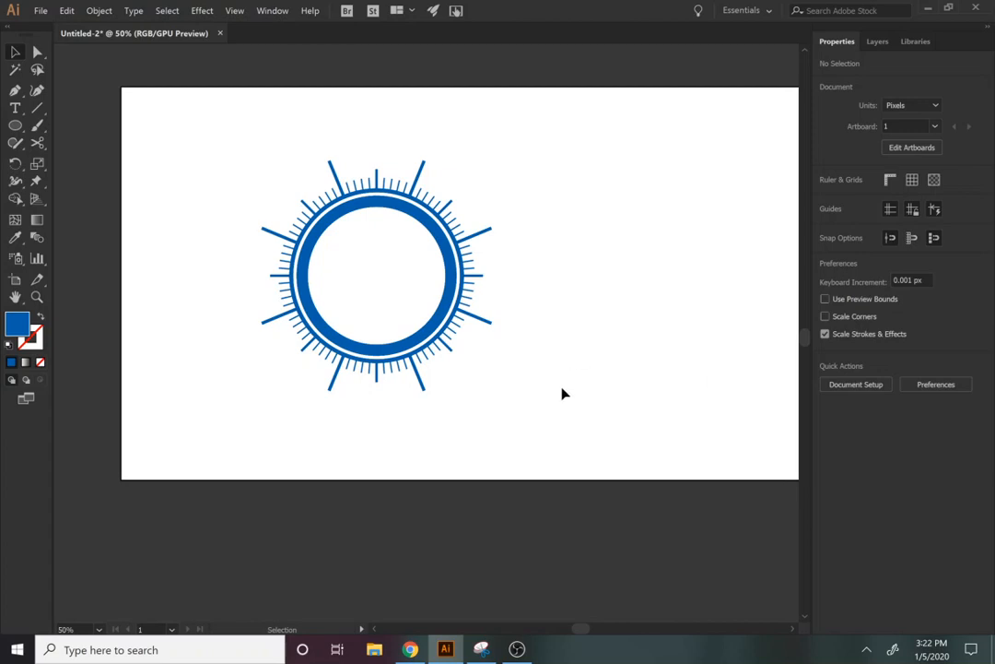
Unite the rings, spokes and thin outer ticks into one design and select it
left_click_drag(561, 387, 228, 132)
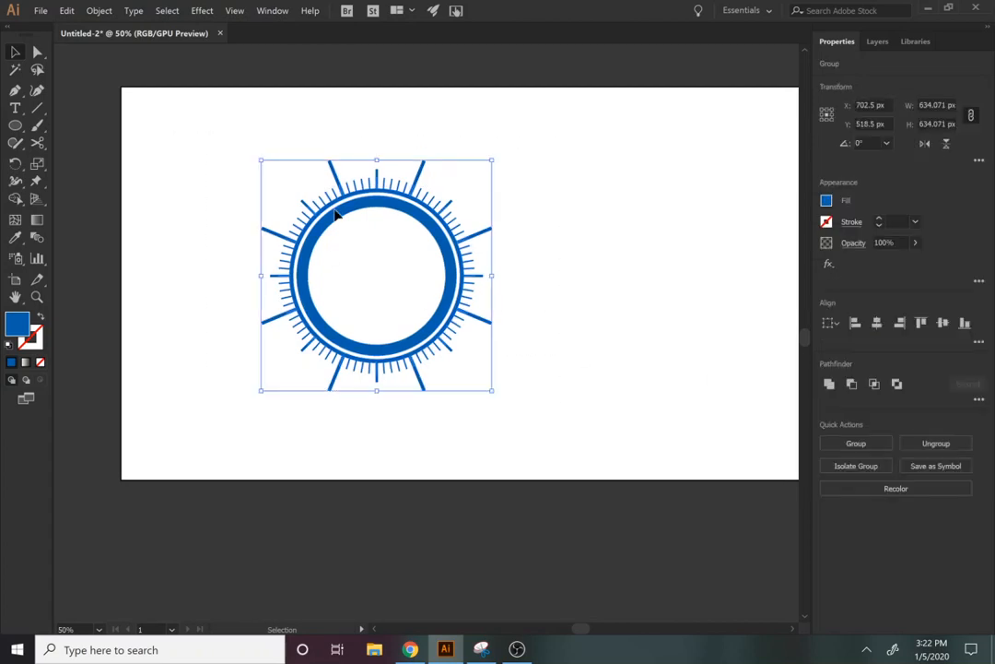
left_click(829, 385)
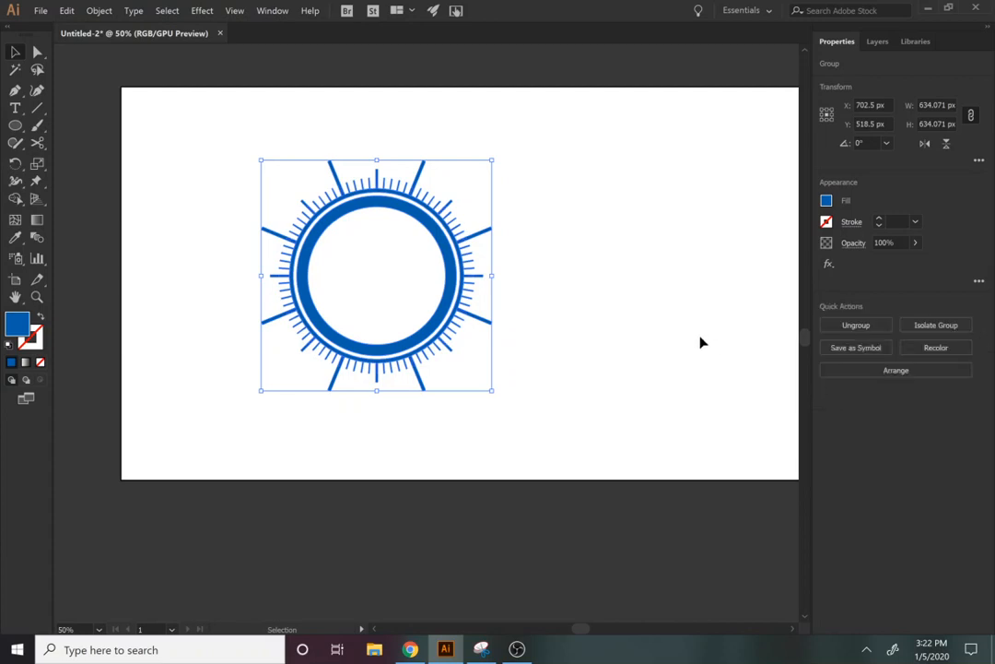
left_click(649, 345)
left_click(460, 315)
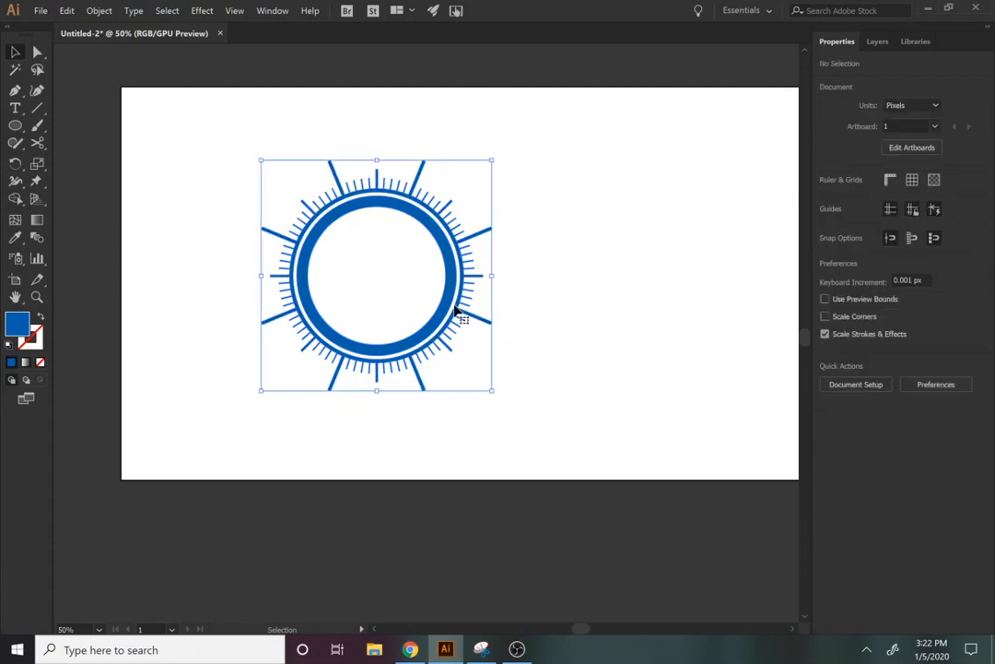
Try to cut the wheel's lower-right part with a rectangle about 291 × 244 px, using Minus Front
left_click(552, 341)
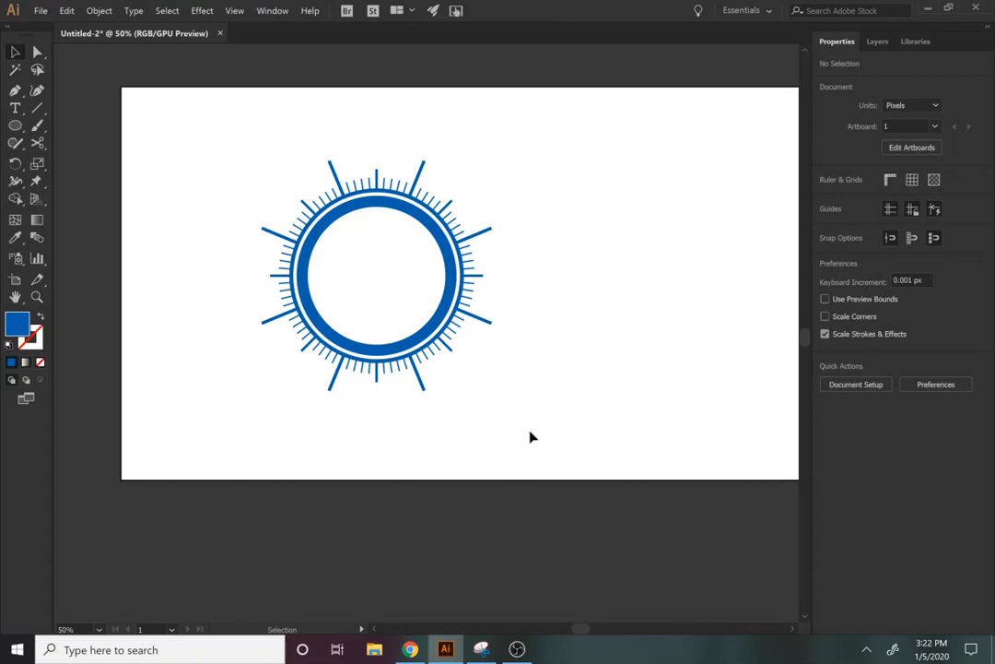
key("m")
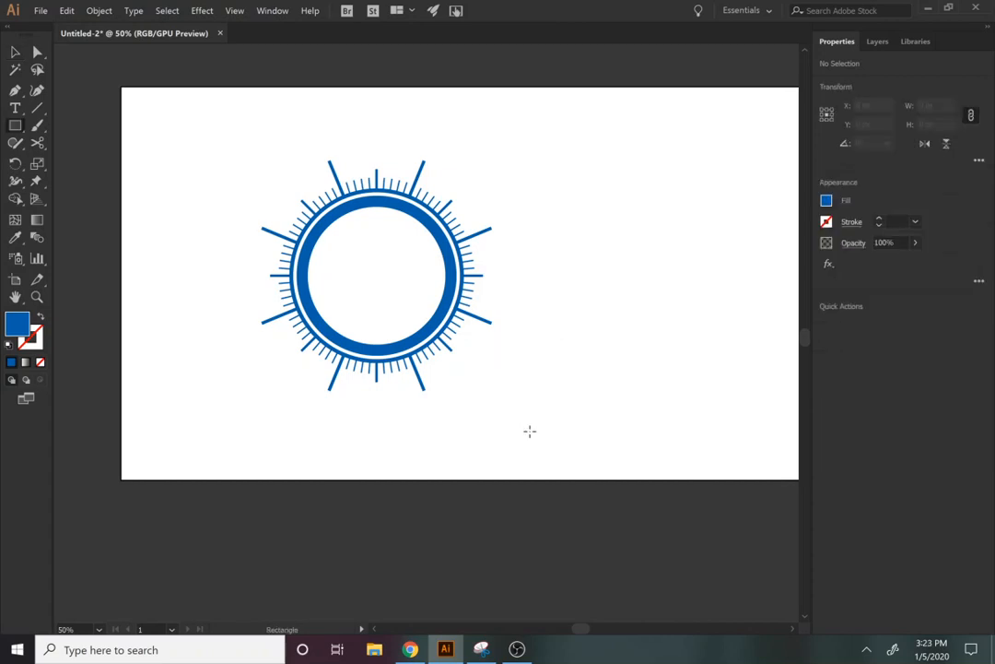
left_click_drag(470, 397, 365, 310)
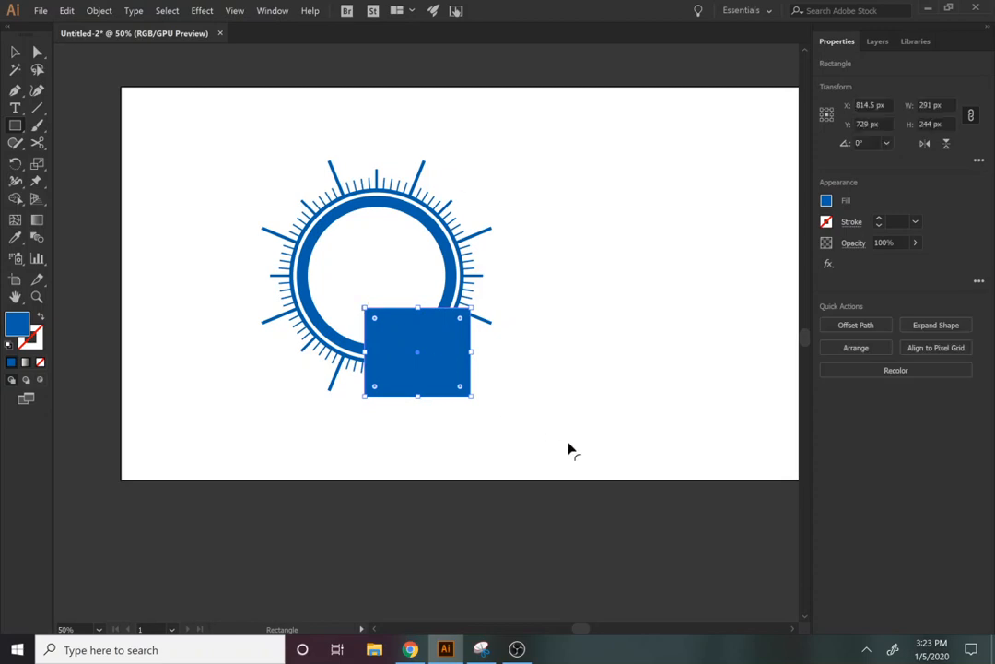
key("v")
left_click(492, 396)
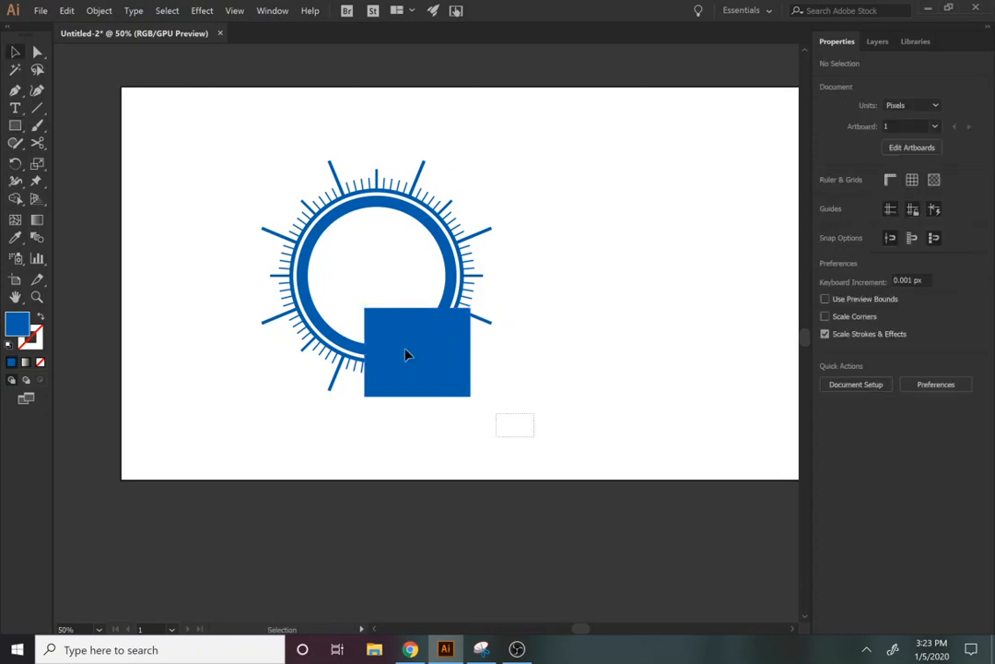
left_click_drag(534, 435, 217, 142)
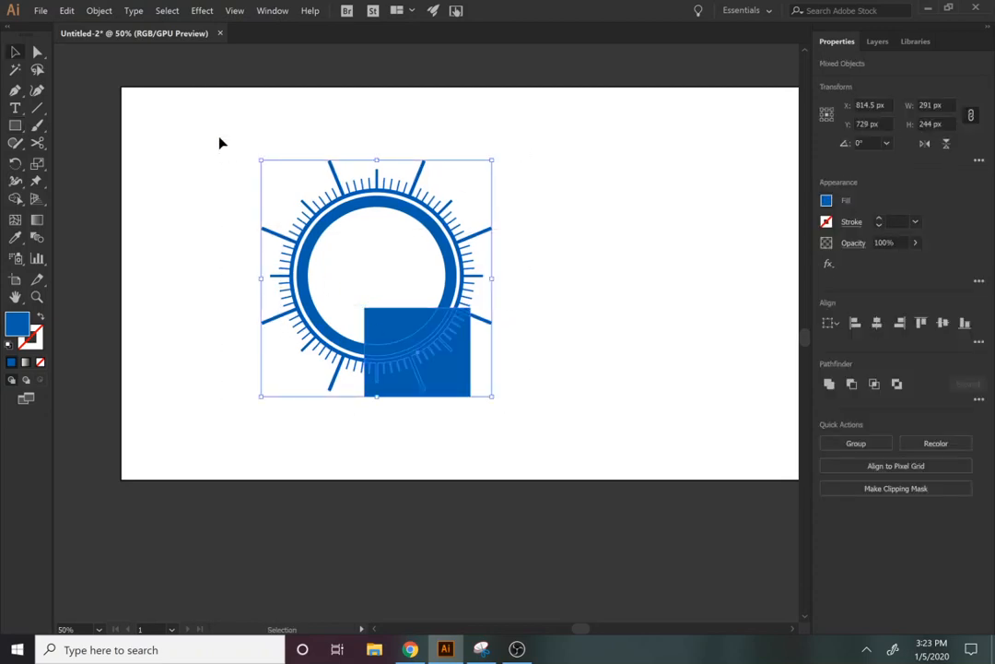
left_click(850, 388)
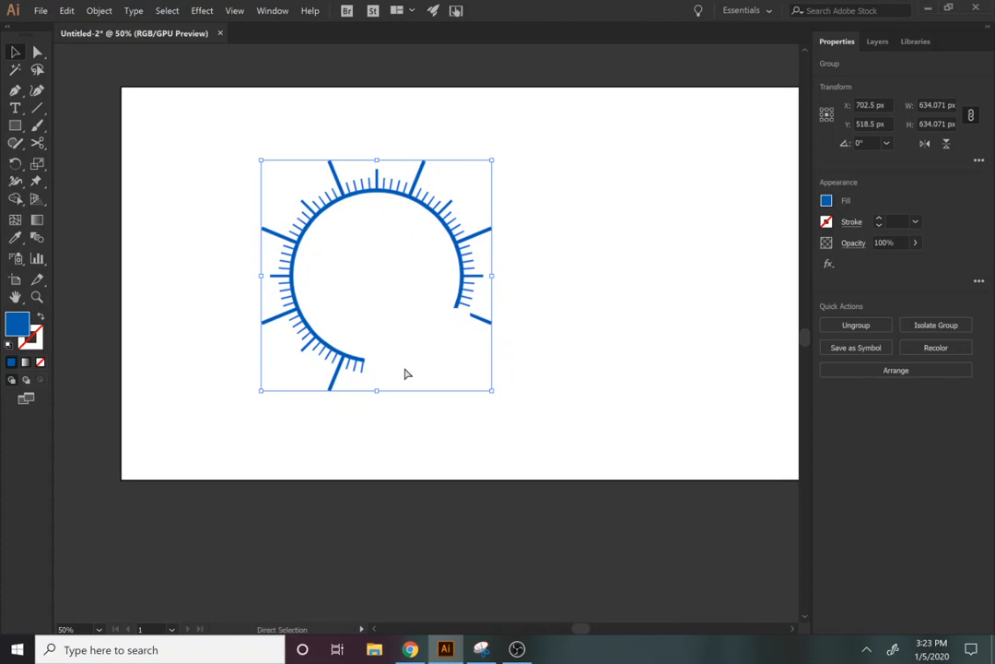
key("ctrl+z")
left_click(498, 422)
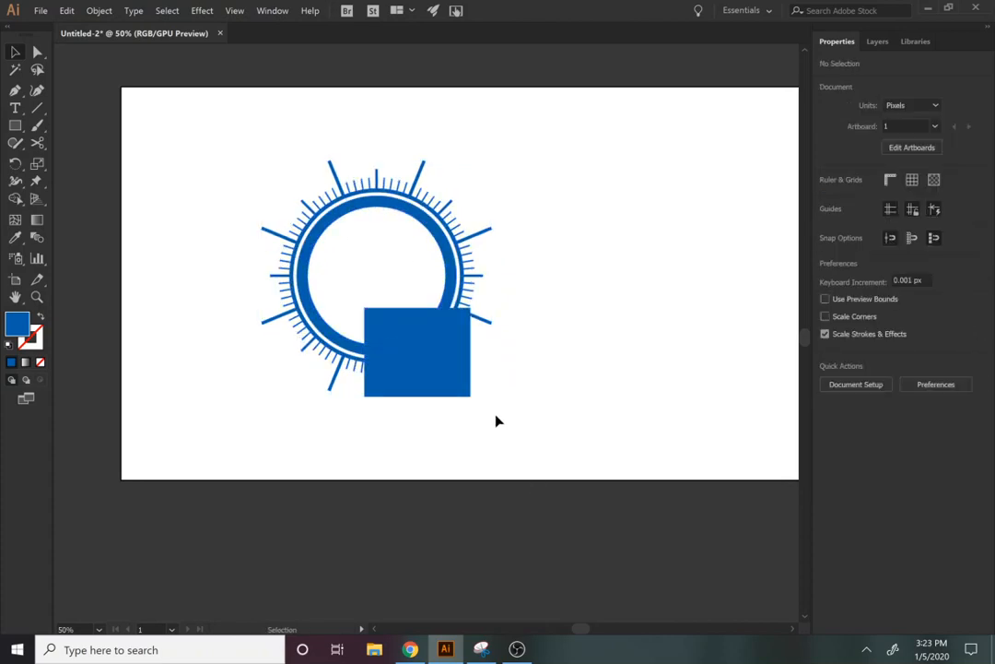
Move the rectangle off the wheel onto the empty area beside it and delete it
left_click_drag(451, 382, 605, 380)
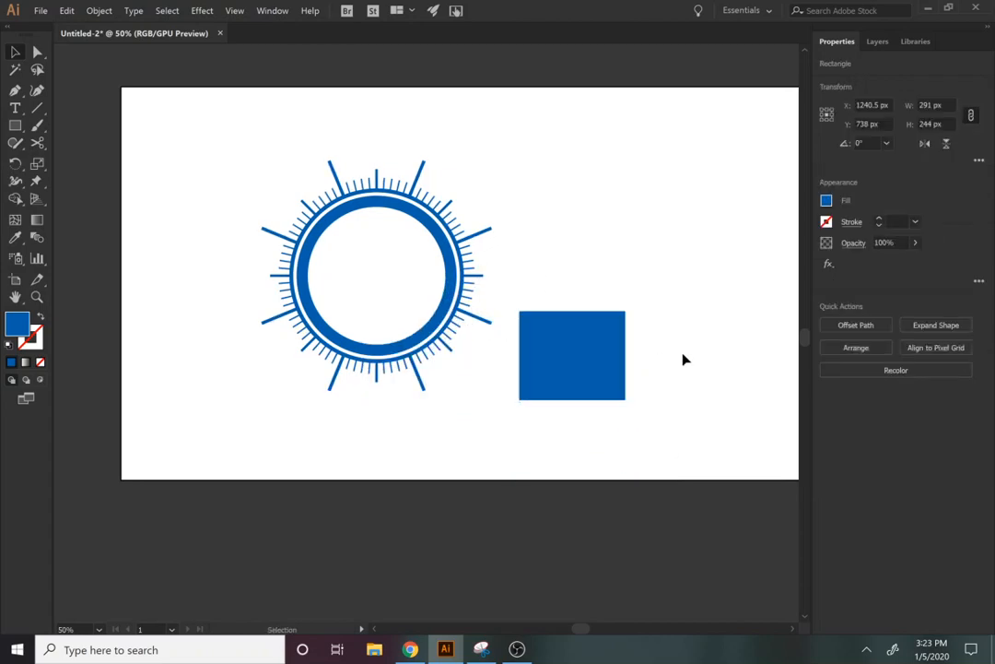
left_click(682, 357)
left_click(599, 378)
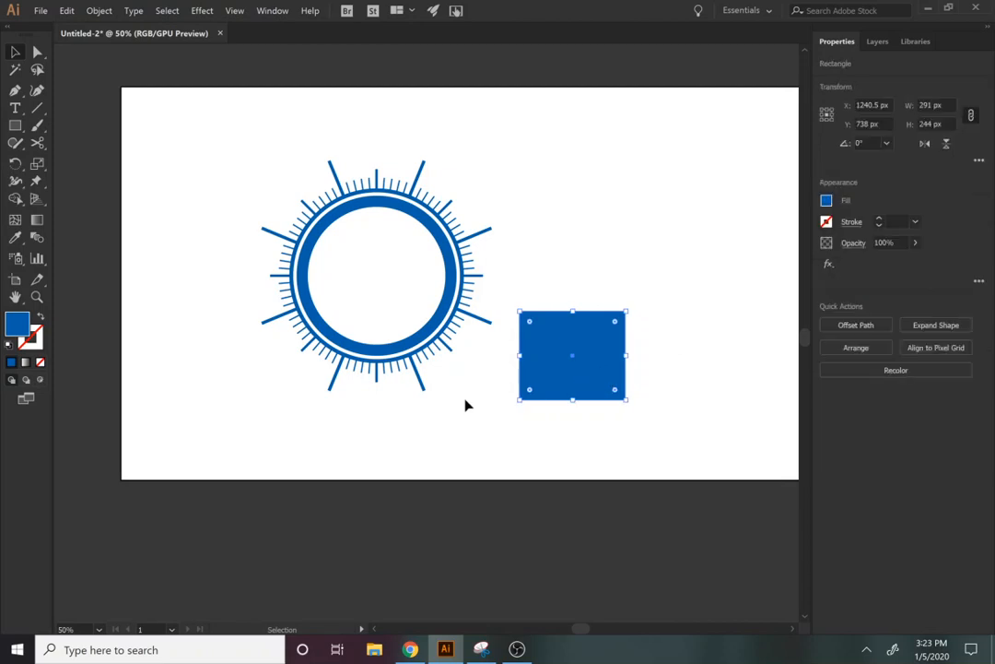
left_click(444, 444)
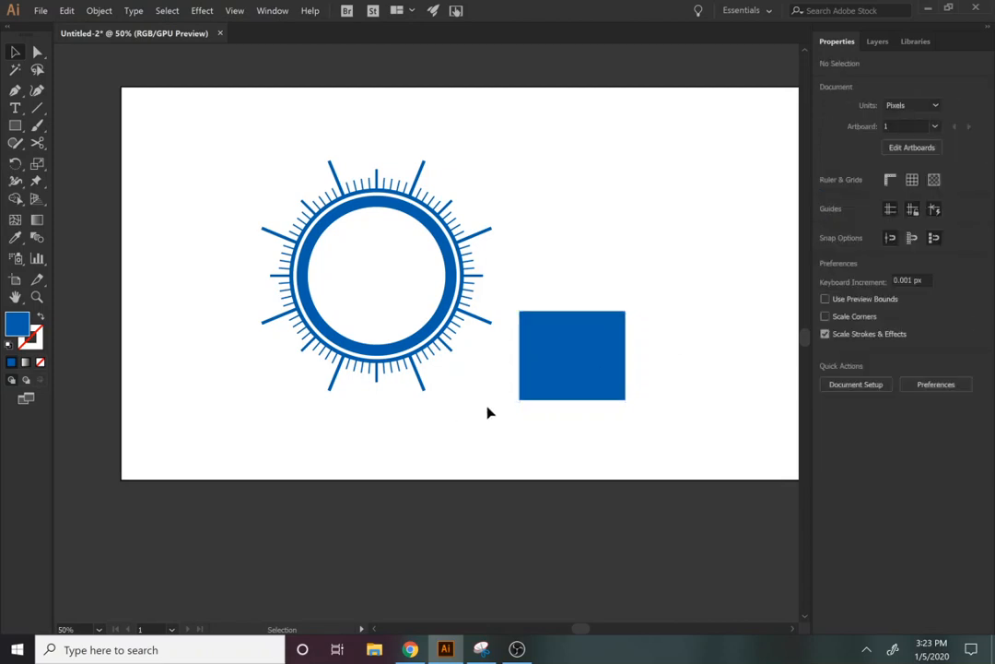
left_click(581, 343)
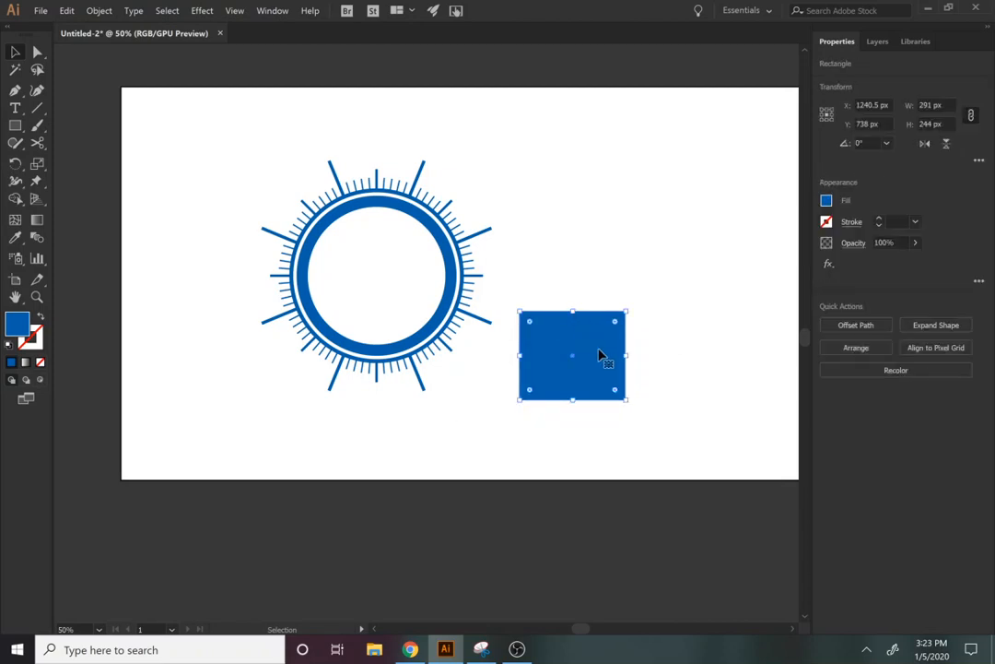
key("Delete")
Draw a blue rectangle about 604 × 194 px beside the wheel and move it across the wheel's middle
key("m")
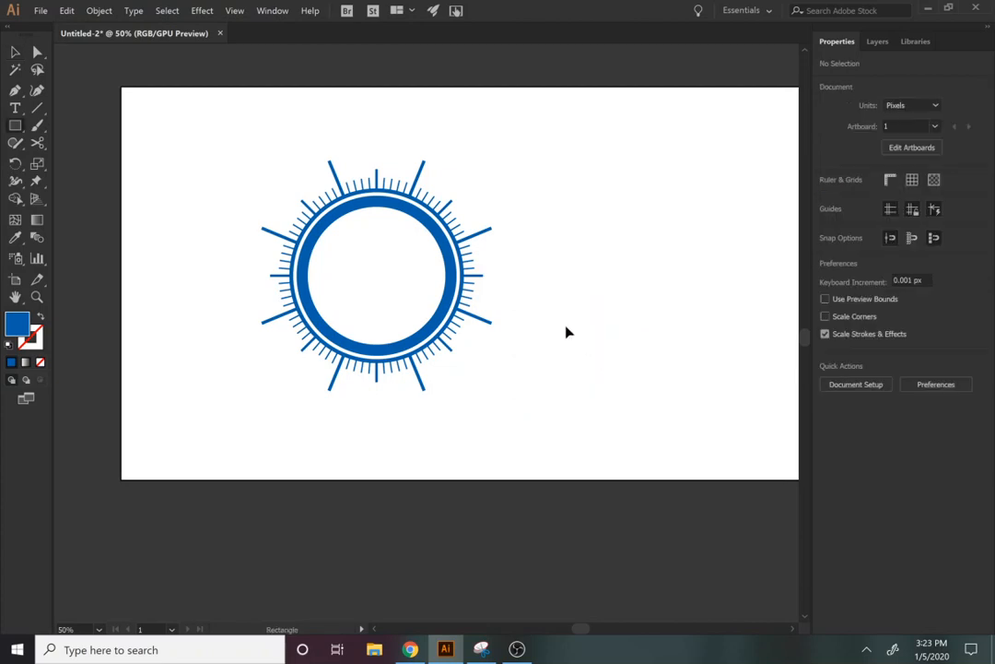
left_click_drag(539, 264, 758, 335)
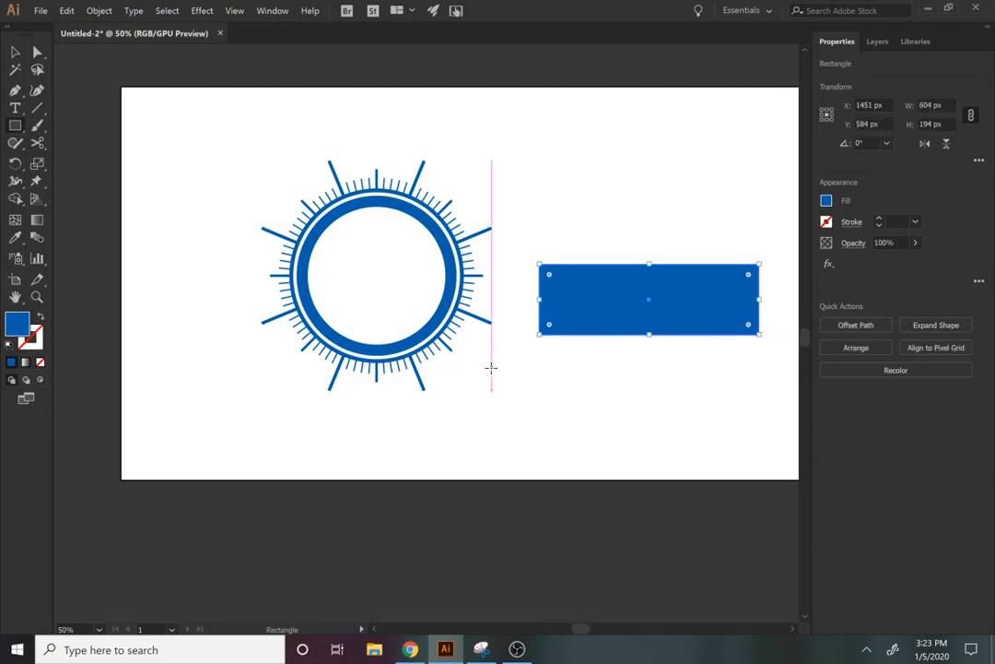
key("c")
key("v")
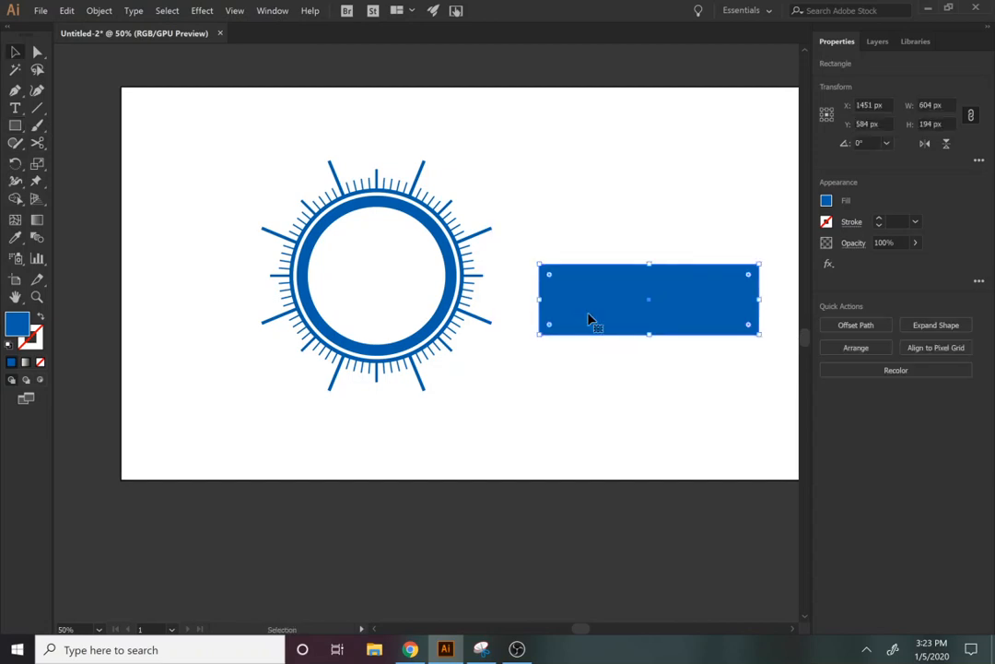
left_click_drag(588, 314, 310, 300)
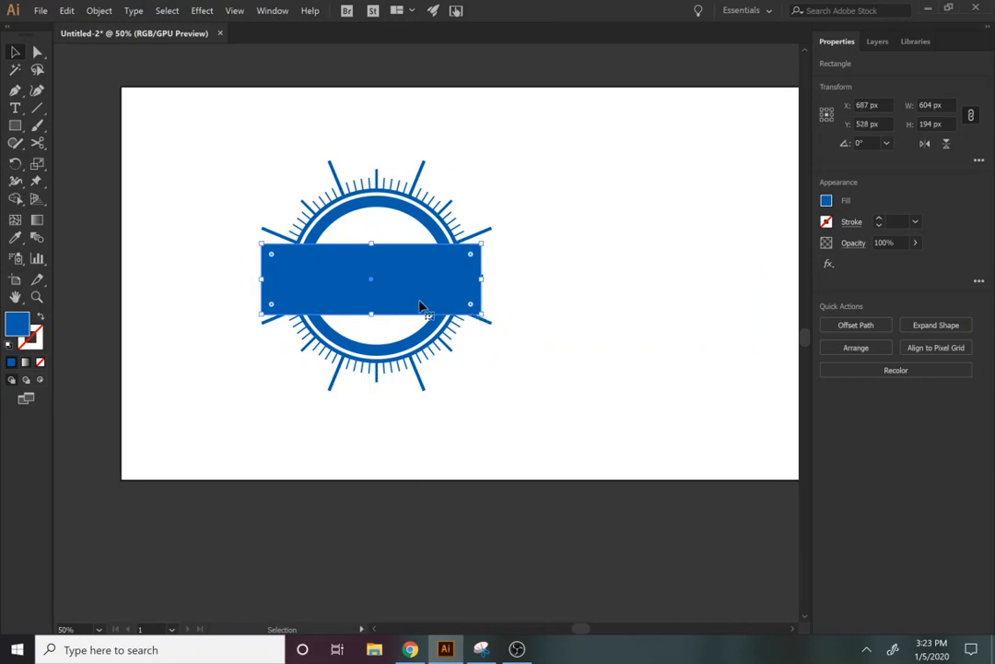
mouse_move(411, 297)
left_mouse_down()
mouse_move(422, 299)
mouse_move(409, 300)
left_mouse_up()
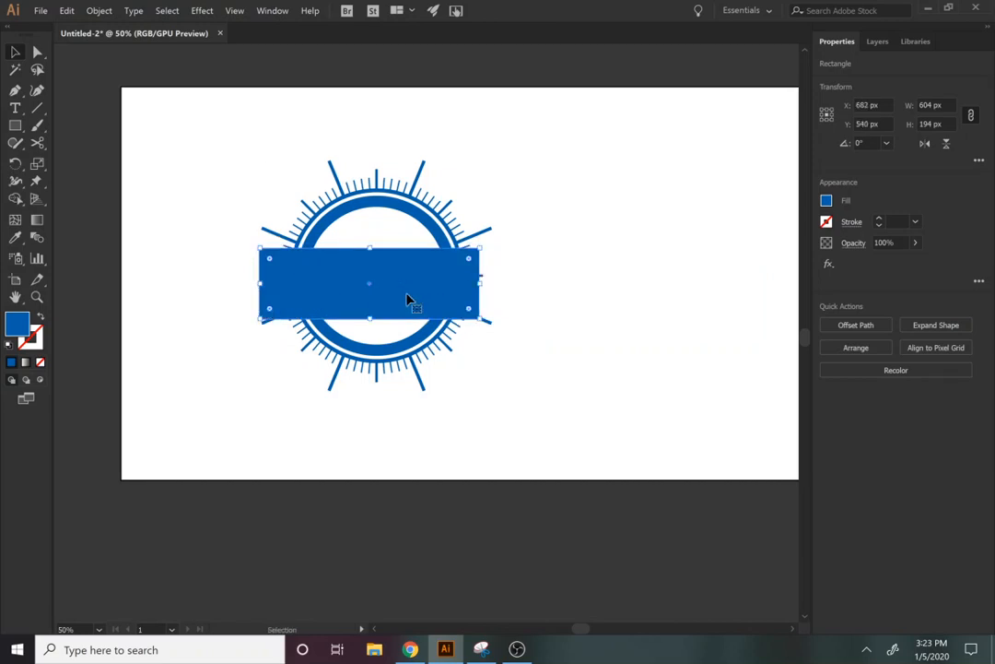
Centre the wheel and the rectangle on each other horizontally and vertically
left_click_drag(499, 431, 329, 229)
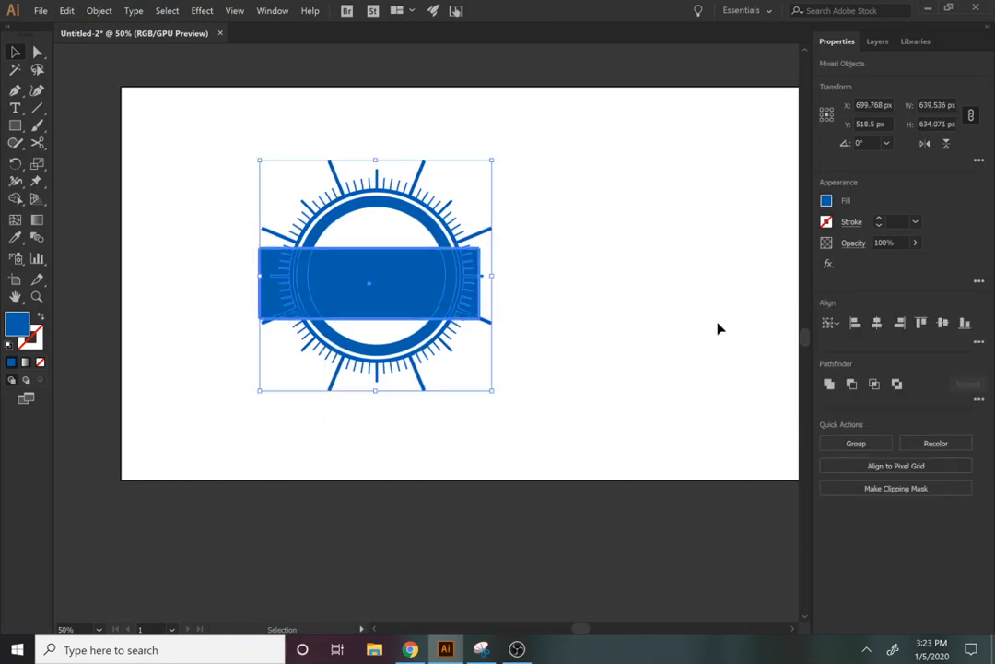
left_click(877, 323)
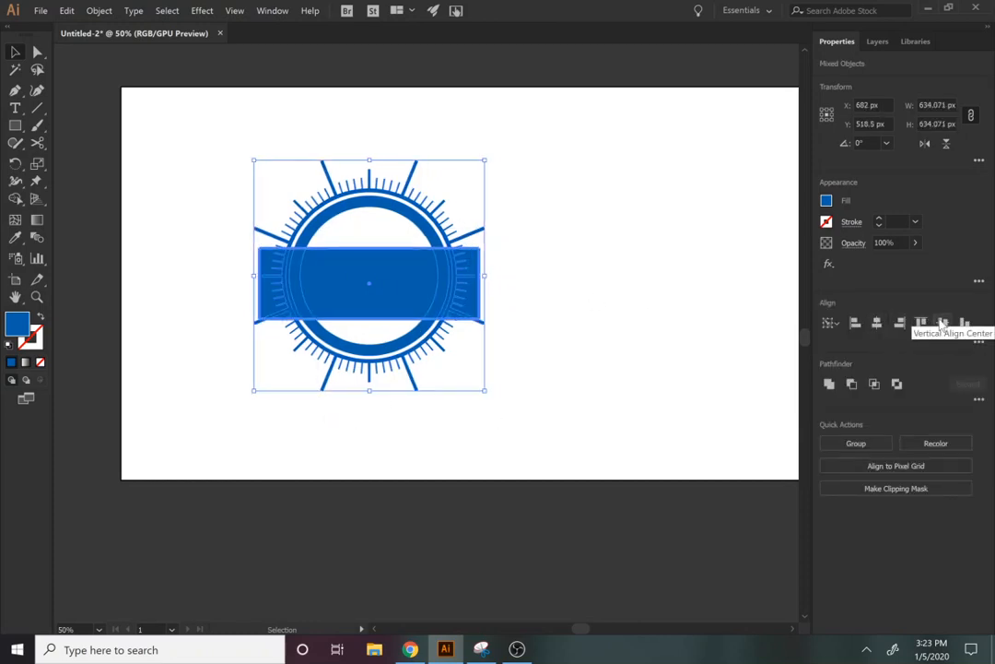
left_click(943, 322)
left_click(624, 362)
Raise the rectangle's two right corner points together by about 63 px so its long edges slant upward
left_click(400, 291)
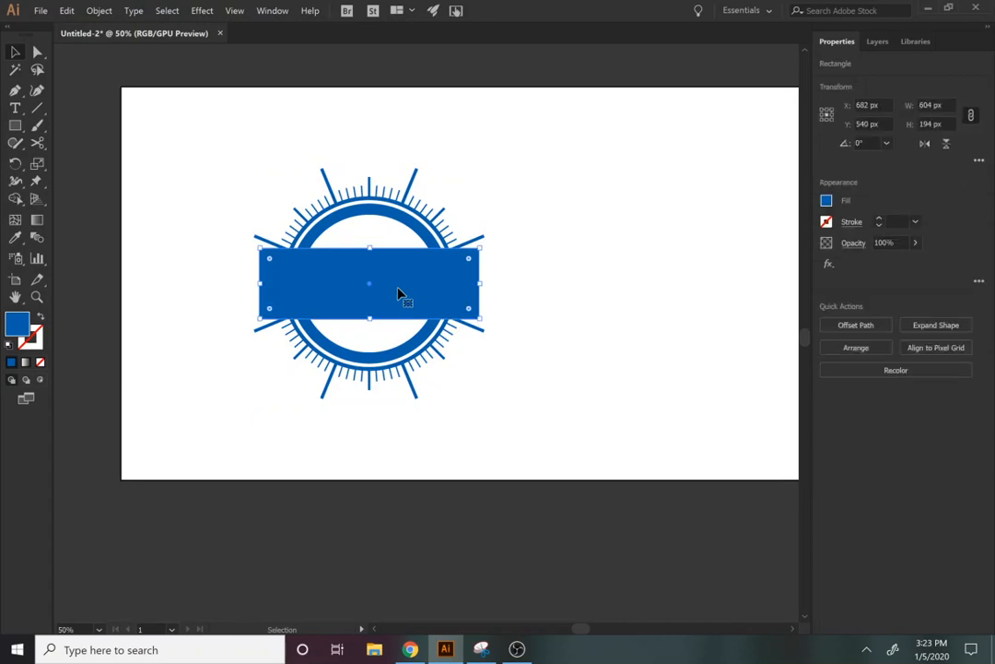
key("a")
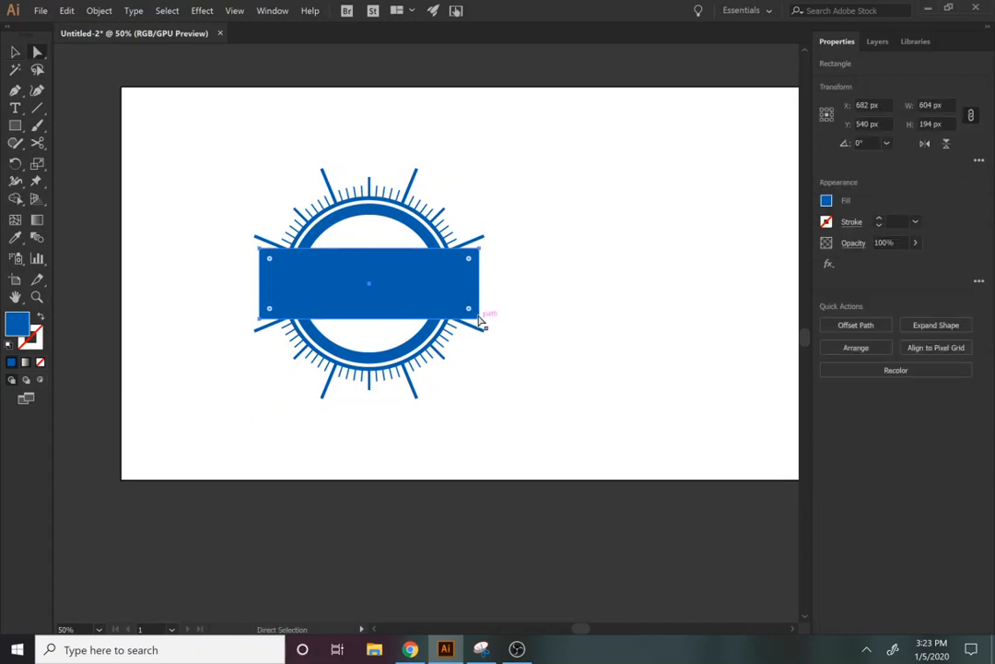
left_click(631, 344)
left_click(422, 287)
left_click(628, 329)
left_click(434, 292)
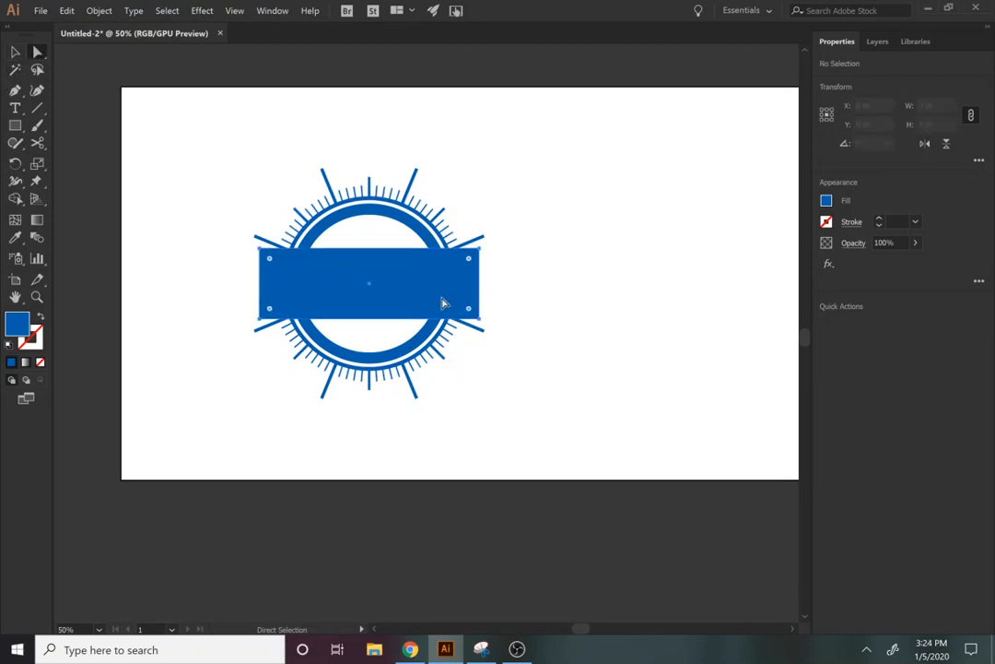
left_click(479, 318)
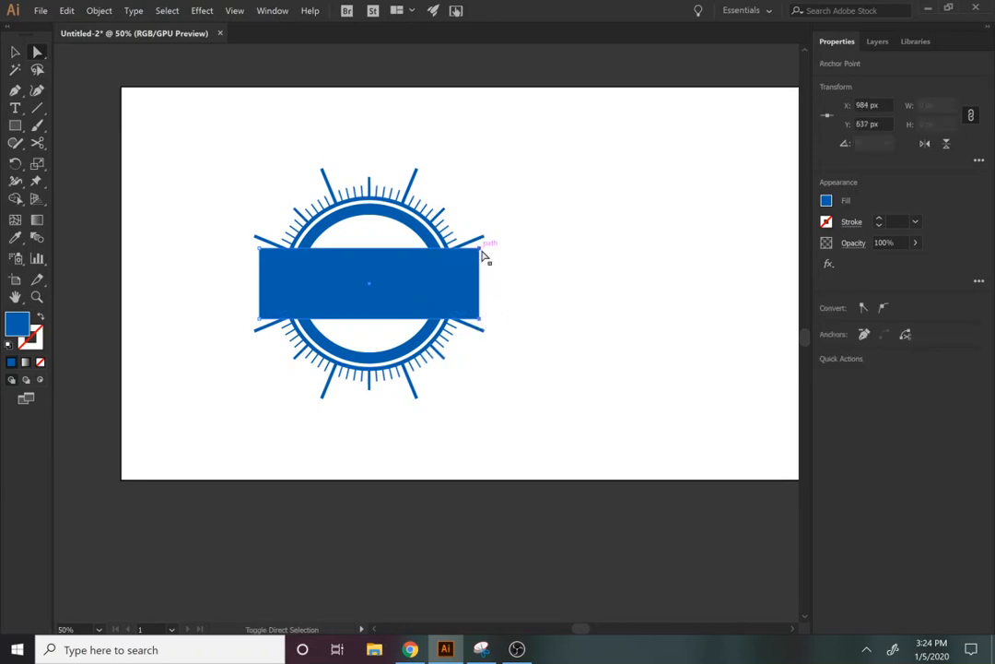
left_click(481, 251, "shift")
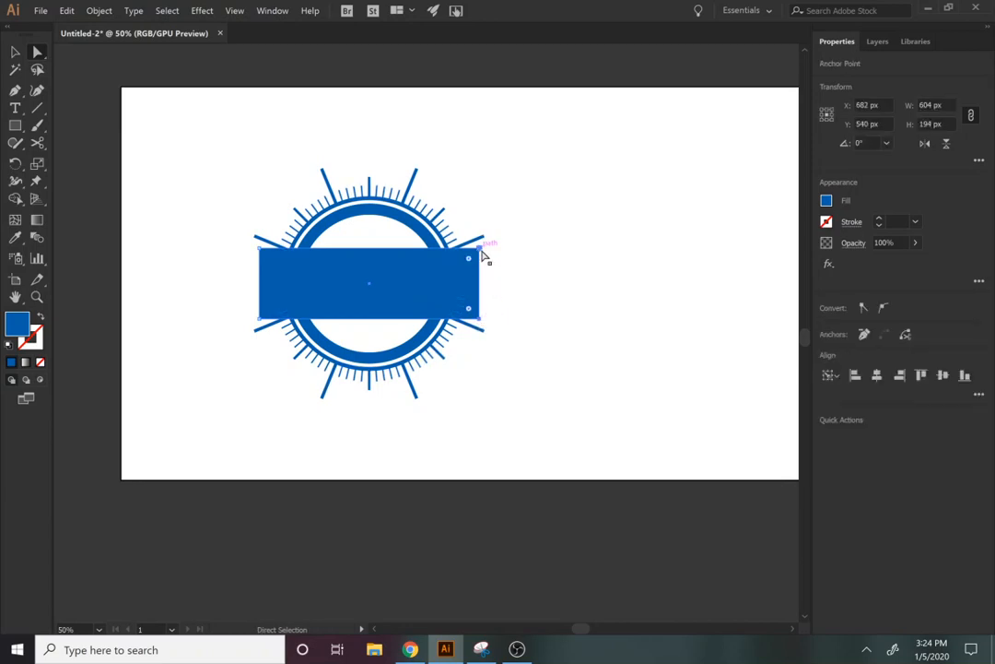
key("Up")
key("Up")
key("Up")
key("Up")
key("Up")
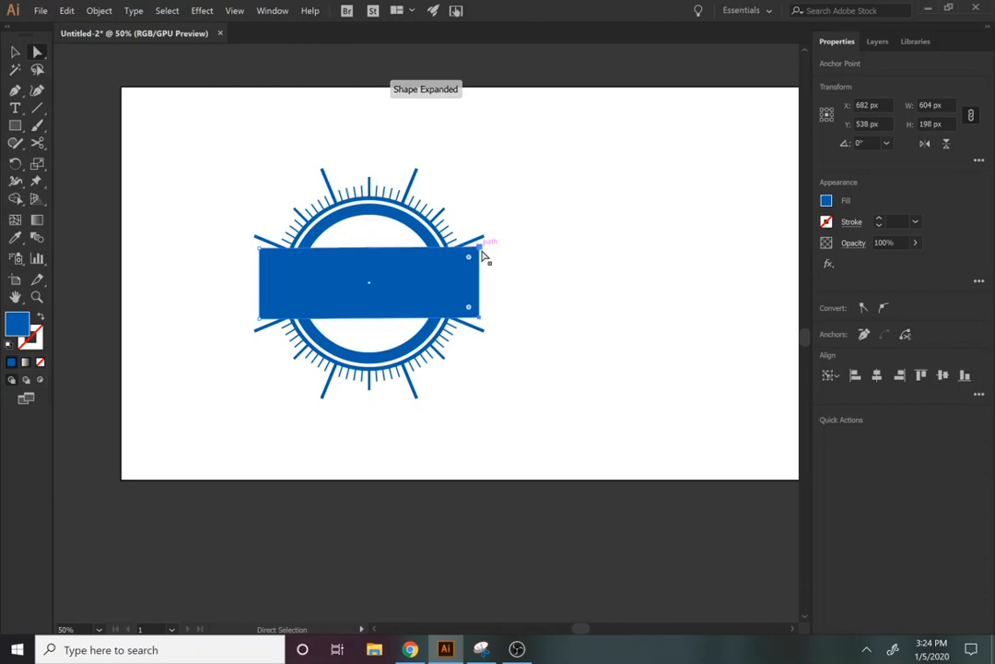
key("Up")
key("Up")
key("Up")
key("Up")
key("Up")
key("Up")
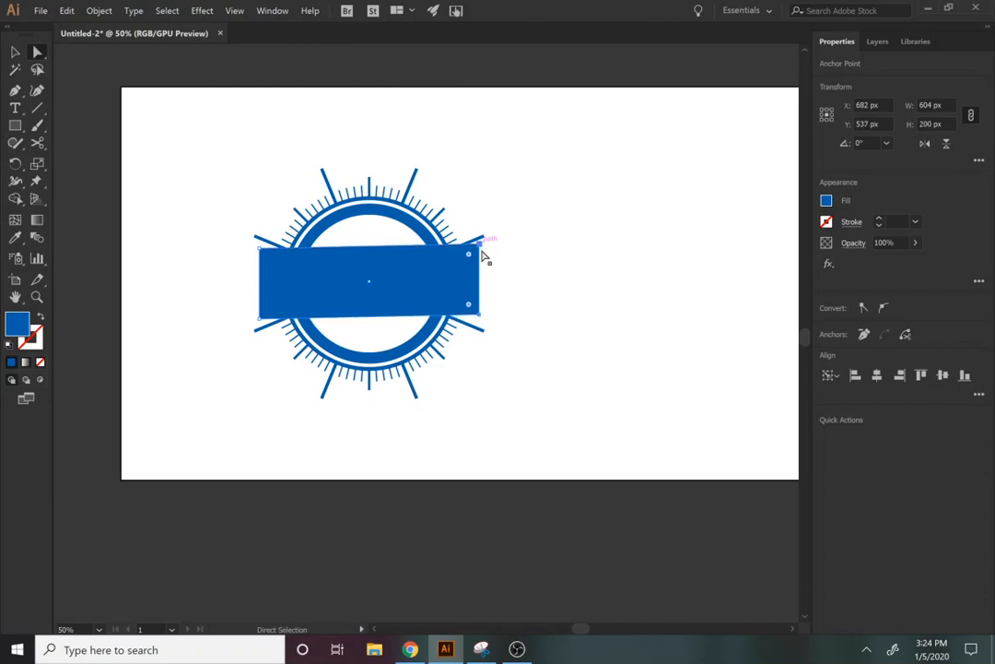
key("shift+Up")
key("shift+Up")
key("shift+Up")
key("shift+Up")
key("shift+Up")
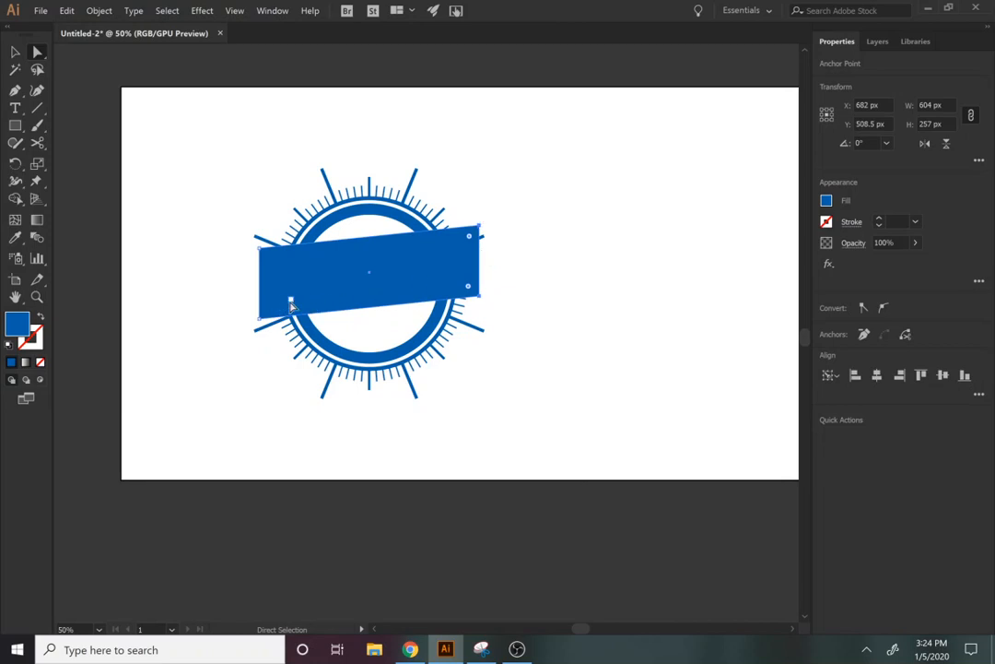
Lower the slanted shape's two left corner points together until the shape is 301 px high overall
left_click(260, 323)
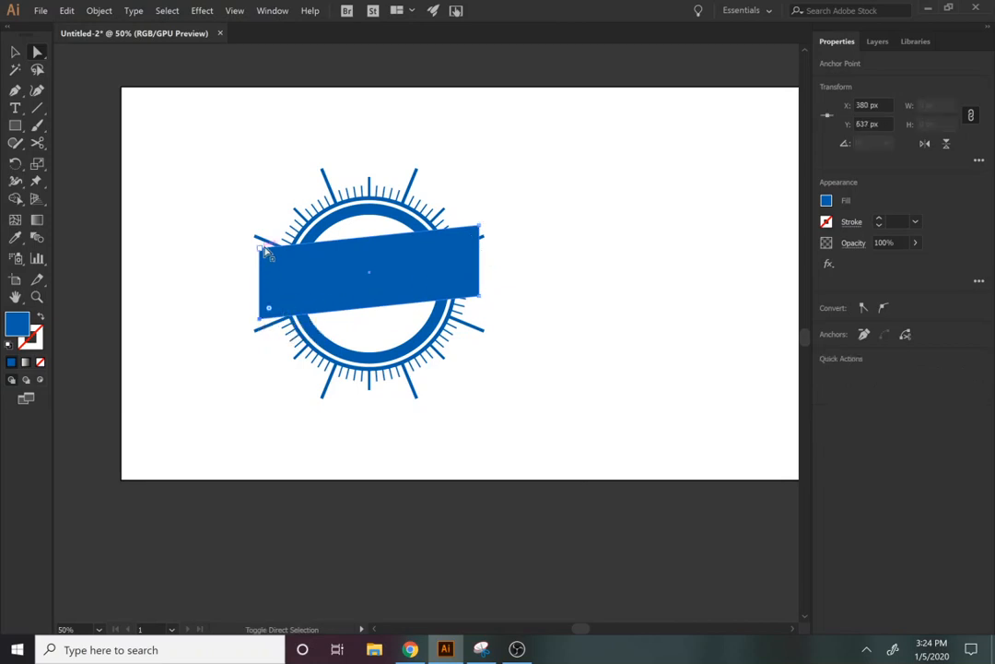
left_click(262, 251, "shift")
key("Down")
key("Down")
key("Down")
key("Down")
key("Down")
key("Down")
key("Down")
key("Down")
key("Down")
key("Down")
key("Down")
key("Down")
key("Down")
key("Down")
key("Down")
key("Down")
key("Down")
key("Down")
key("Down")
key("Down")
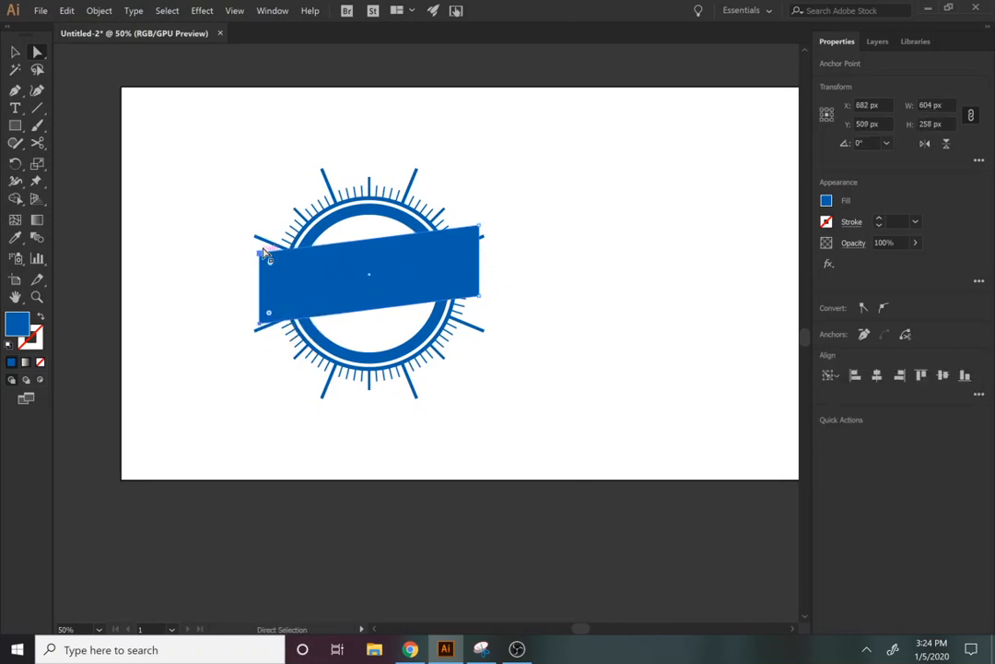
key("Down")
key("Down")
key("Down")
key("Down")
key("Down")
key("Down")
key("Down")
key("Down")
key("Down")
key("Down")
key("Down")
key("Down")
key("Down")
key("Down")
key("Down")
key("Down")
key("Down")
key("Down")
key("Down")
key("Down")
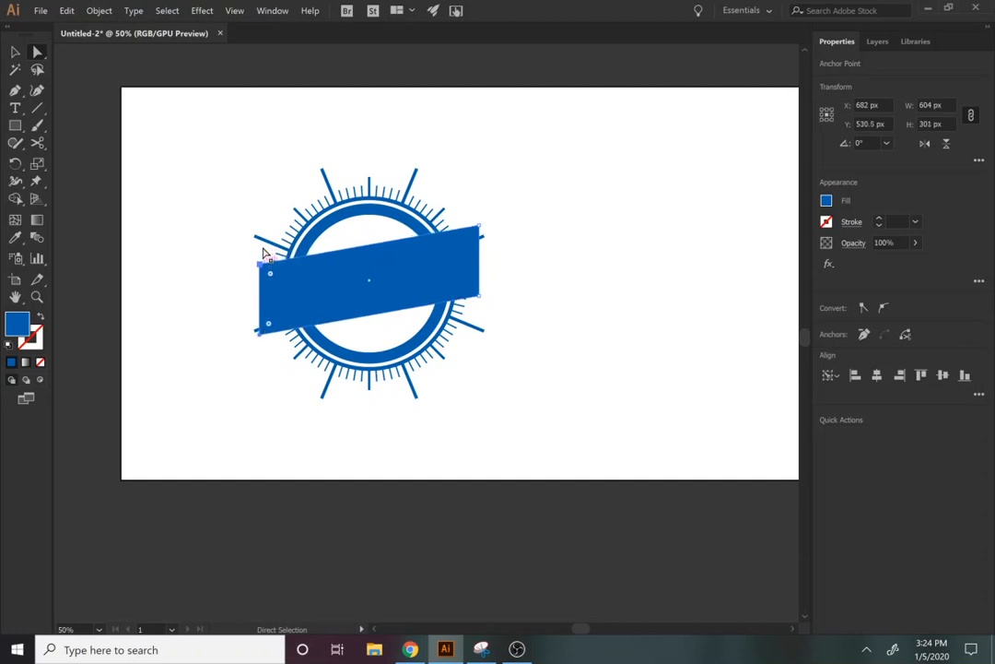
Select the whole slanted banner and fill it with the yellow-orange colour FFCF5F
left_click(378, 310)
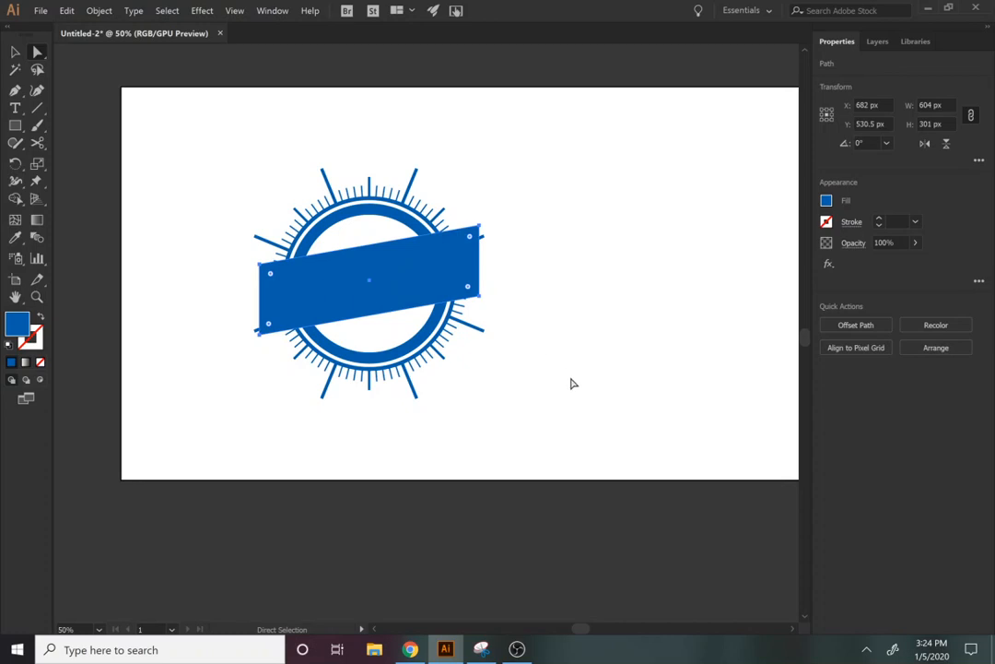
key("v")
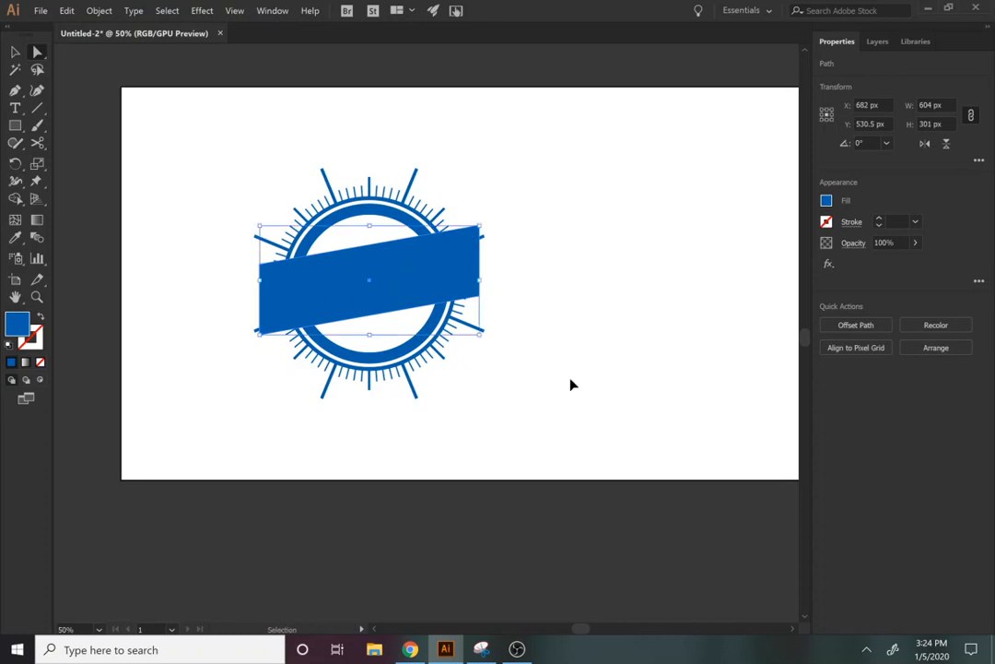
key("a")
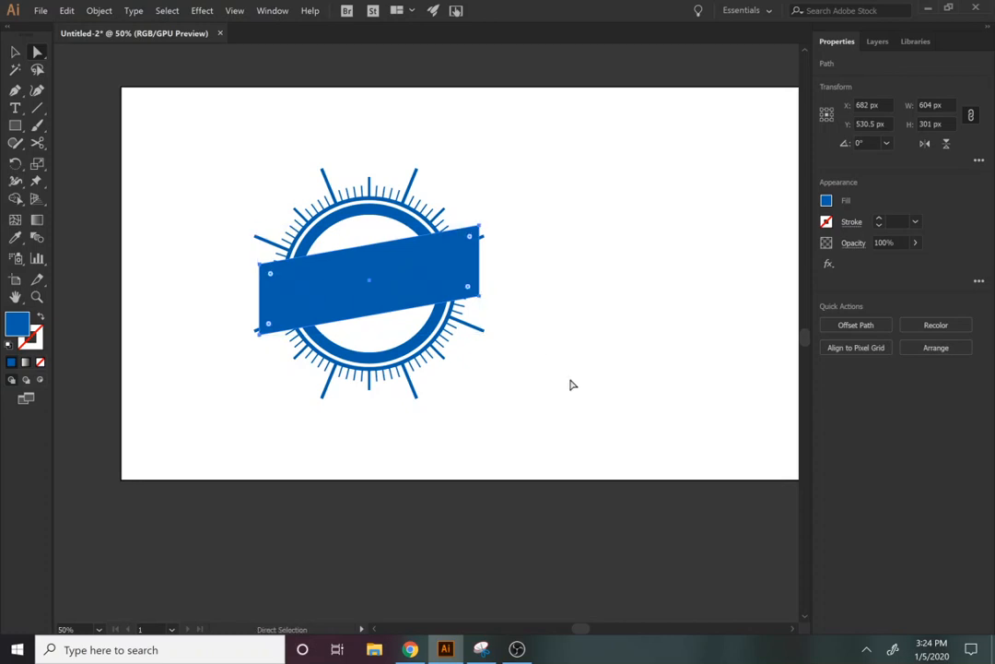
left_click(826, 202)
left_click(684, 348)
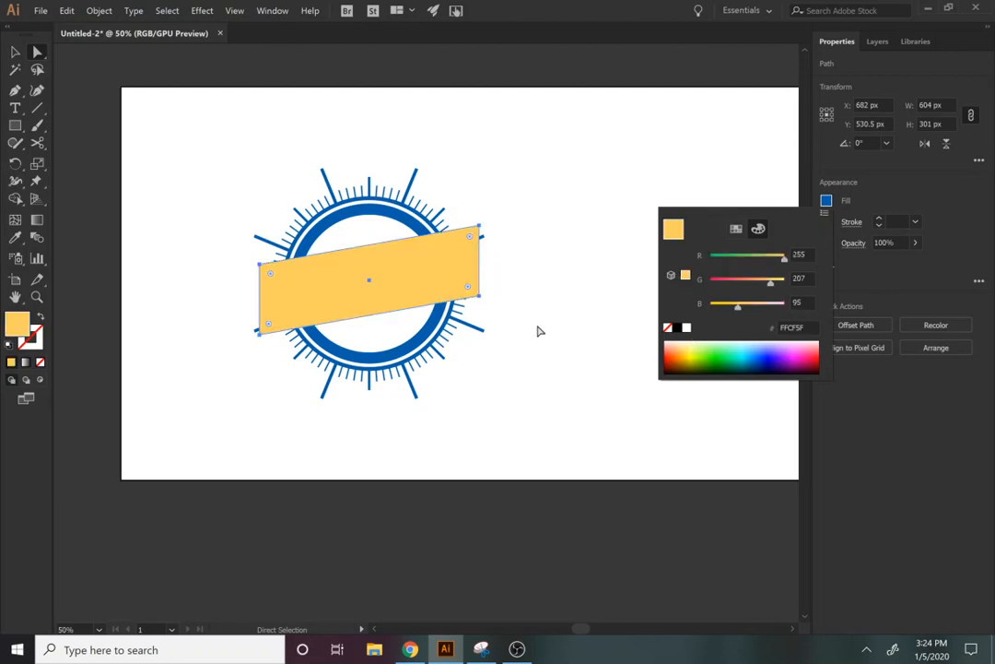
key("Escape")
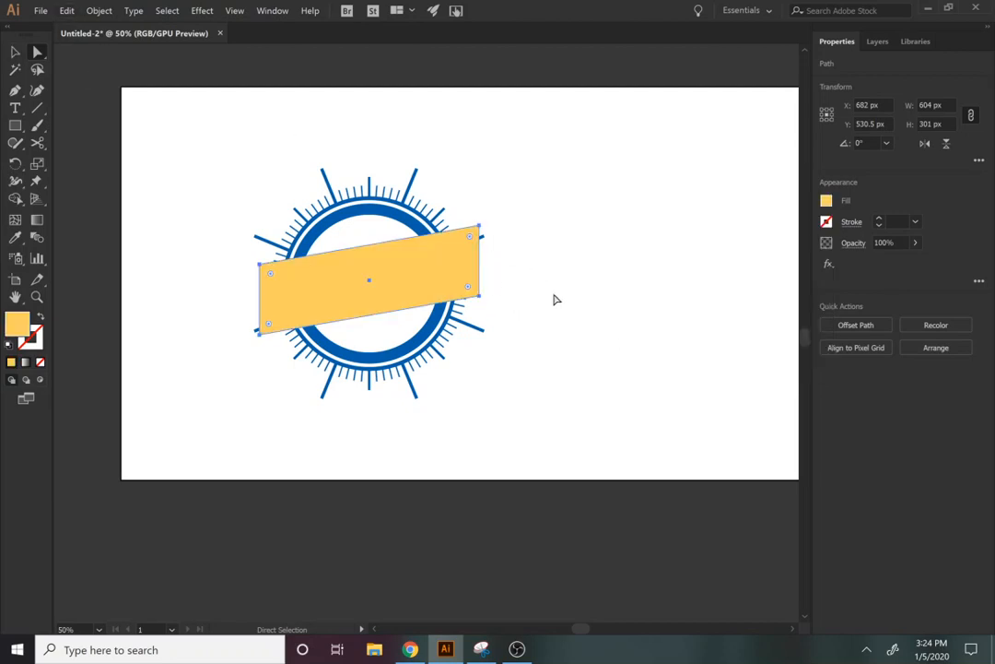
left_click(15, 52)
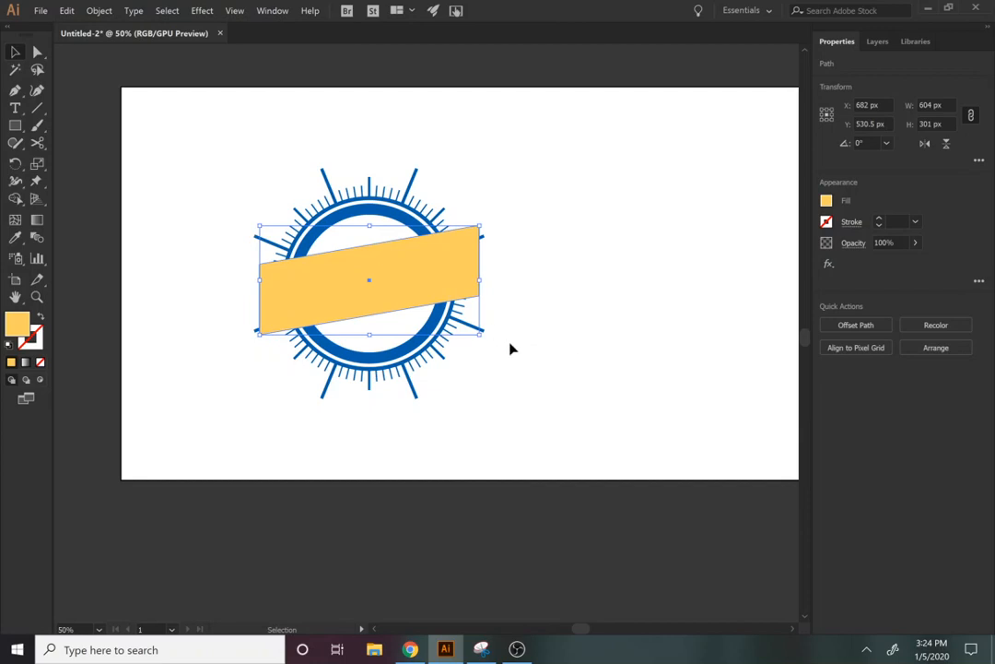
left_click_drag(480, 333, 491, 339)
key("a")
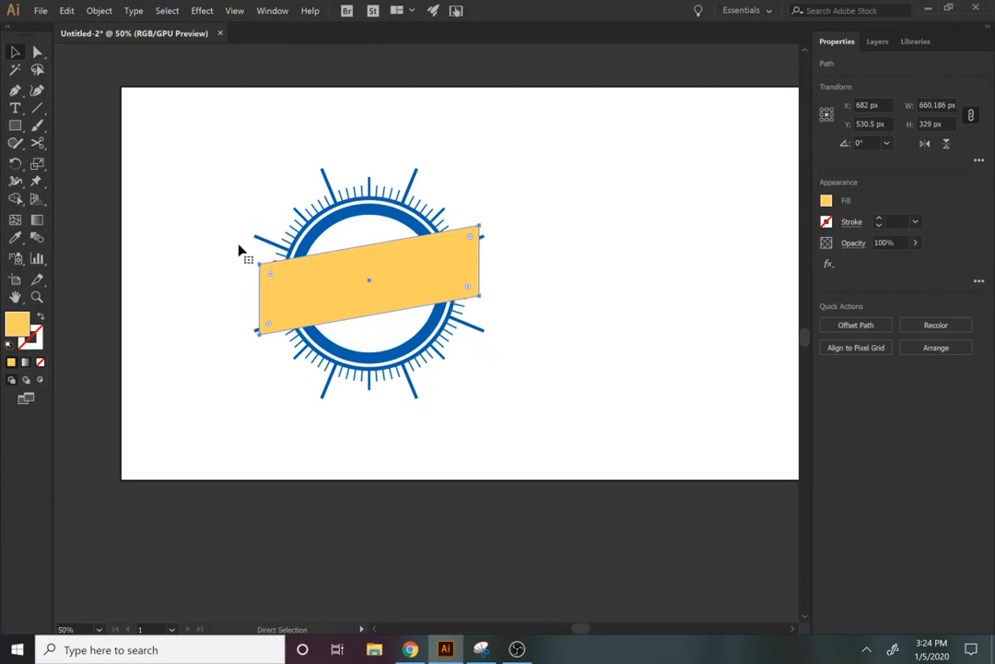
key("v")
Offset the slanted banner's path outward by 10 px with miter joins and a miter limit of 4
left_click(101, 10)
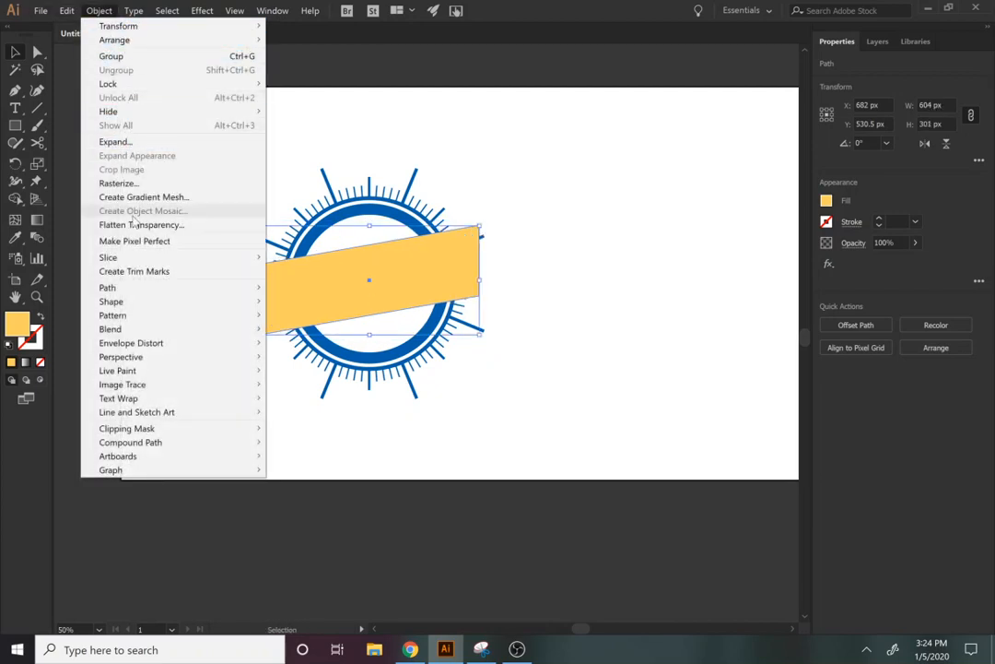
mouse_move(154, 288)
left_click(306, 330)
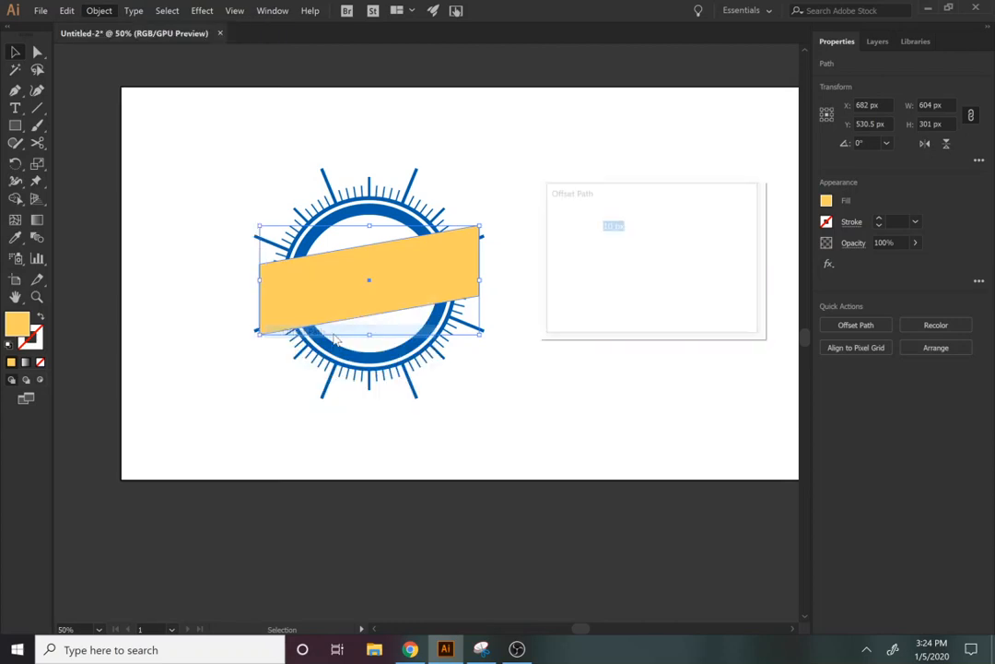
left_click(573, 304)
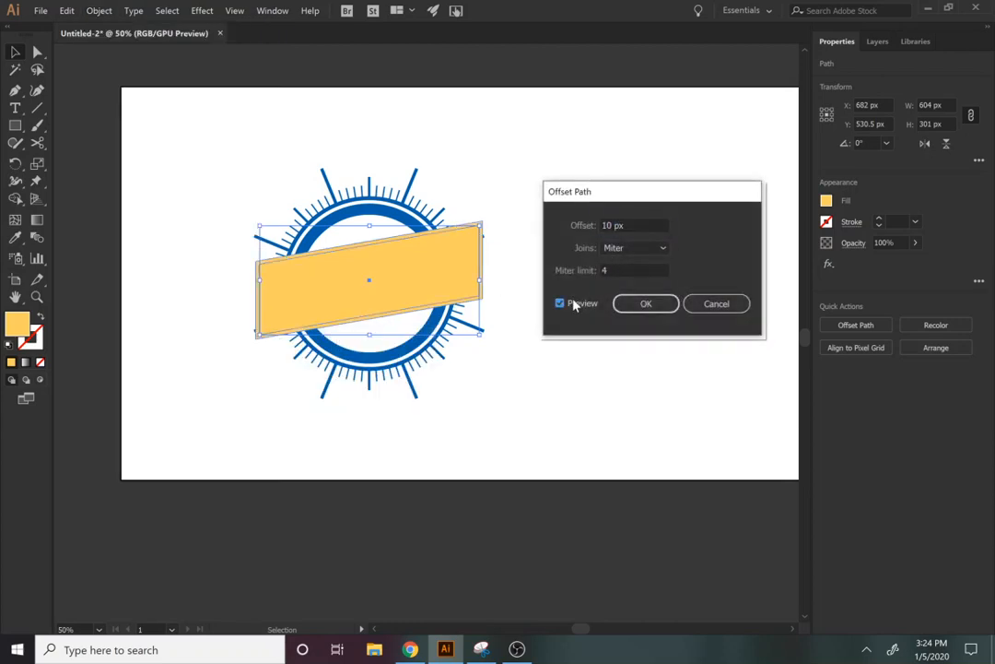
left_click(639, 305)
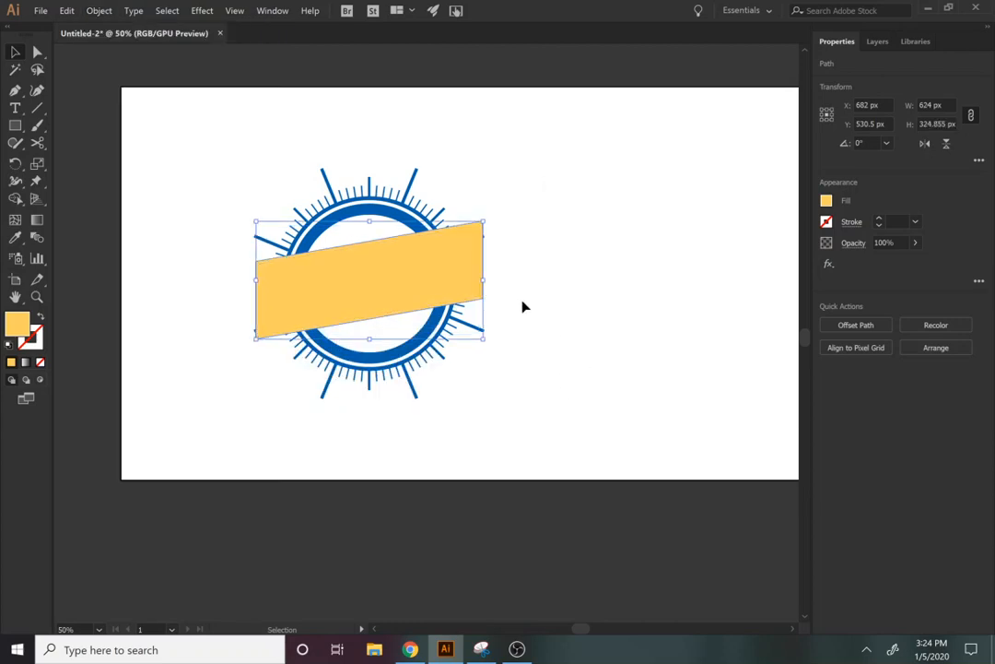
Select the thick inner ring together with the enlarged banner copy and subtract the copy from the ring with Minus Front
key("z")
left_click(474, 316)
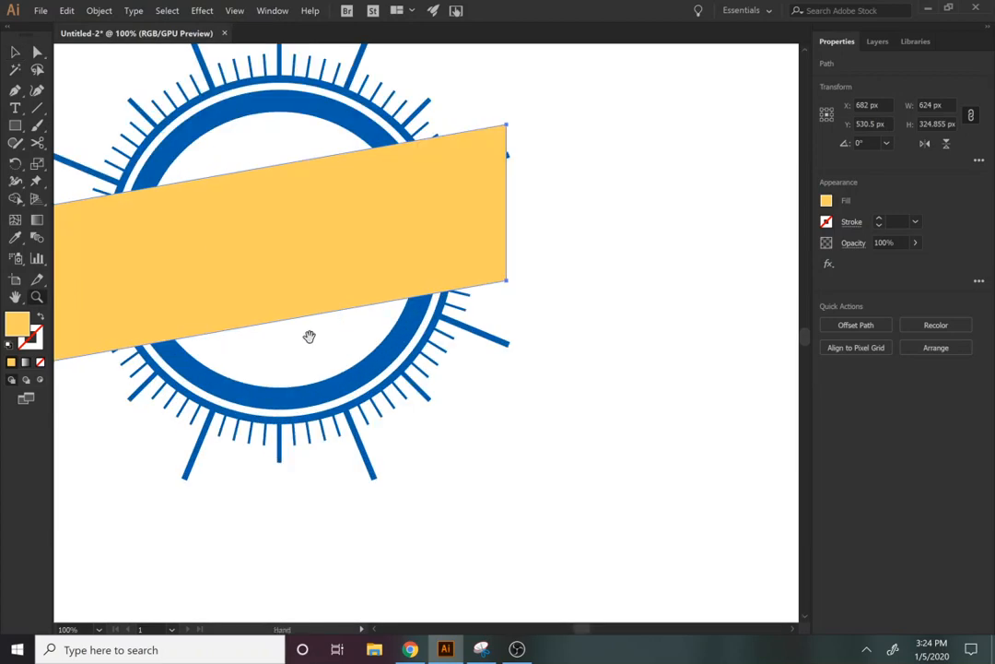
left_click_drag(309, 338, 556, 364)
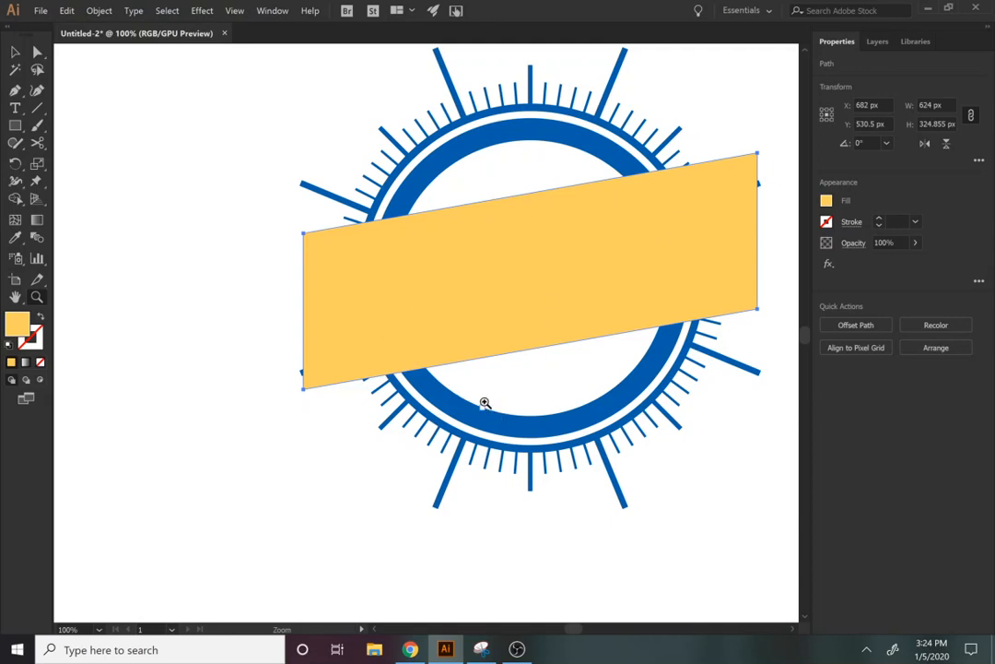
key("v")
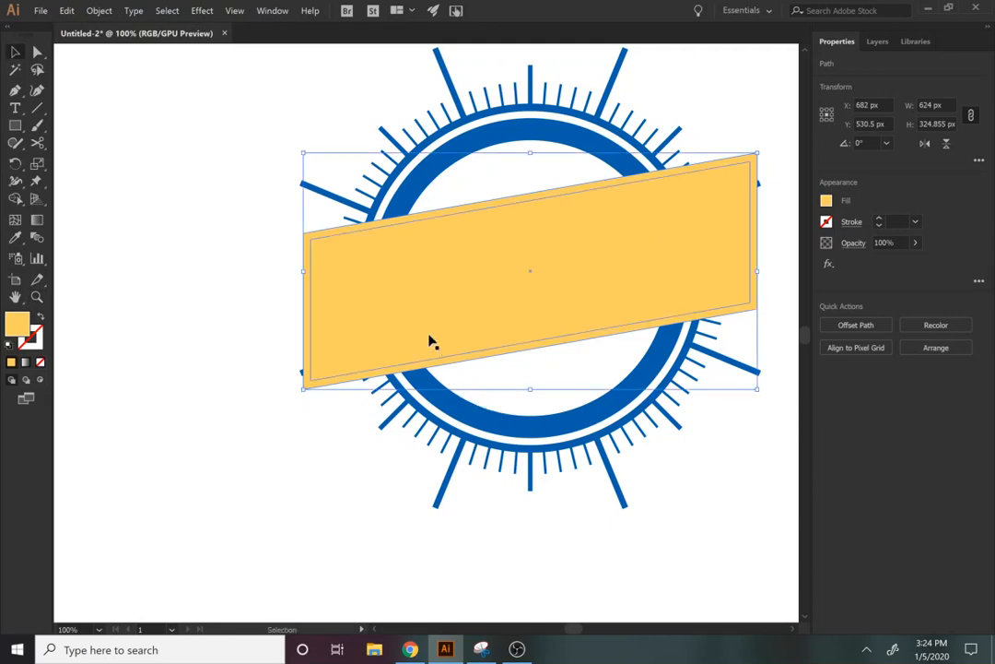
left_click(37, 51)
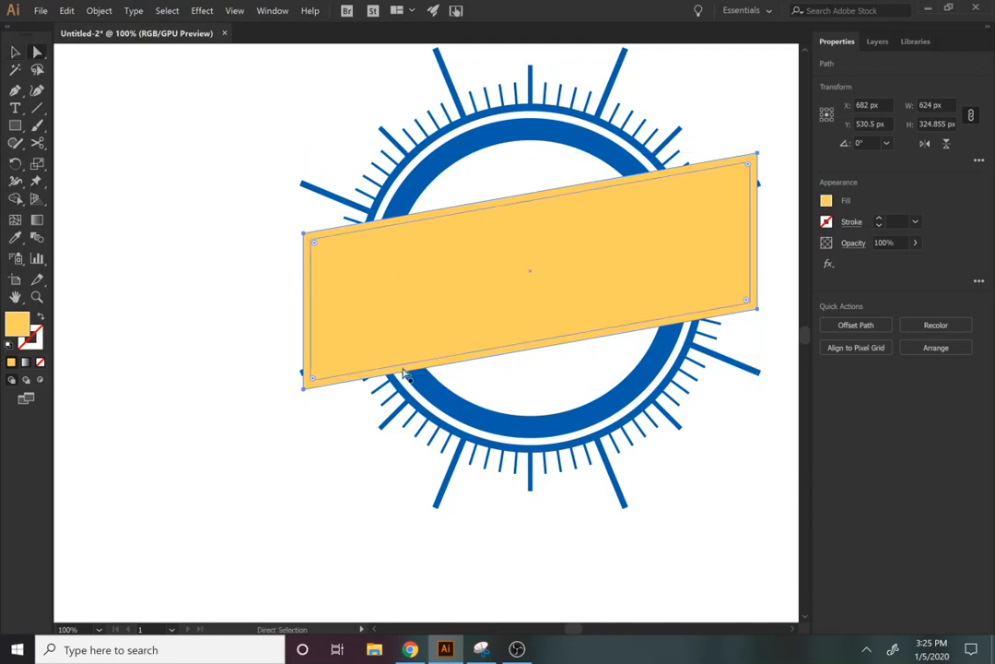
left_click(435, 401)
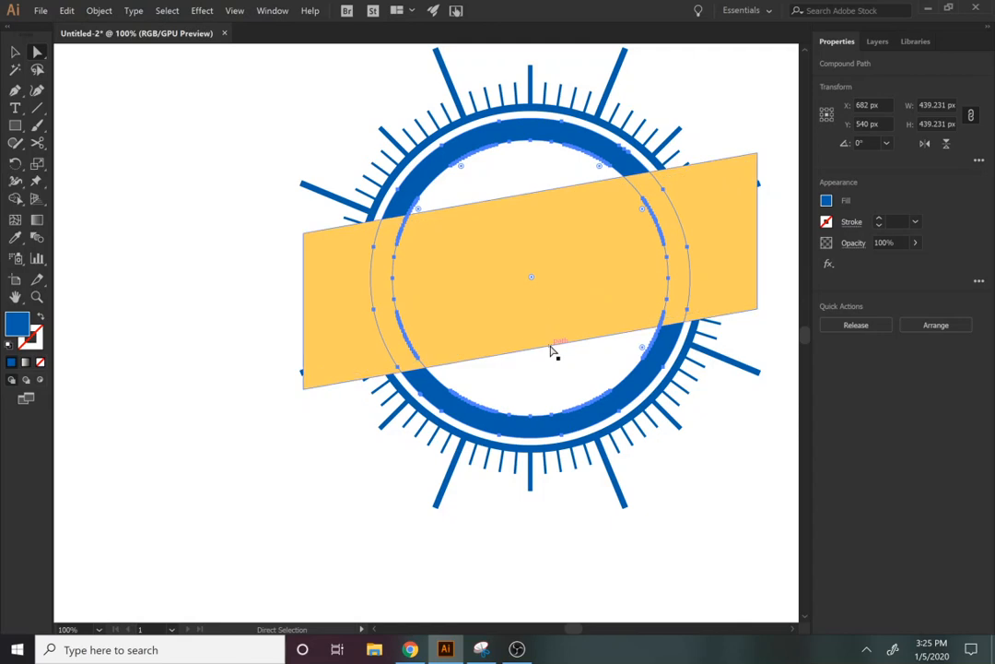
key("v")
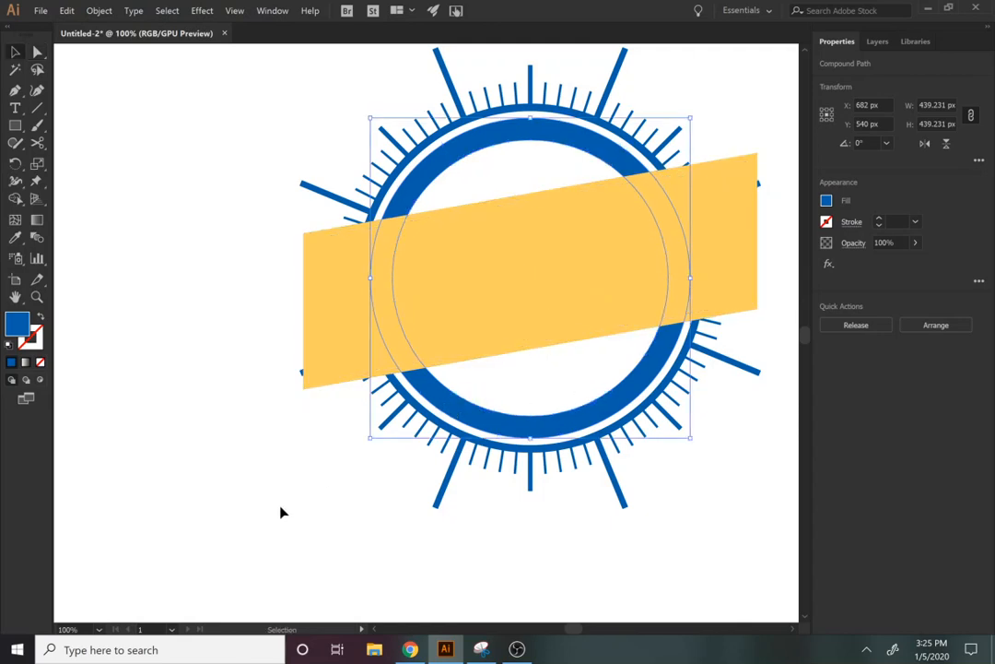
left_click(309, 394, "shift")
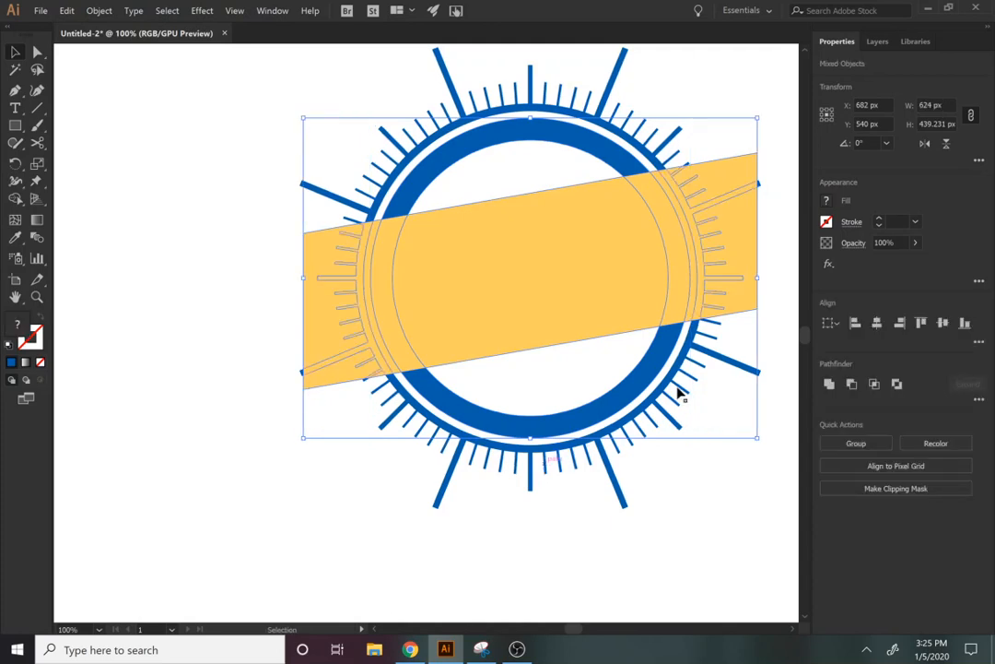
left_click(854, 394)
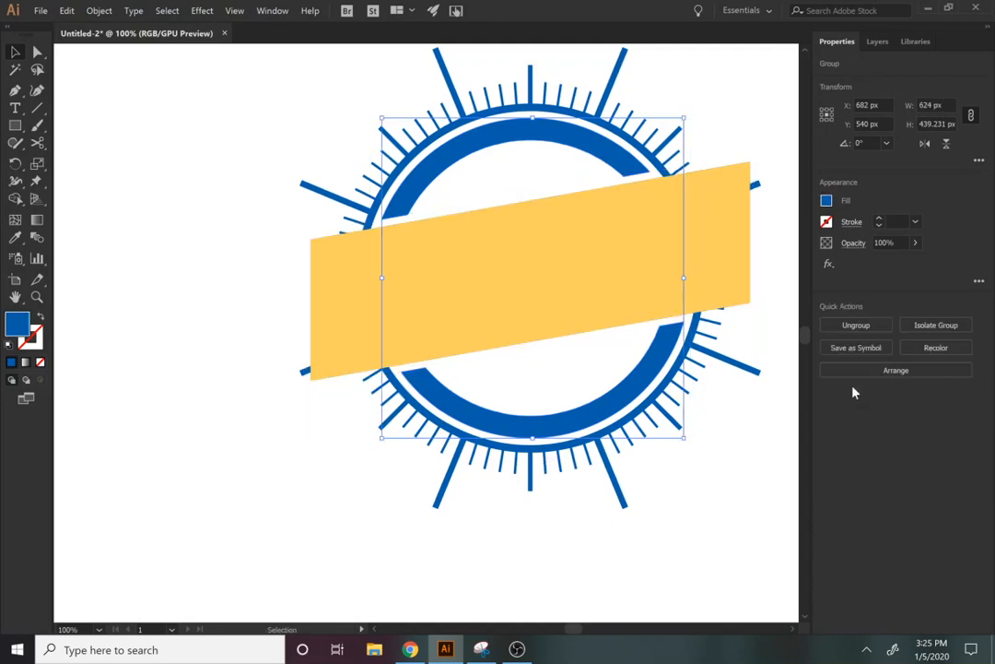
left_click(678, 524)
Create another 10 px outward offset copy of the remaining yellow-orange banner
left_click(595, 301)
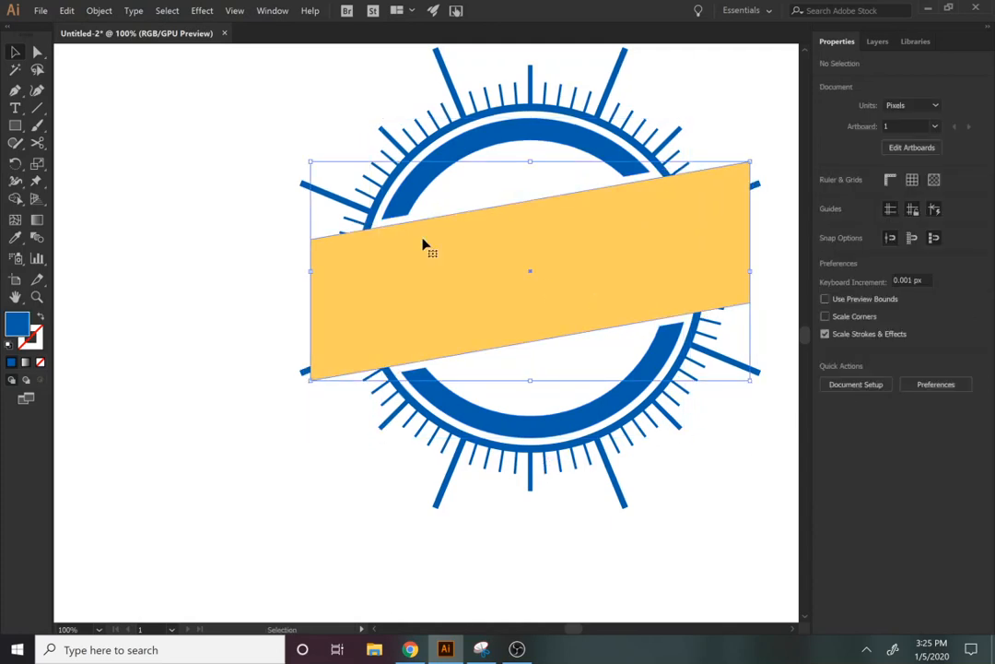
left_click(96, 12)
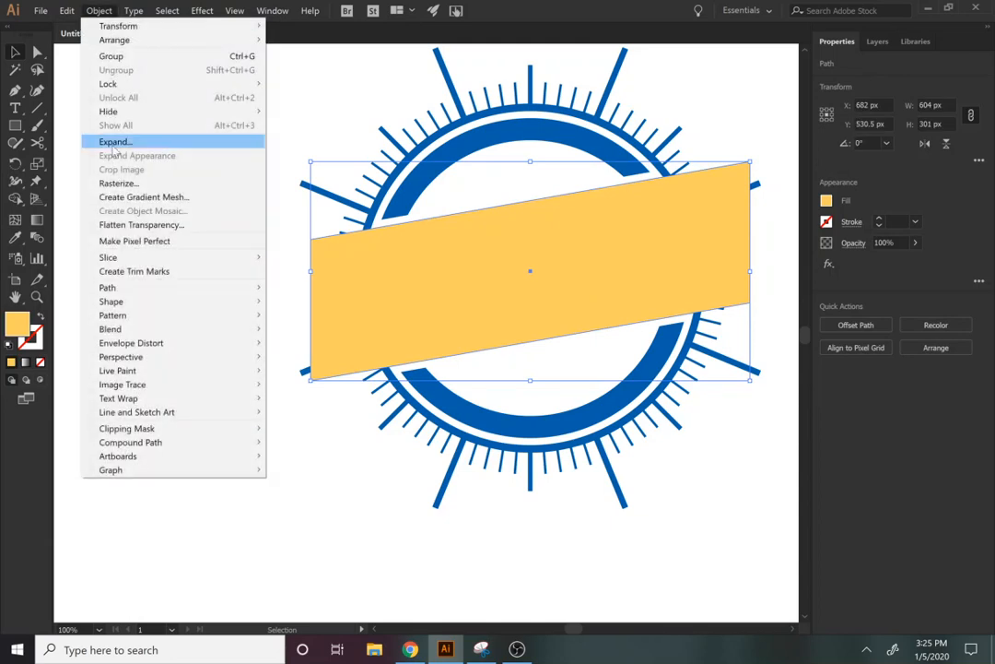
mouse_move(127, 287)
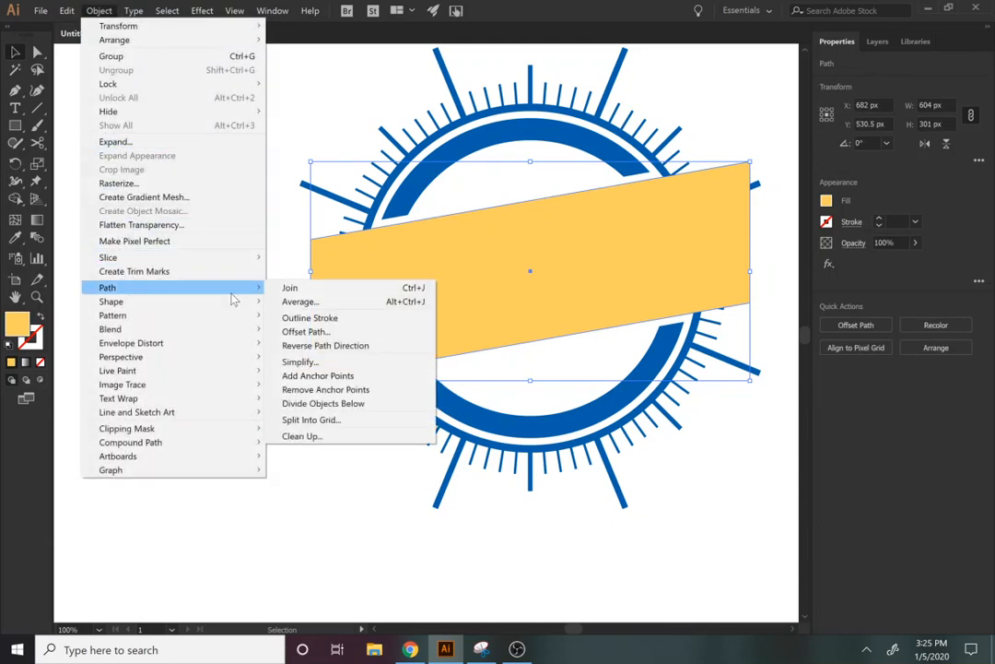
left_click(310, 335)
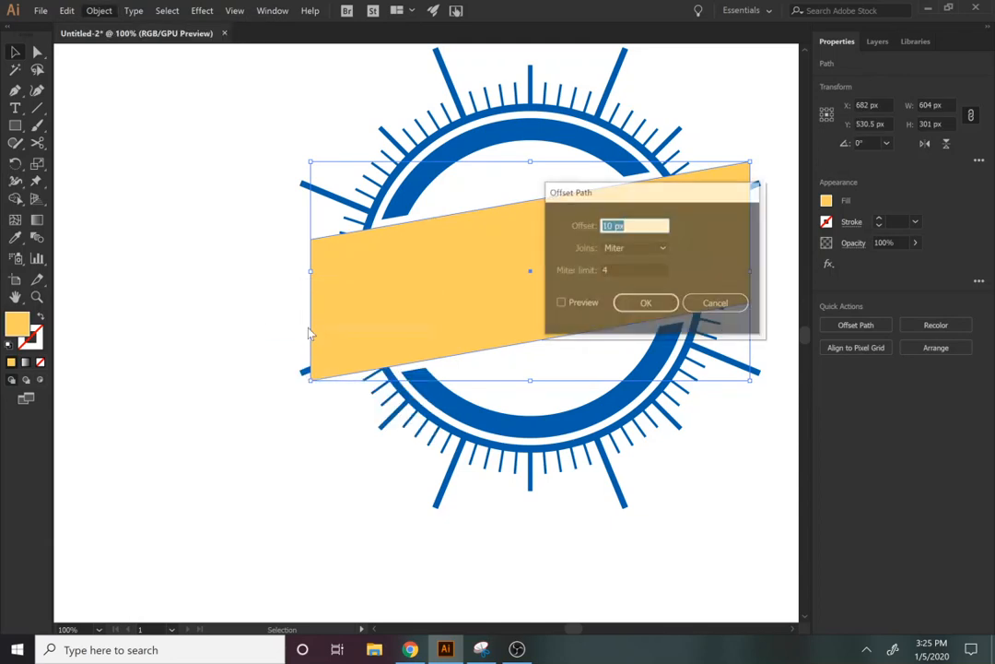
left_click(645, 304)
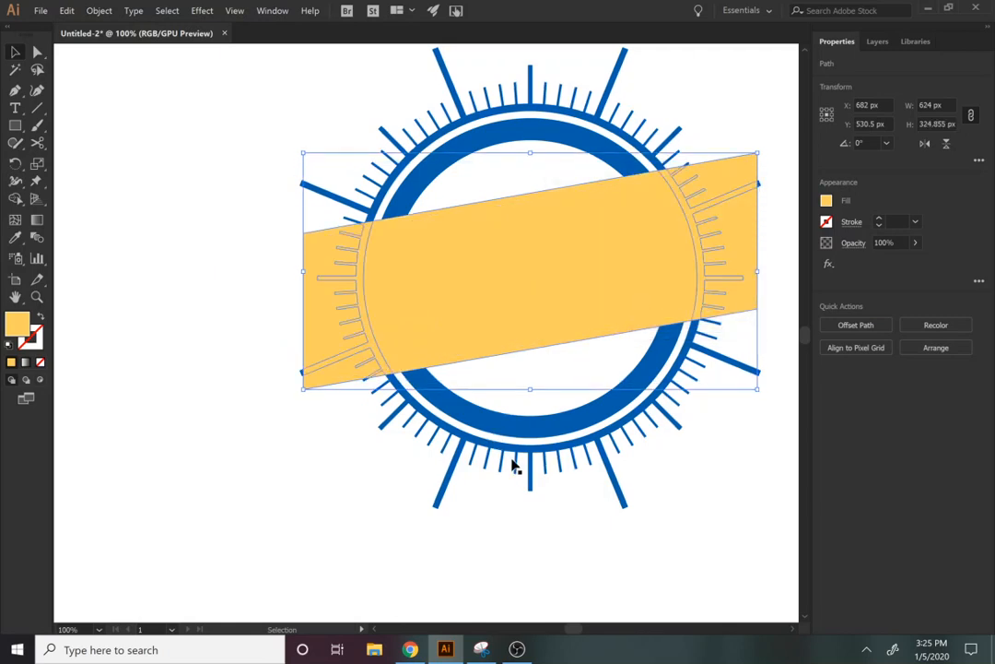
Use Minus Front to cut the new offset banner copy out of the thin outer ring with its spokes and ticks
key("a")
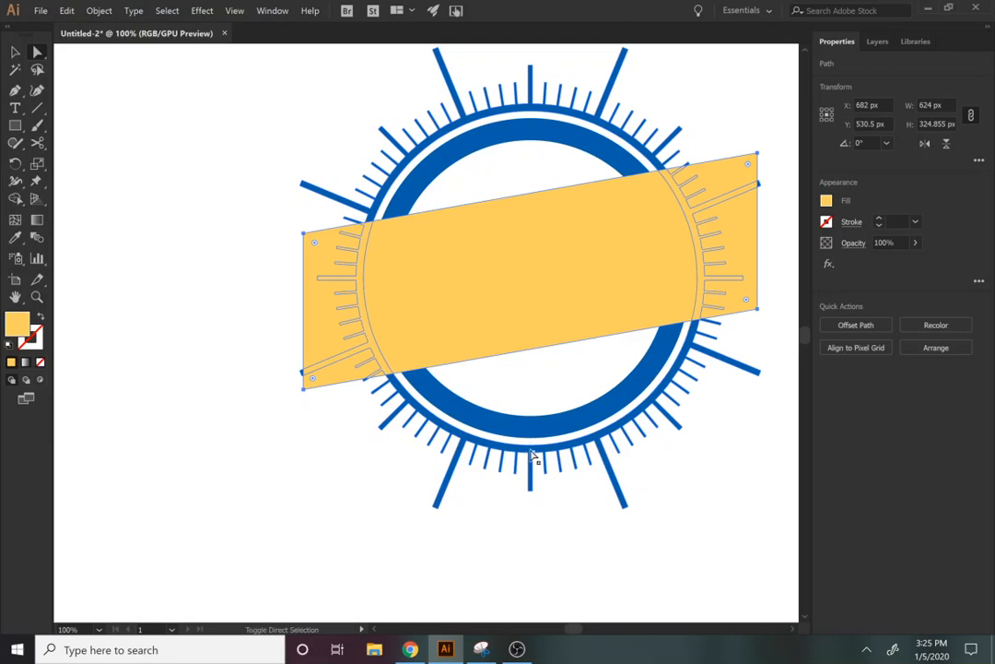
left_click(533, 456, "shift")
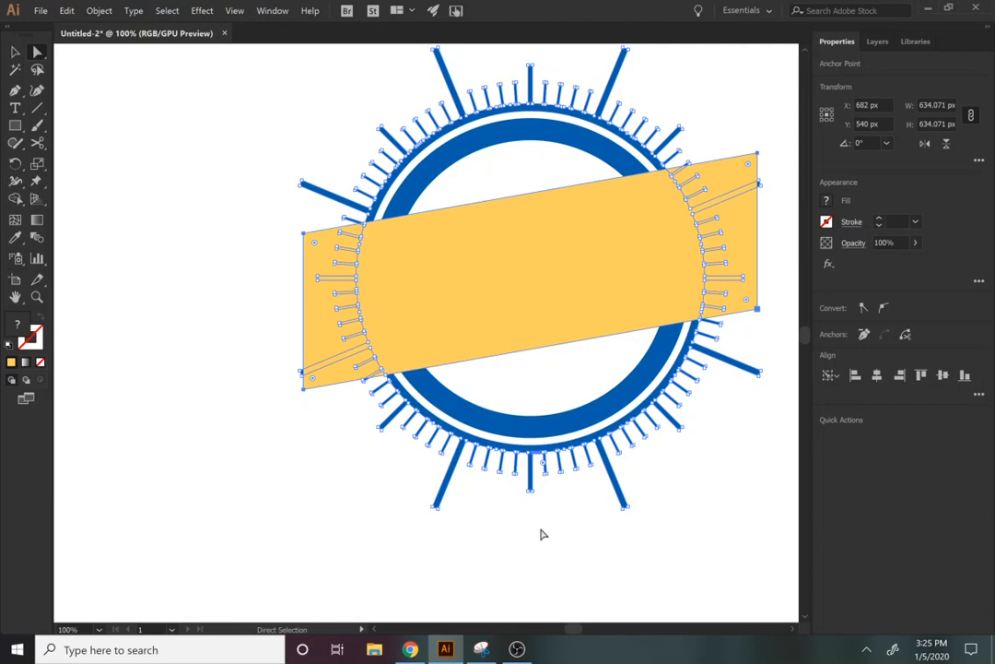
key("v")
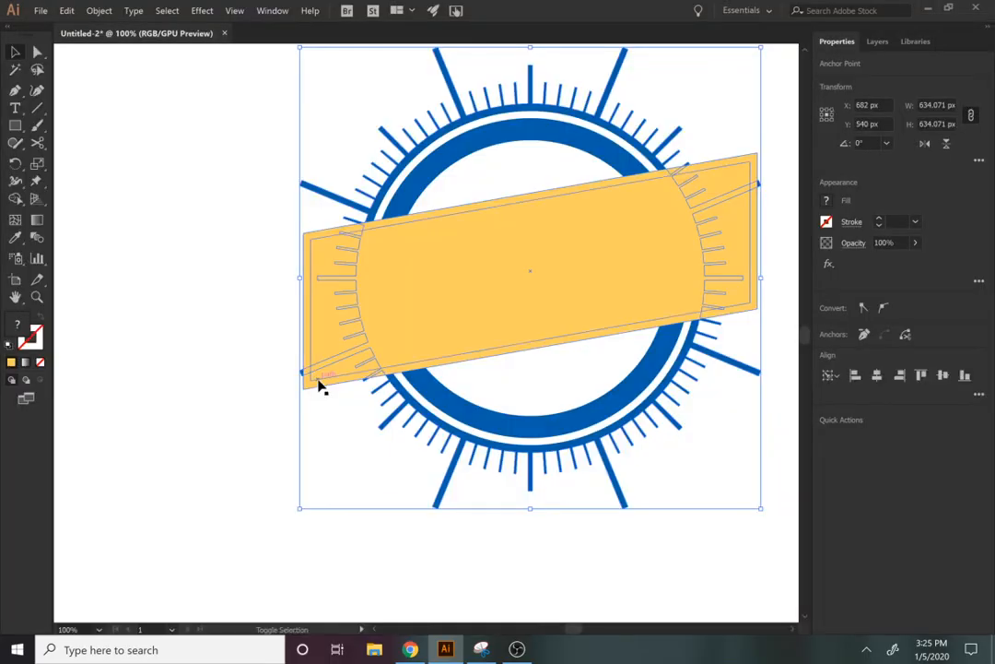
left_click(311, 388, "shift")
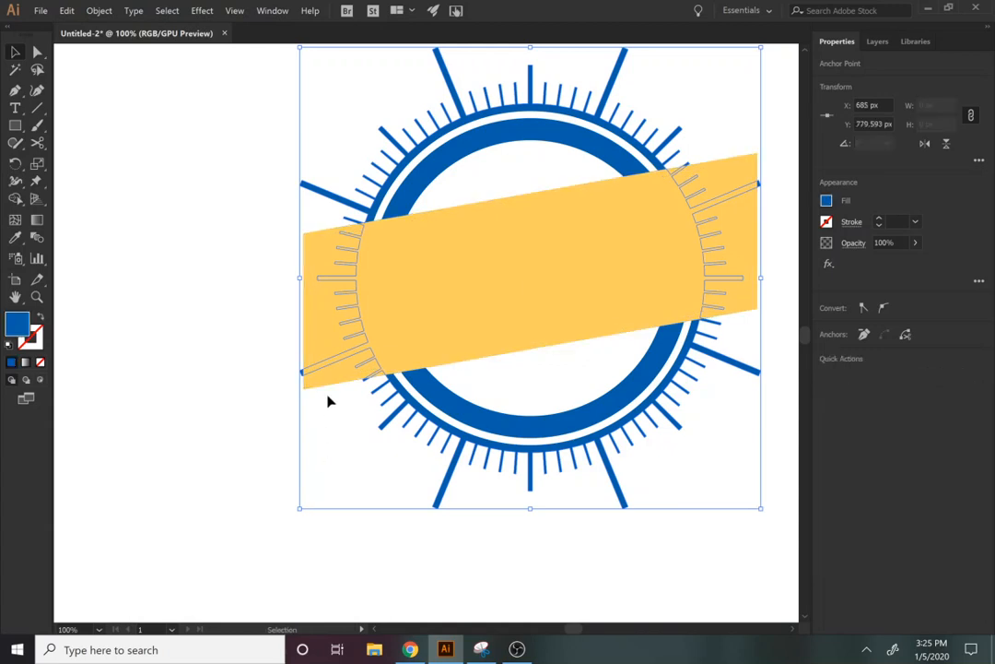
left_click(328, 387, "shift")
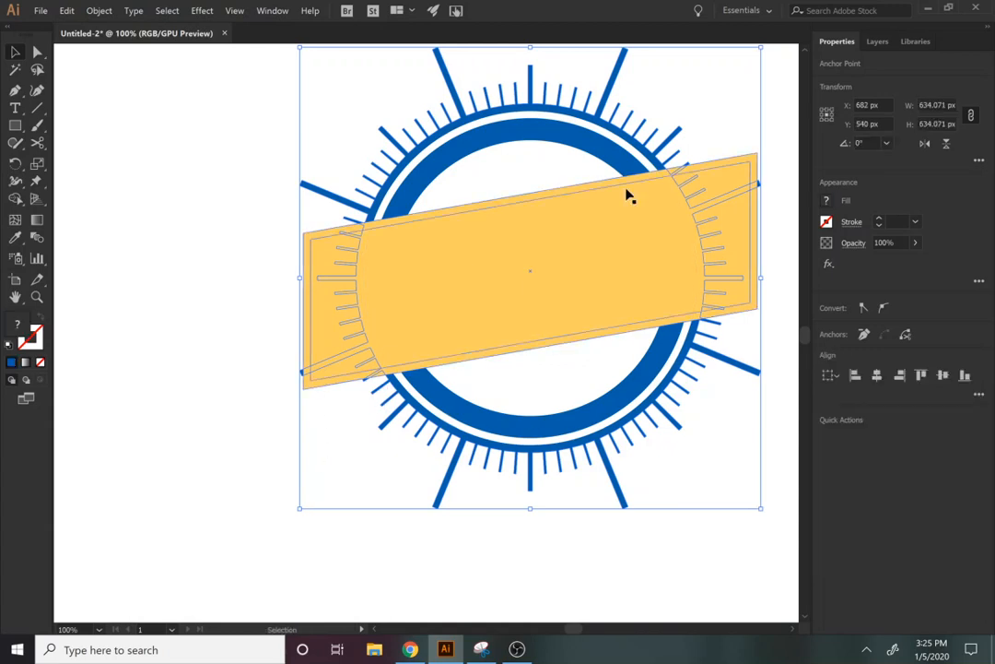
left_click(272, 10)
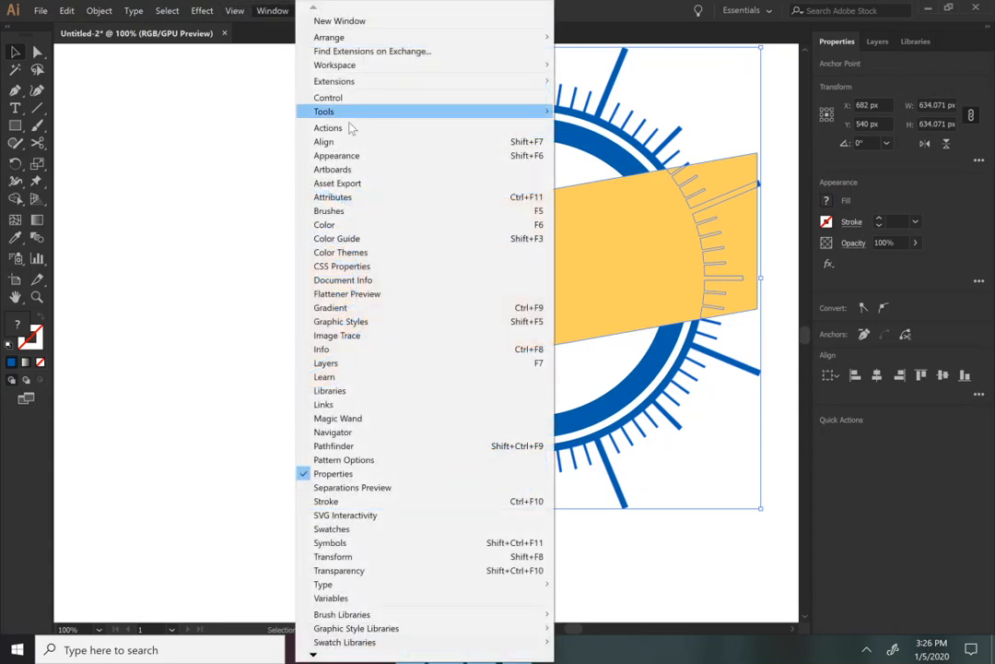
left_click(366, 446)
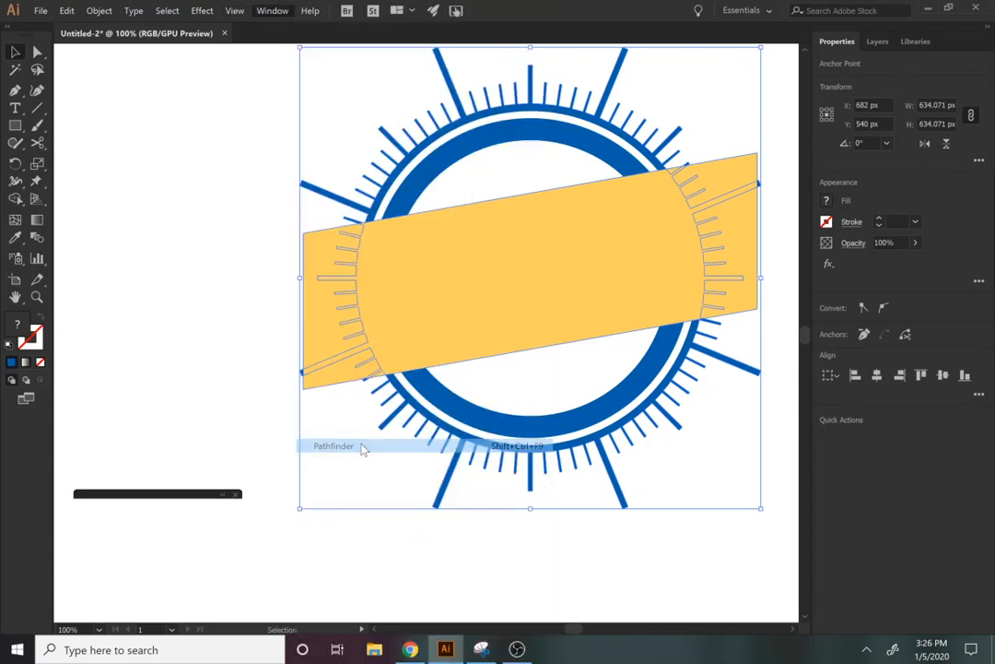
left_click(114, 547)
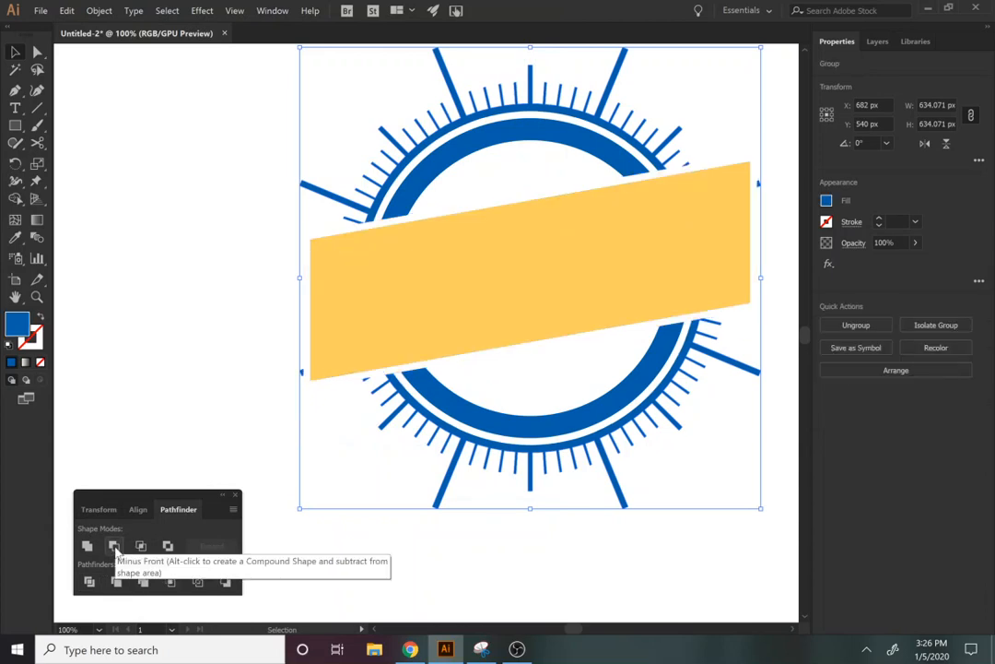
left_click(255, 504)
Delete the yellow-orange banner across the middle of the wheel
left_click(438, 289)
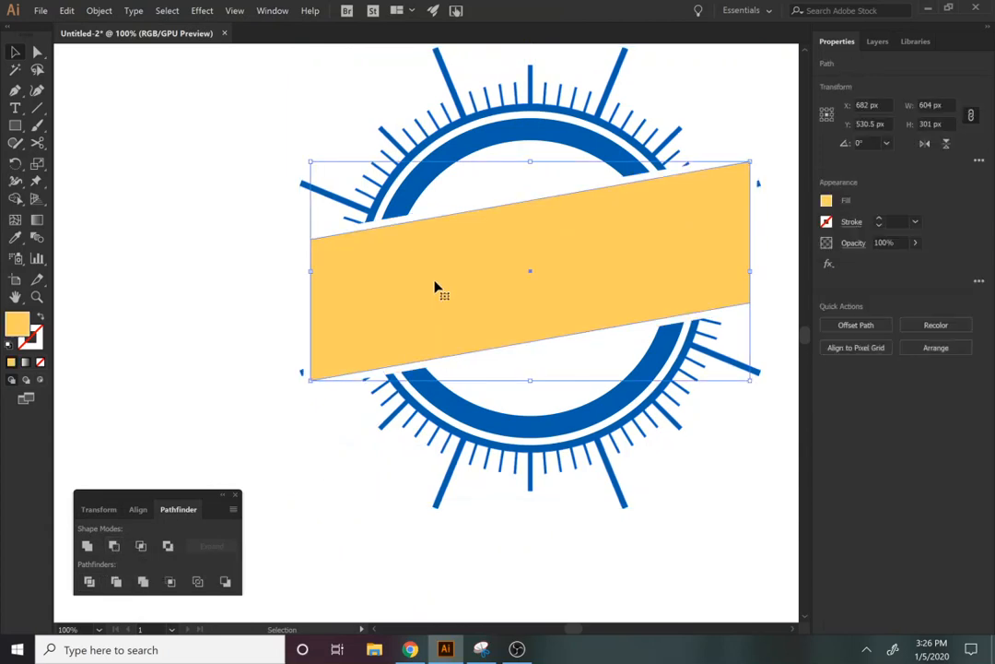
key("Delete")
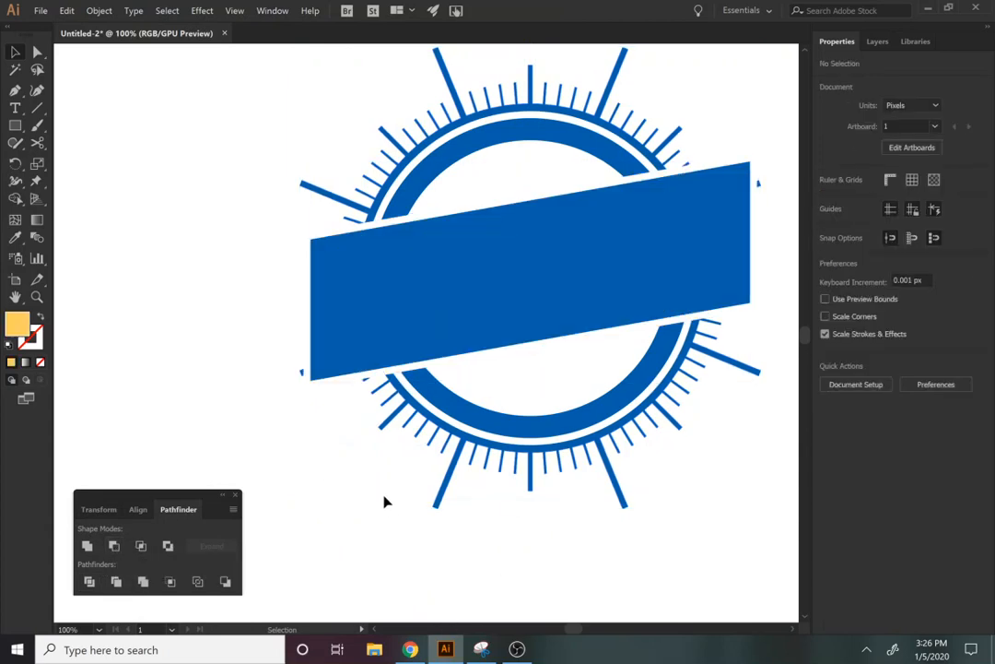
Delete the stray slivers beside the banner's left end and just beneath its lower-left edge
key("z")
left_click(368, 402, "alt")
left_click(368, 402, "alt")
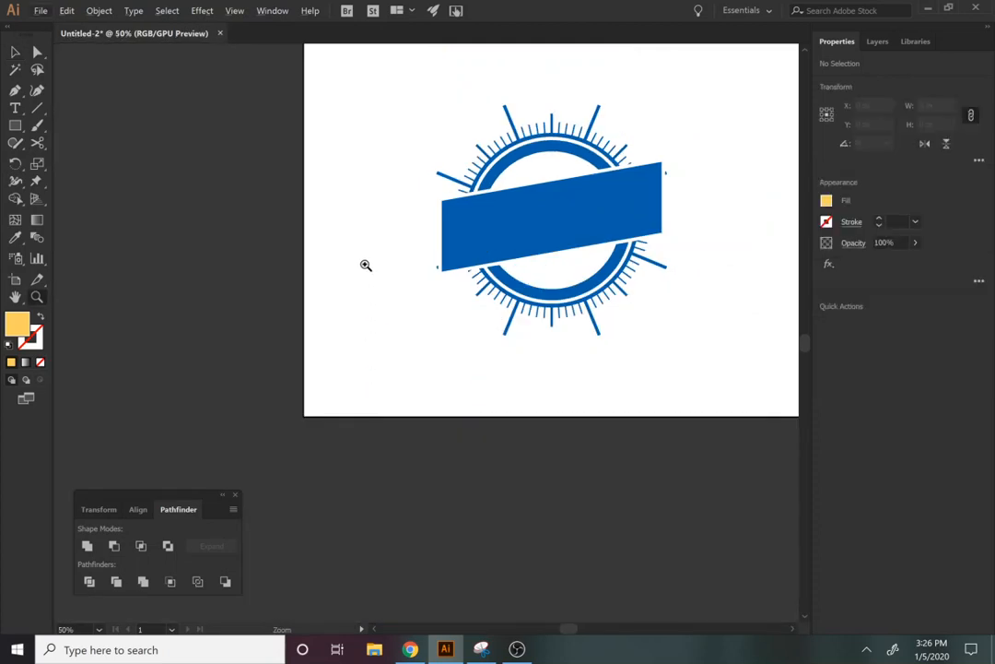
left_click_drag(366, 263, 291, 330)
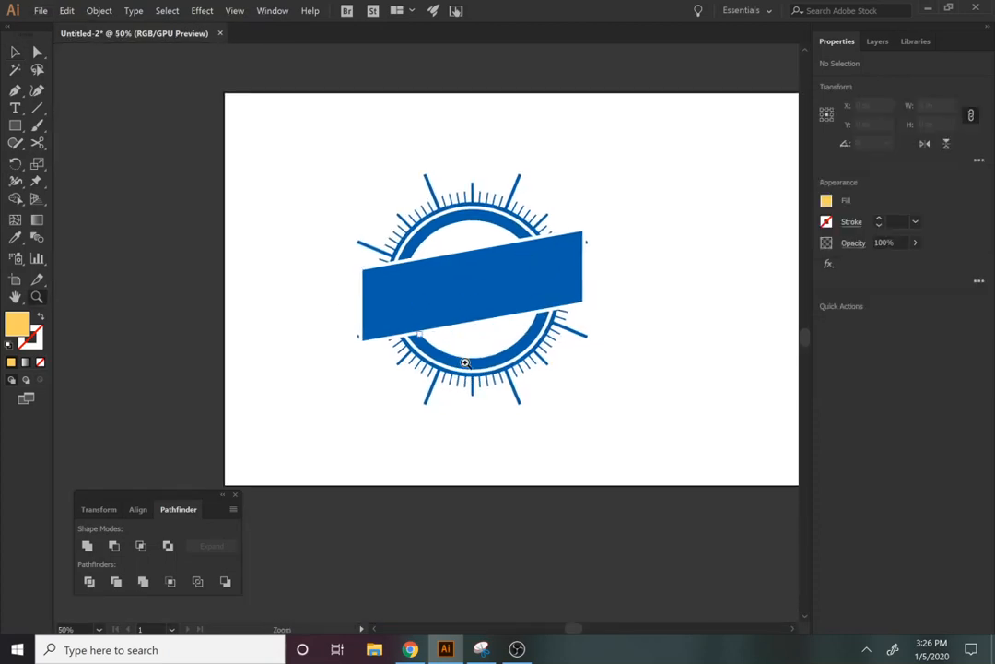
left_click(442, 317)
left_click(443, 318)
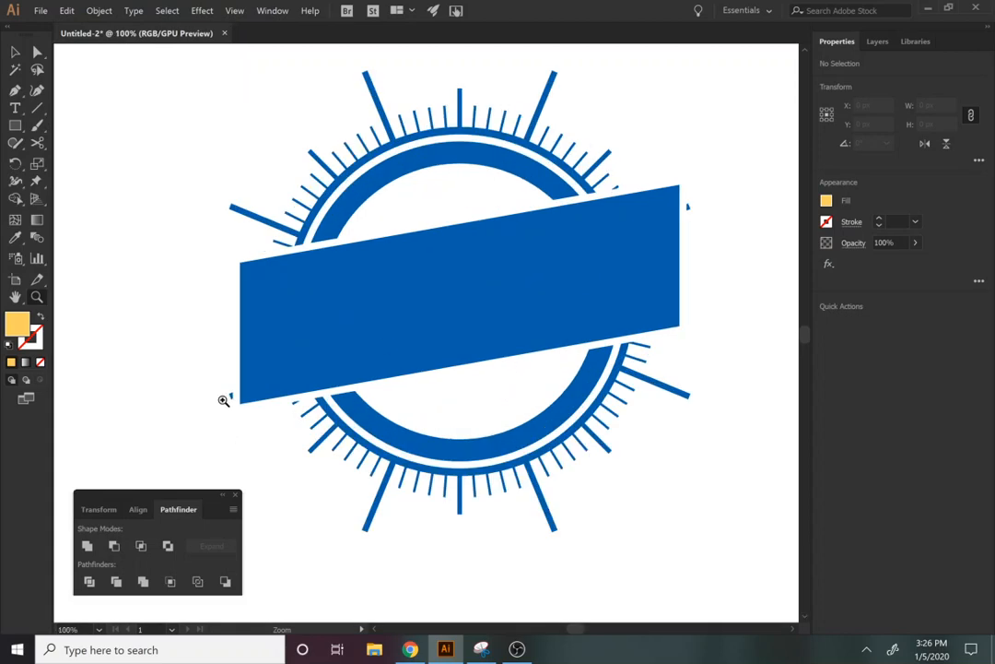
key("v")
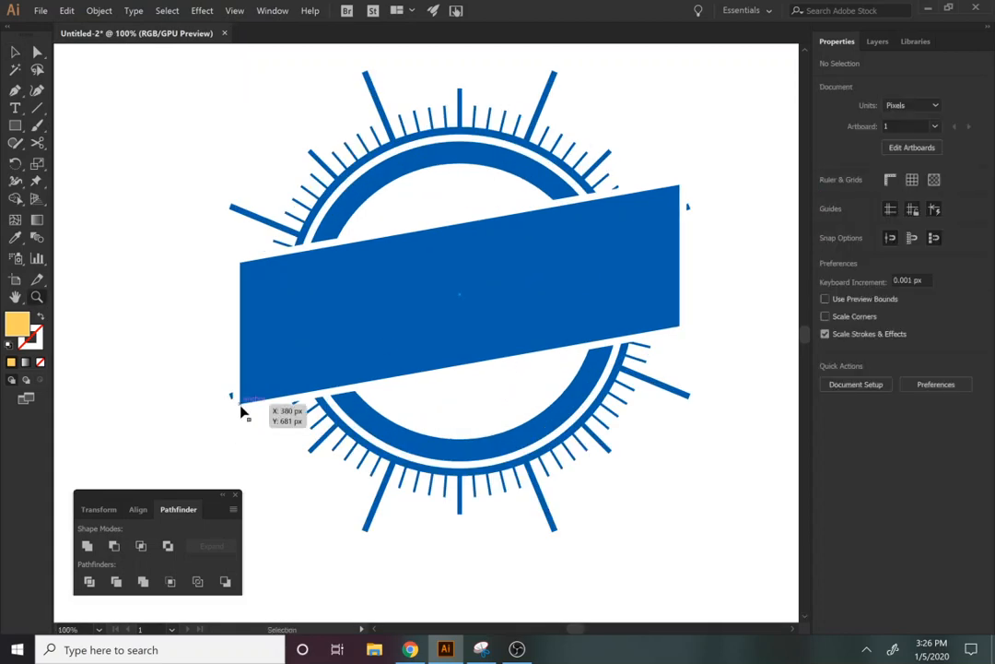
key("z")
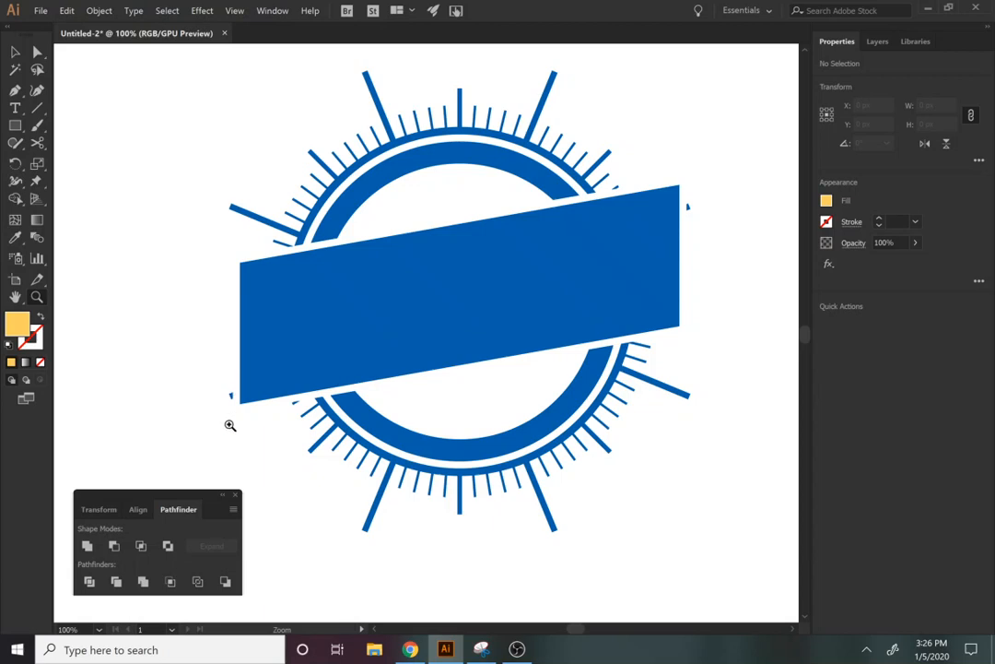
left_click(229, 425)
key("a")
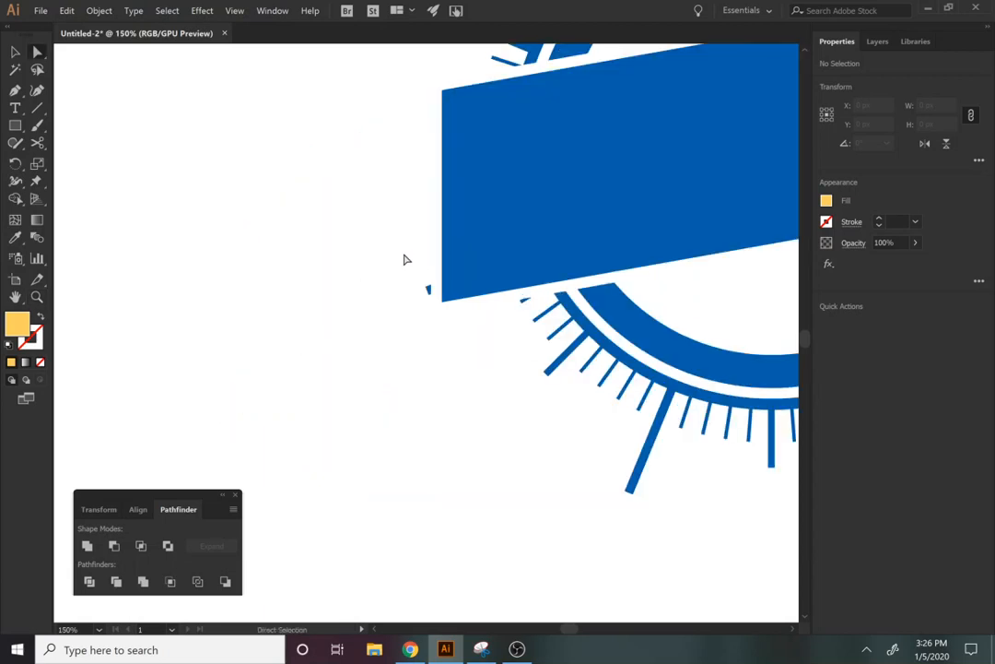
left_click_drag(431, 274, 435, 311)
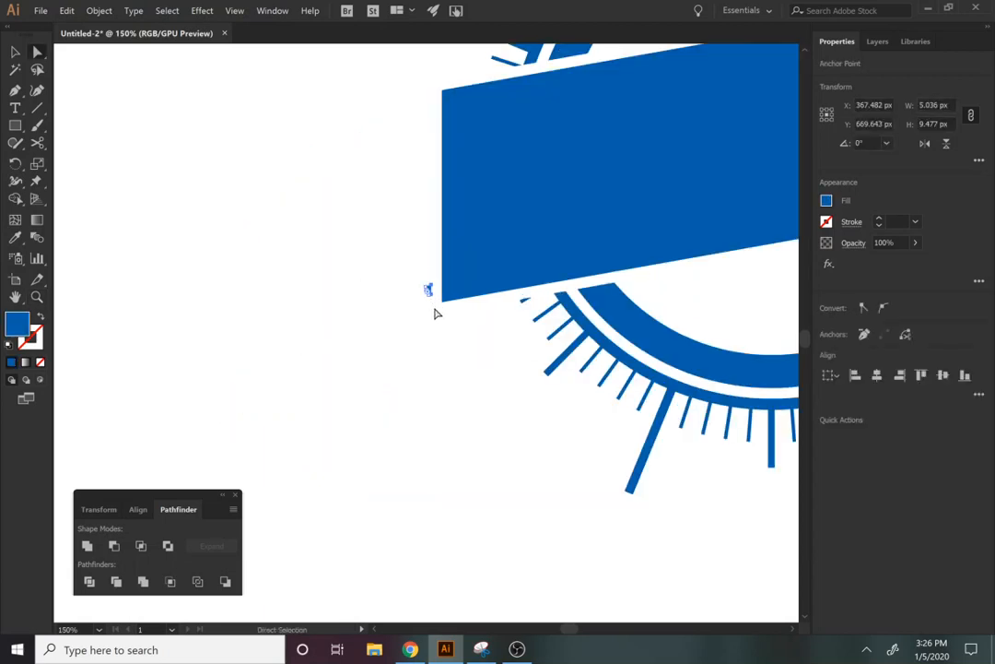
key("Delete")
key("Delete")
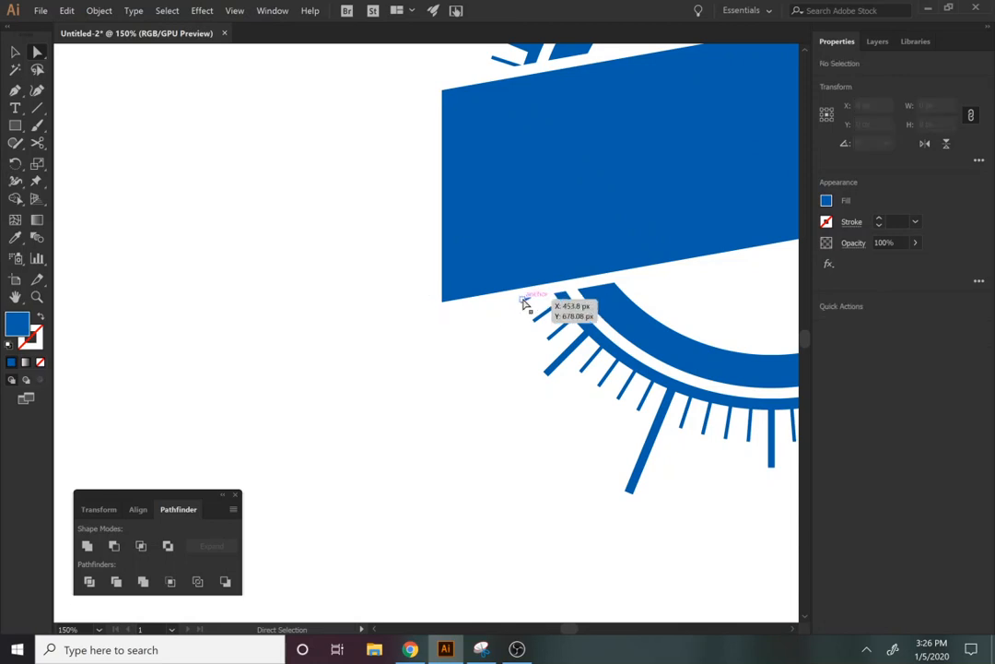
left_click(523, 300)
Delete the stray slivers beside the banner's right end and just above its upper-right edge
left_click_drag(525, 295, 224, 452)
left_click_drag(457, 287, 190, 347)
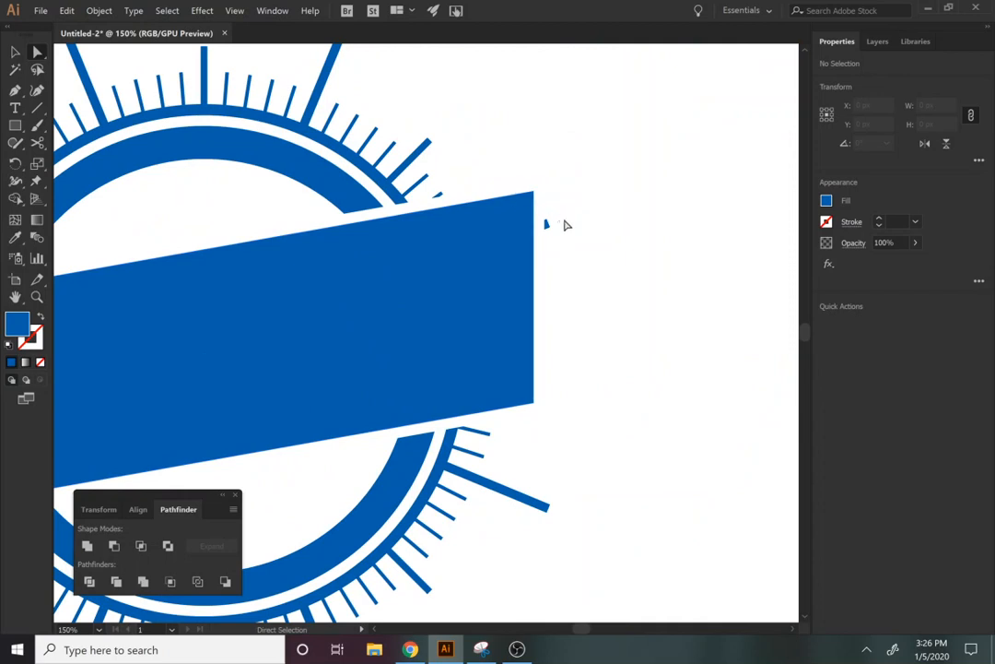
left_click(548, 222)
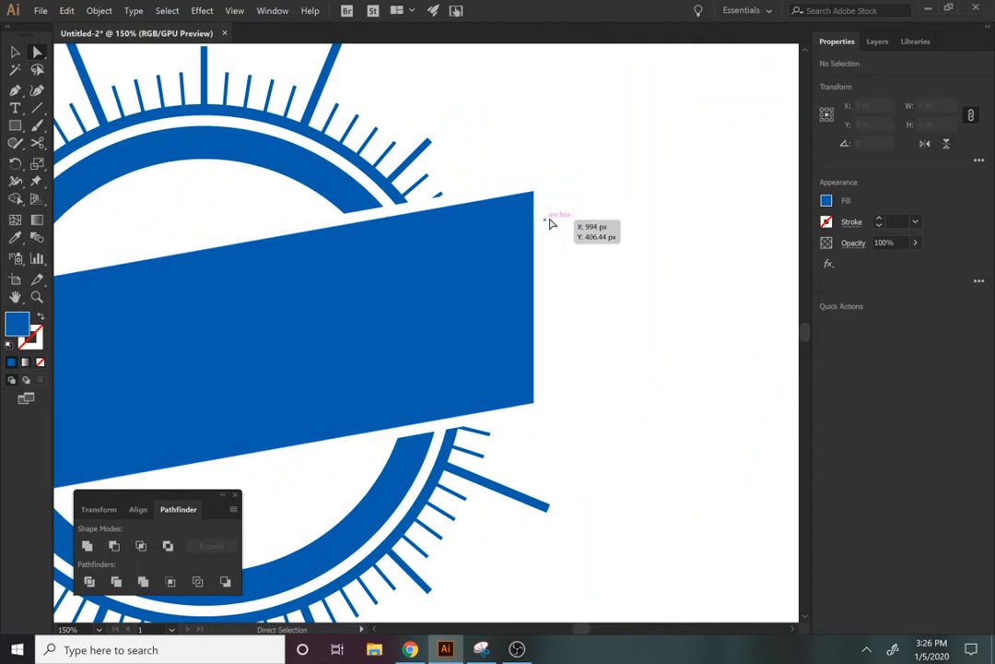
key("Delete")
left_click(439, 196)
key("Delete")
key("Delete")
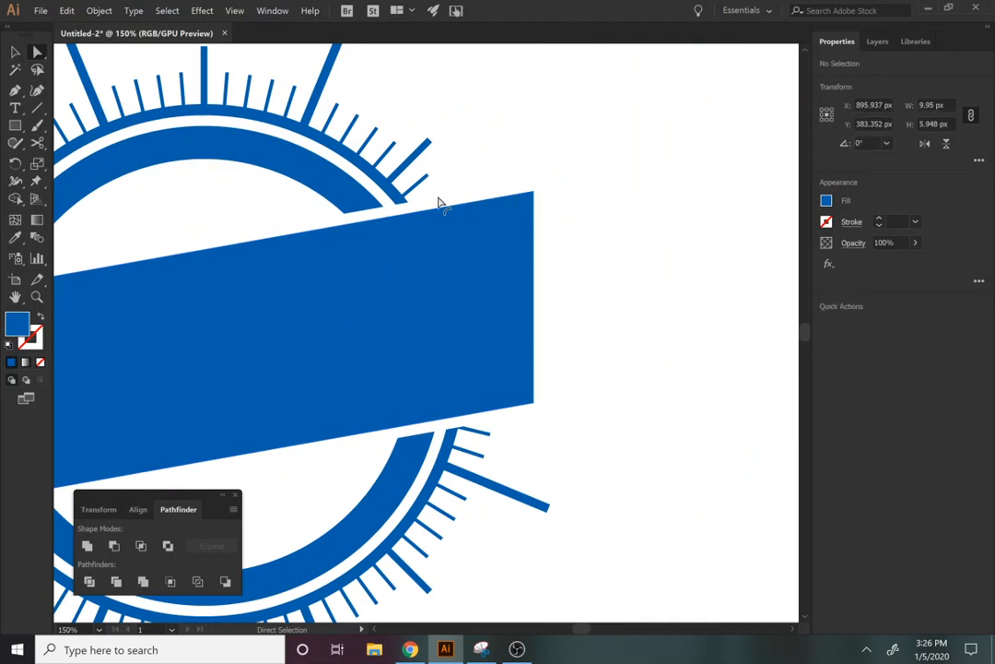
Add a text object reading "BEEF" on the artboard below the badge
key("z")
left_click(317, 329, "alt")
left_click(317, 329, "alt")
left_click(317, 329, "alt")
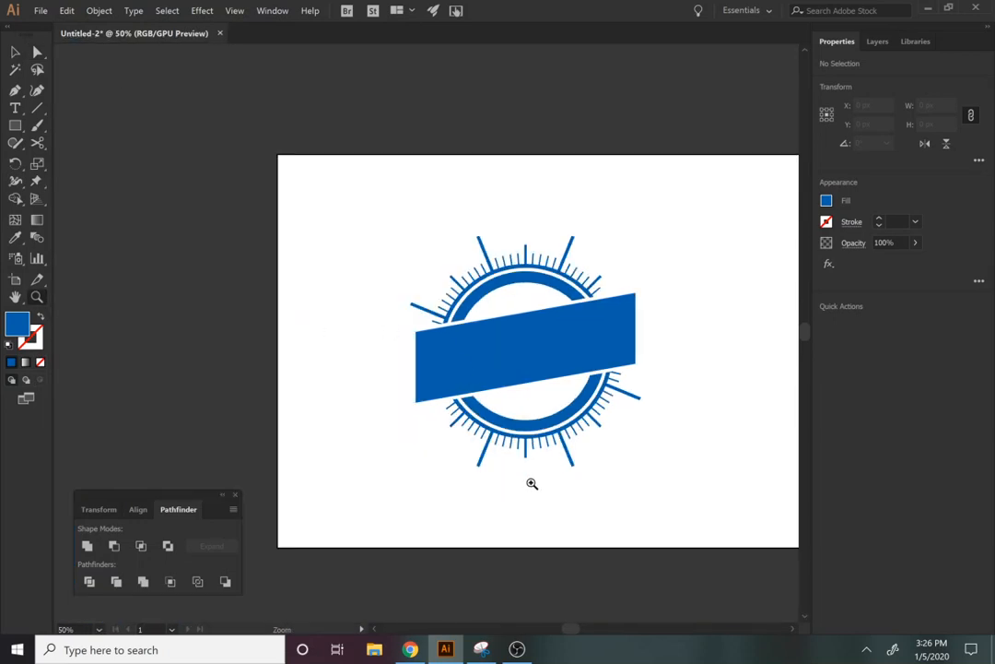
key("t")
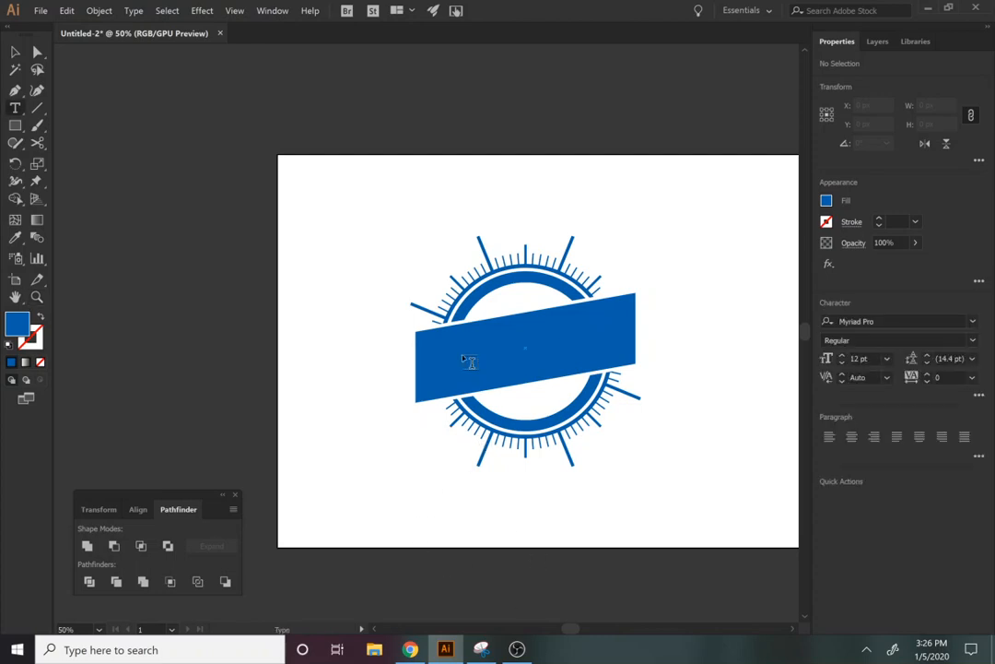
left_click(407, 485)
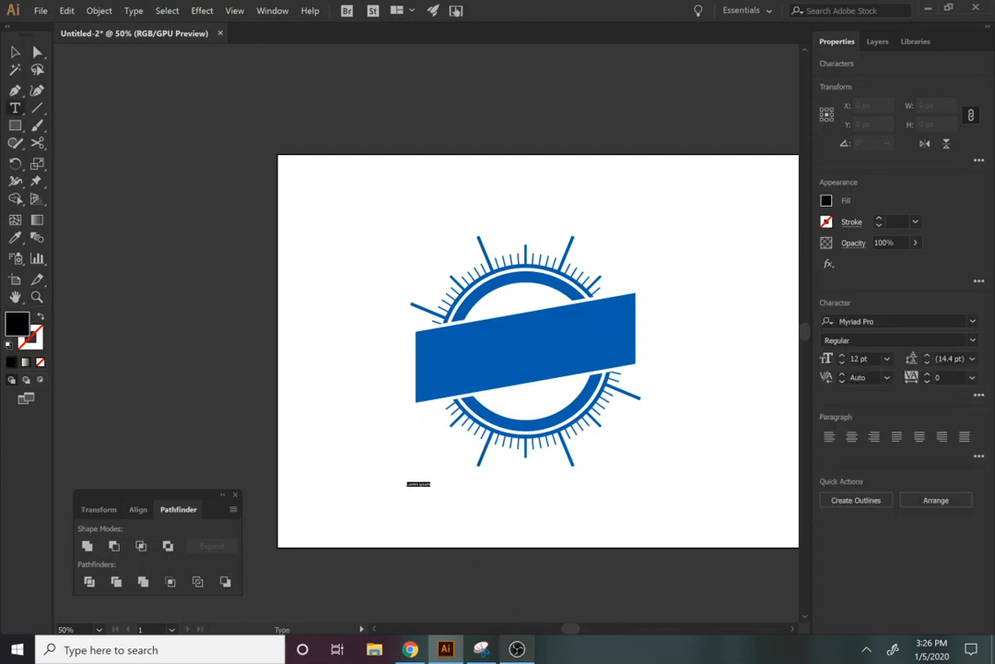
key("BackSpace")
type("B")
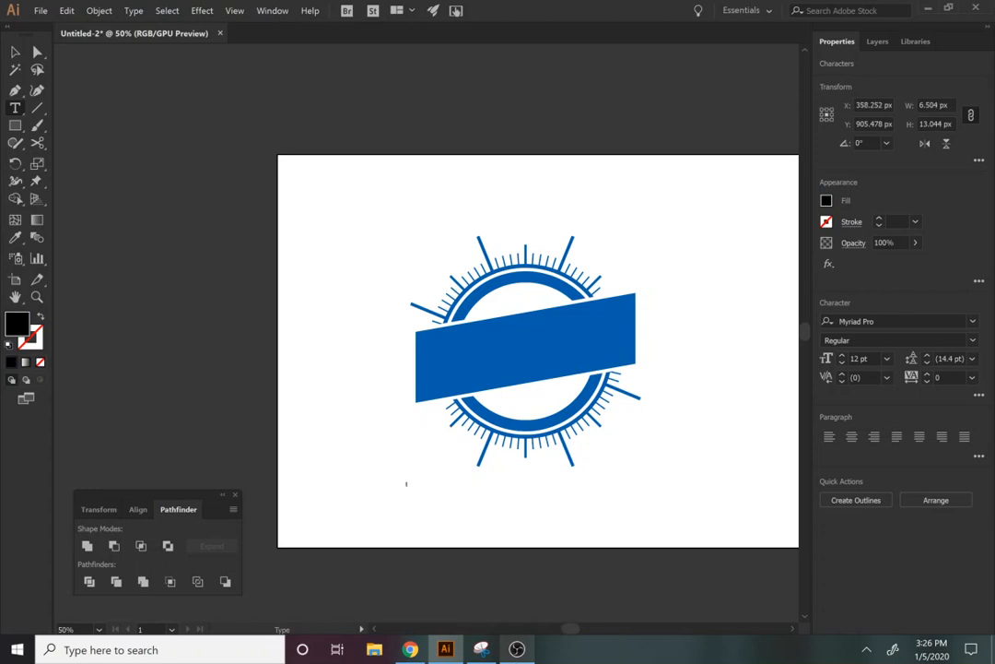
type("EER")
mouse_move(445, 649)
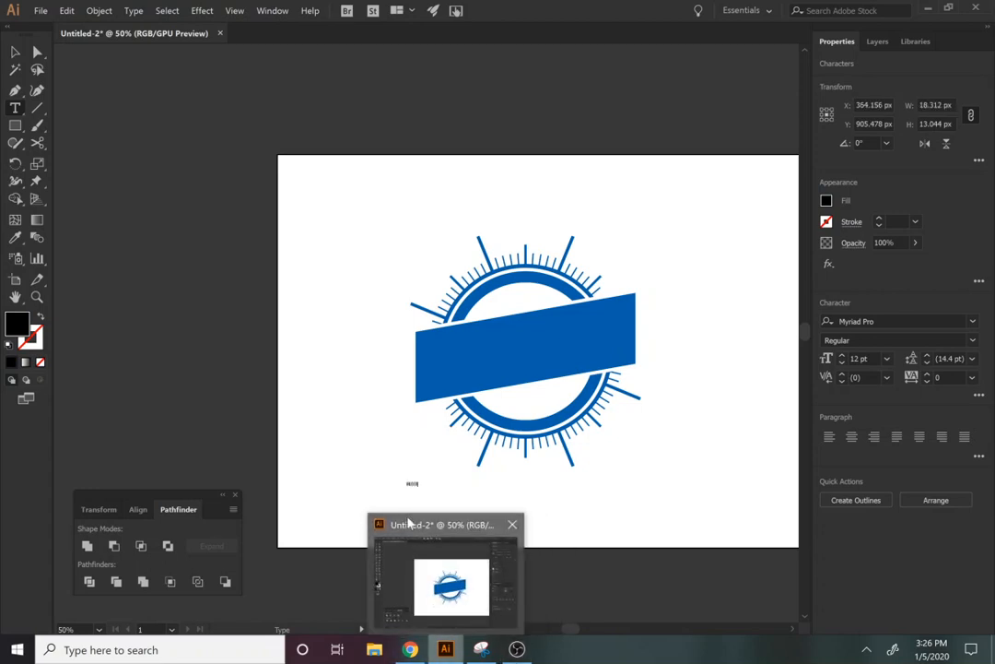
left_click(410, 516)
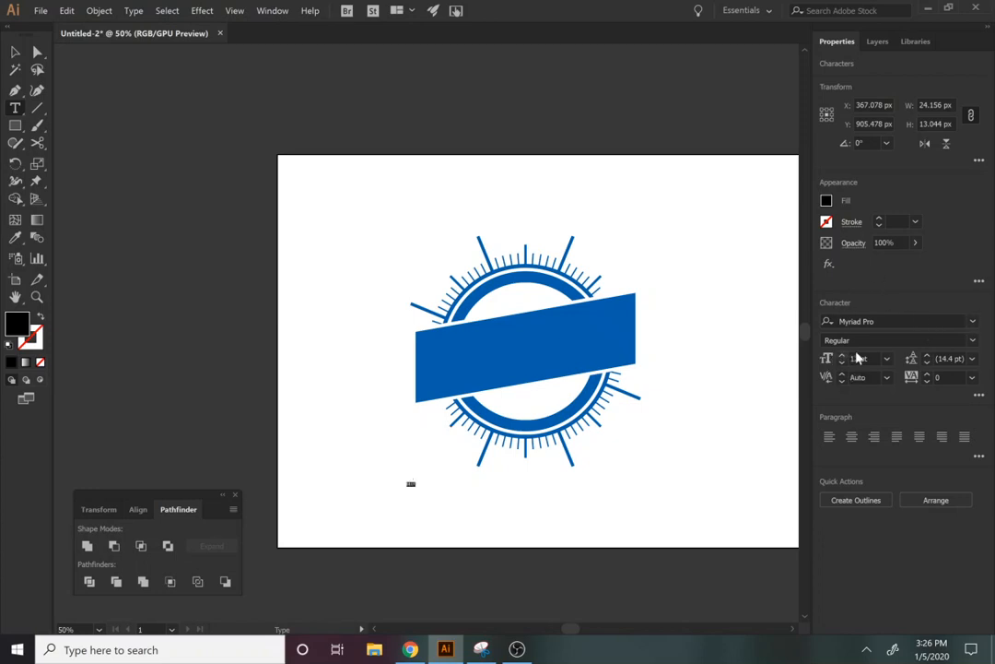
Format the BEEF text as 72 pt Bauhaus 93
left_click(887, 357)
left_click(918, 619)
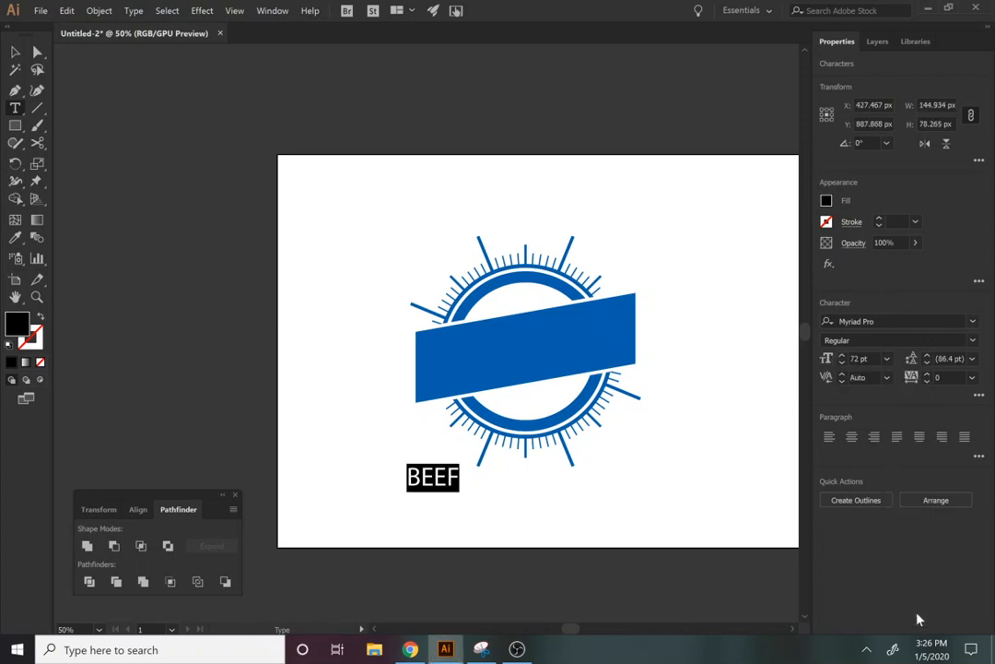
left_click(972, 322)
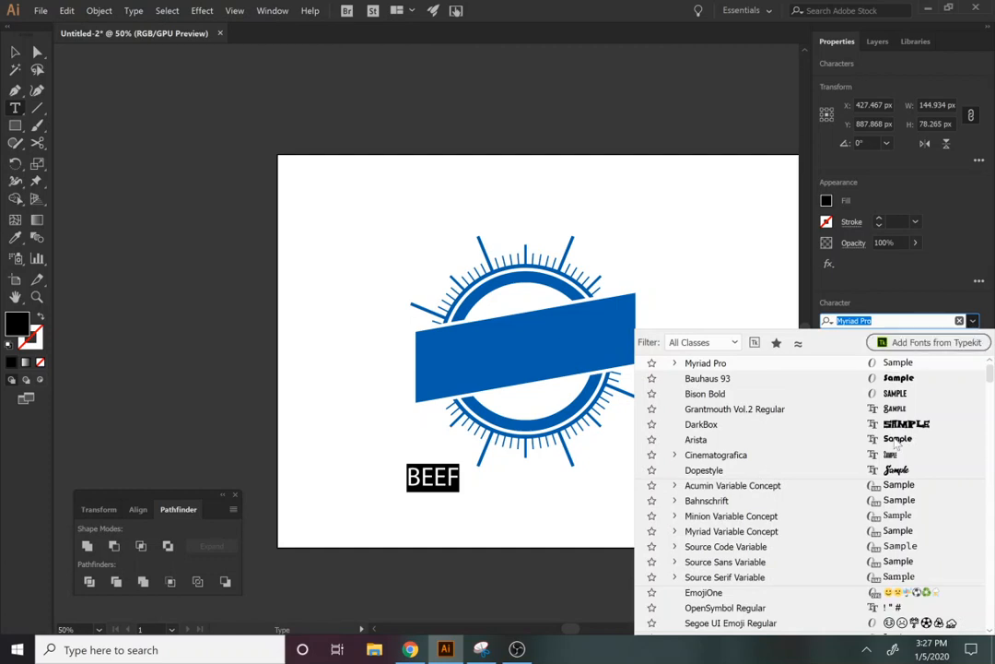
left_click(908, 387)
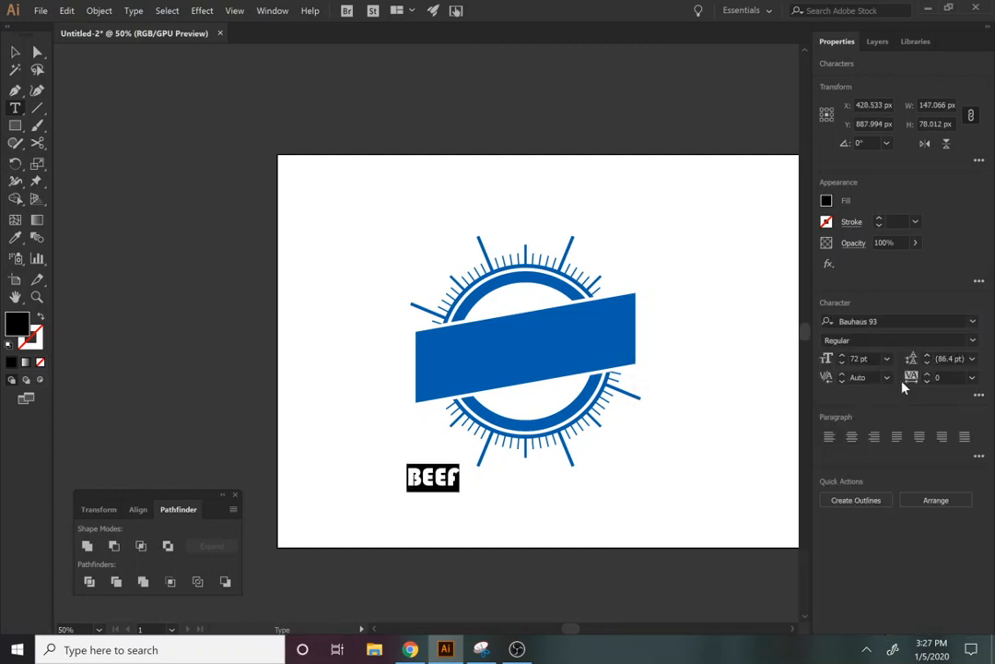
Enlarge the BEEF text proportionally to about 344 px wide and place it over the middle of the banner
left_click(15, 51)
left_click(458, 470)
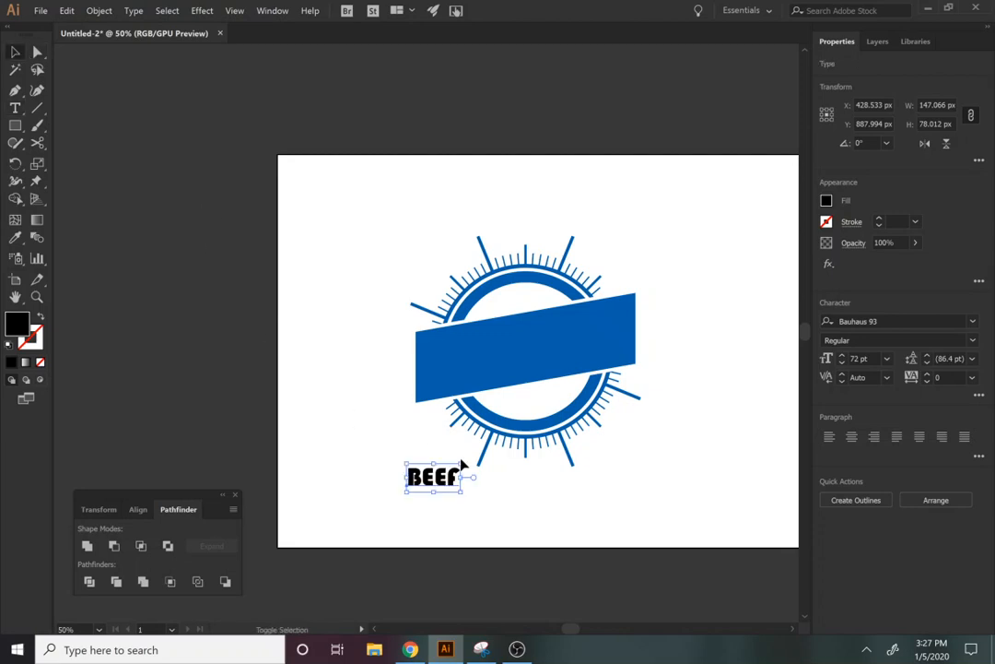
left_click_drag(463, 466, 532, 425)
left_click_drag(513, 468, 578, 366)
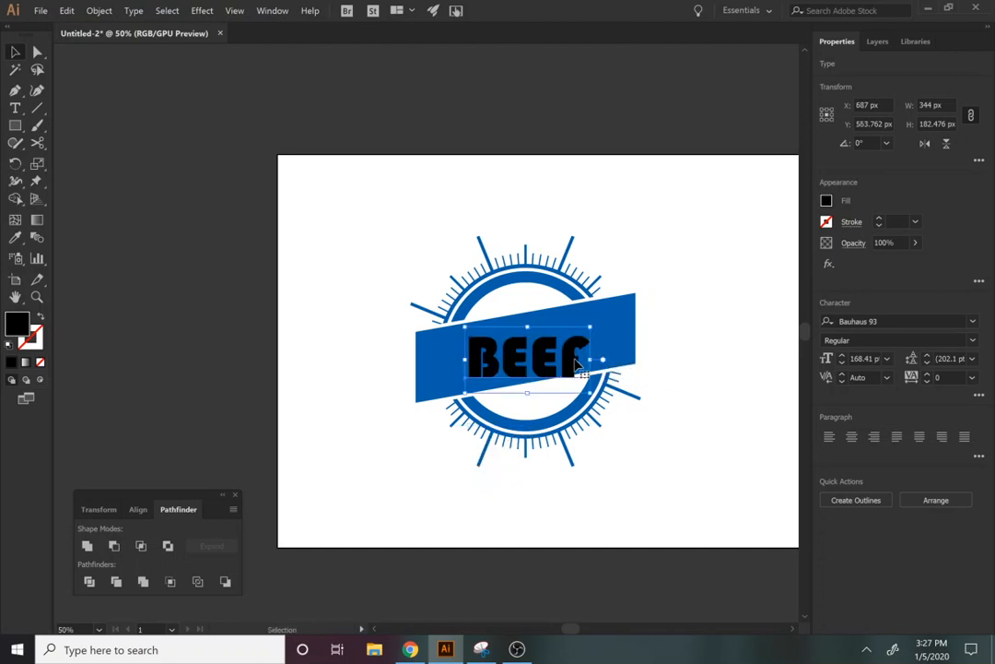
left_click_drag(550, 362, 545, 362)
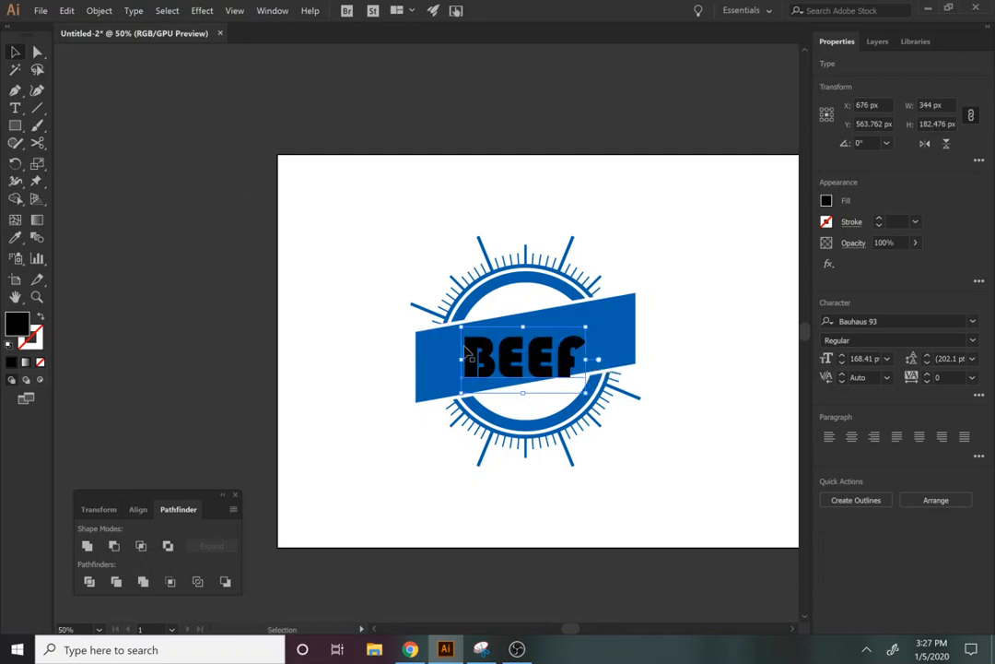
Open the Shear settings for the BEEF text and keep the artwork in view
right_click(399, 303)
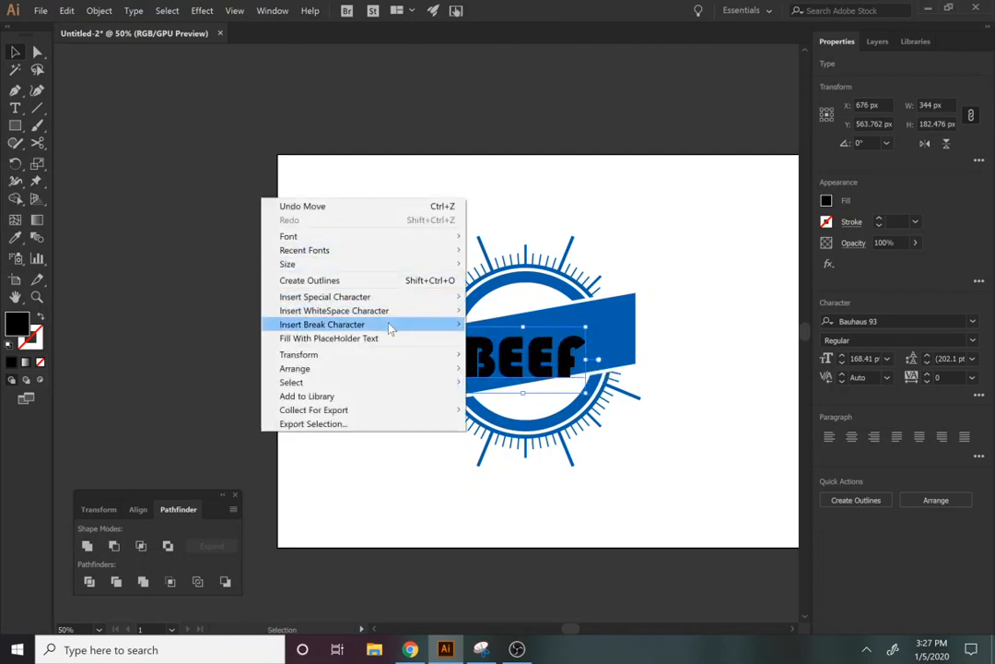
mouse_move(382, 356)
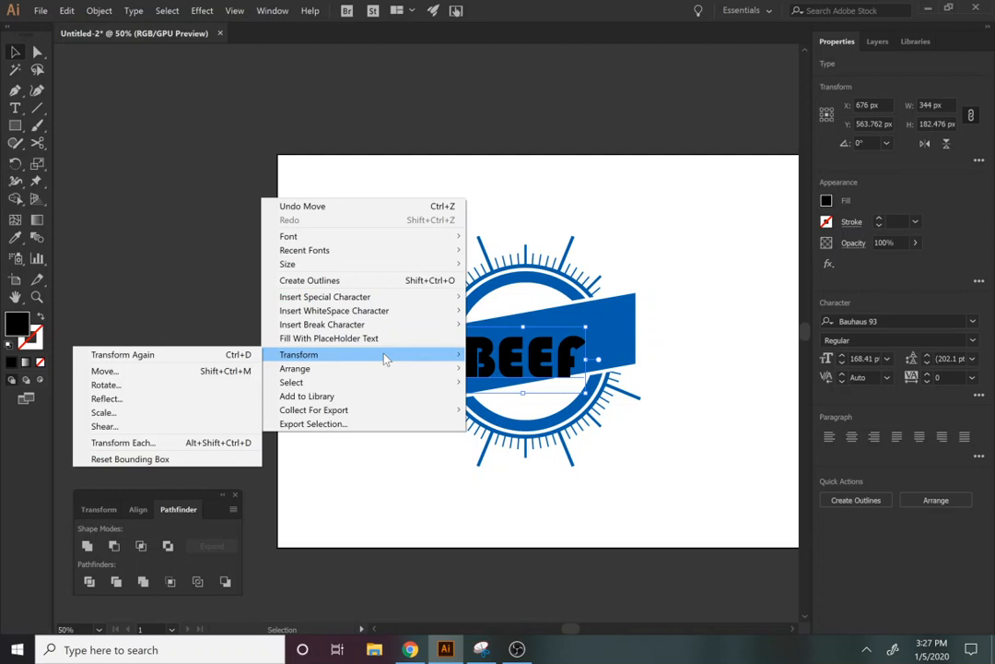
left_click(184, 427)
left_click_drag(566, 159, 822, 130)
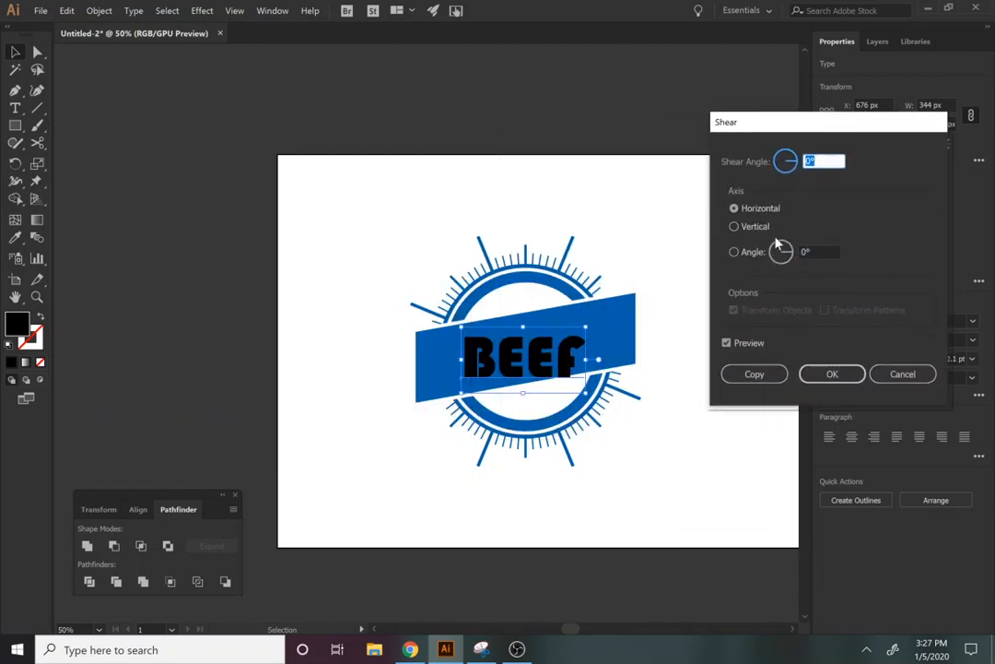
Try shearing the BEEF text along a 32° axis and by 35° along the horizontal axis
left_click(792, 253)
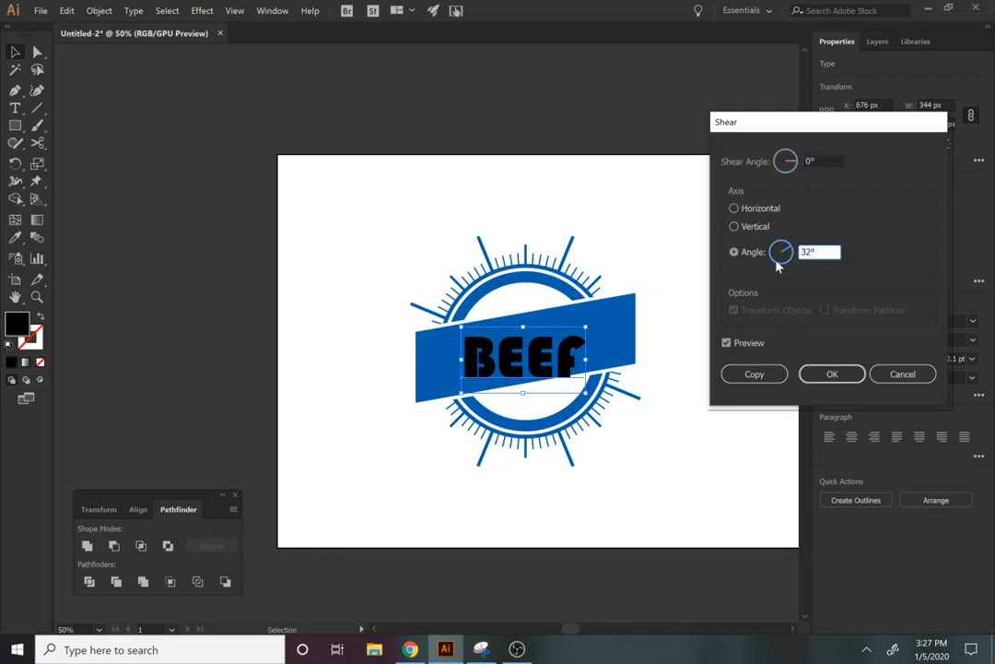
left_click(739, 342)
left_click(738, 342)
left_click(756, 225)
left_click(753, 211)
left_click(793, 156)
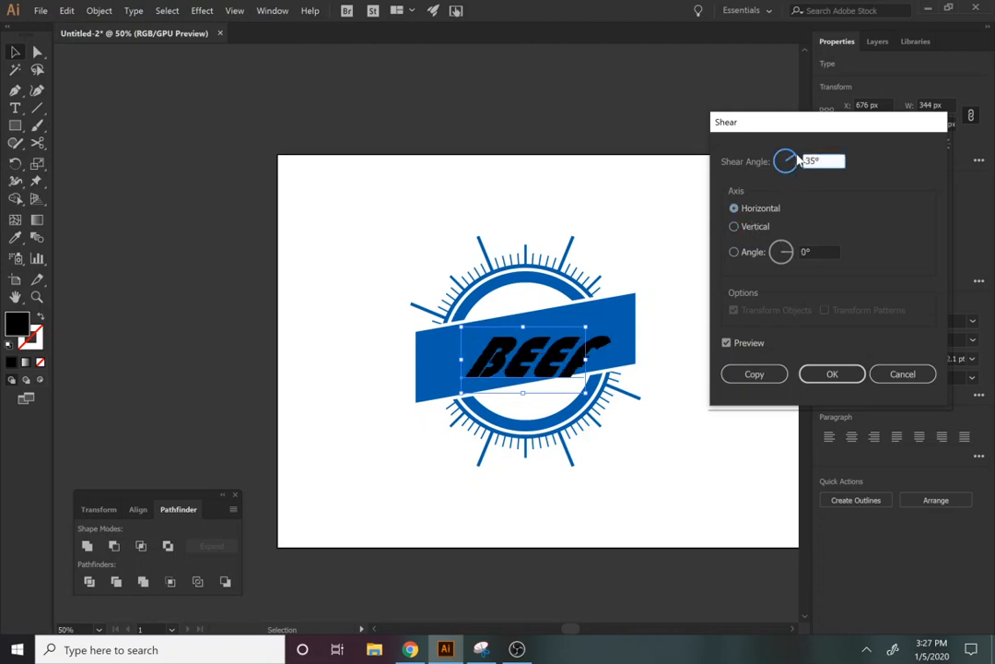
Shear the BEEF text along the vertical axis with a shear angle of 349° to follow the banner's slant
left_click(750, 225)
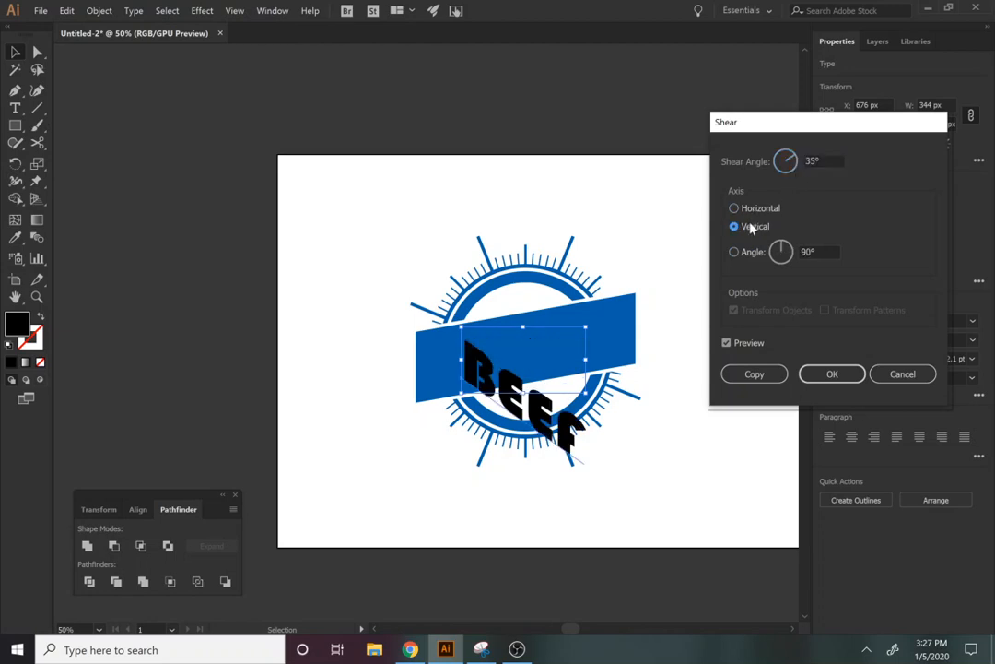
left_click(795, 164)
left_click(797, 166)
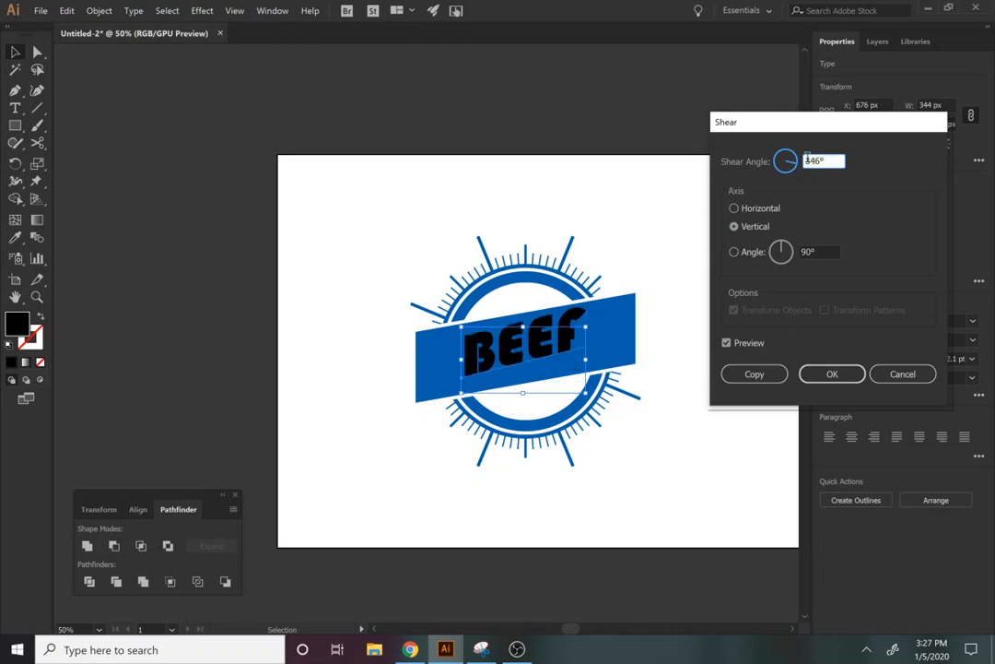
key("Up")
key("Up")
key("Up")
key("Up")
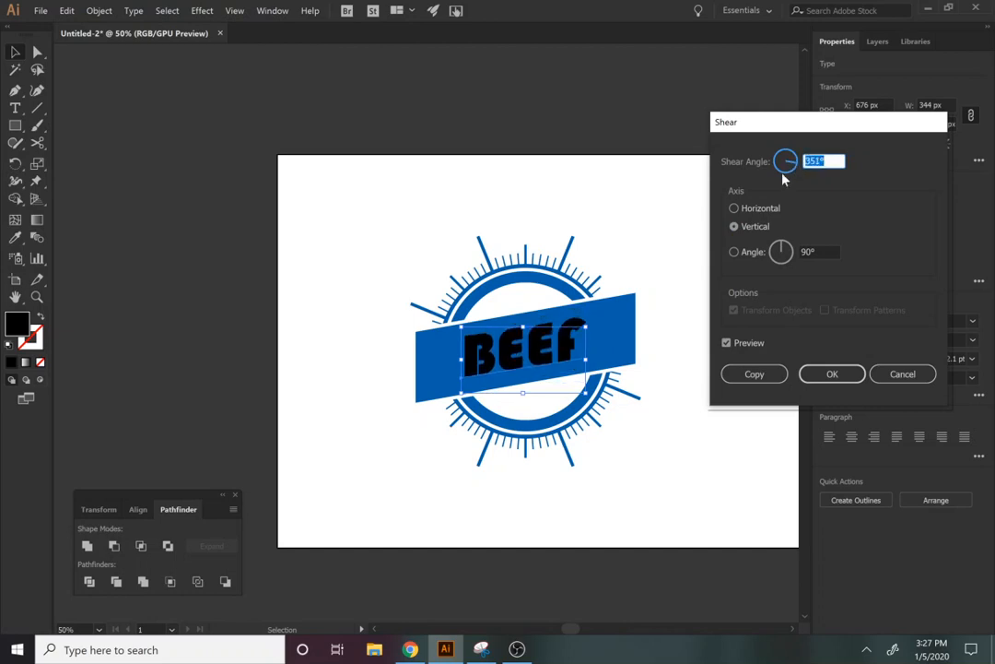
key("Down")
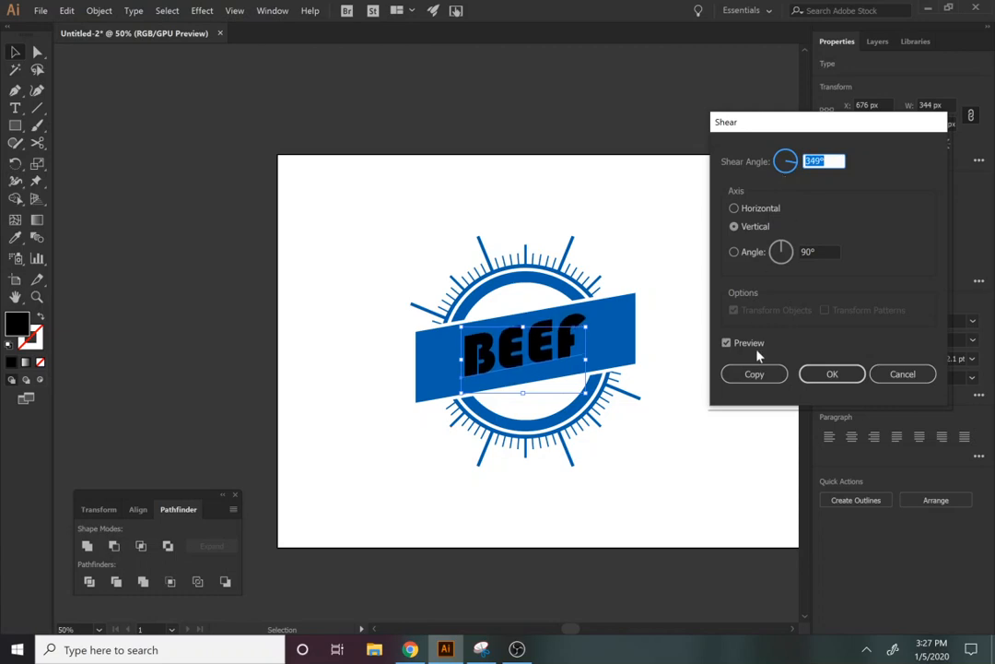
left_click(827, 385)
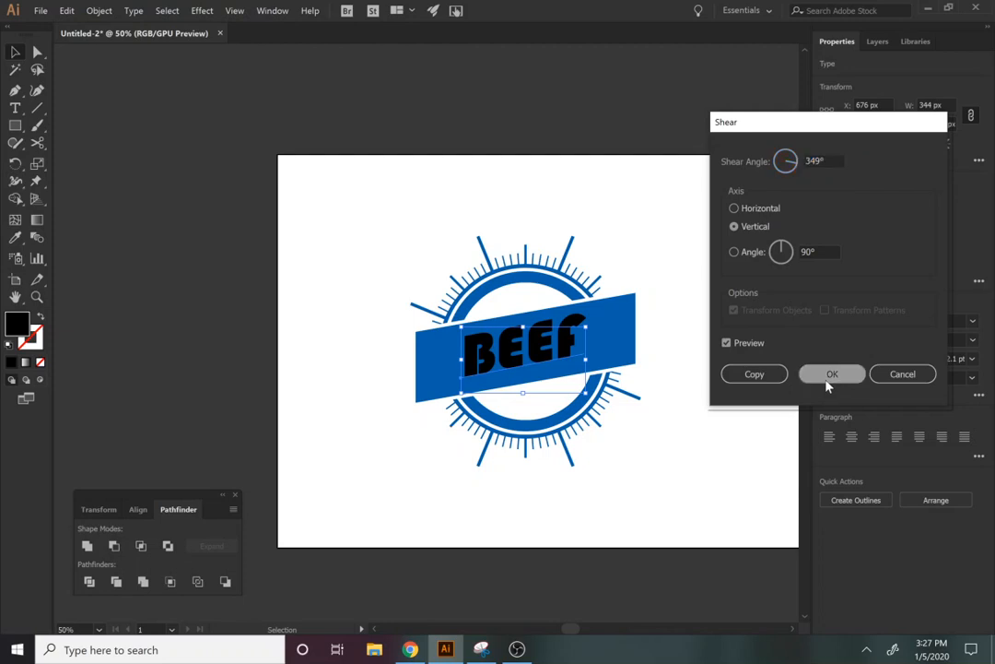
Replace the sheared banner text BEEF with DOOT
double_click(533, 351)
key("ctrl+a")
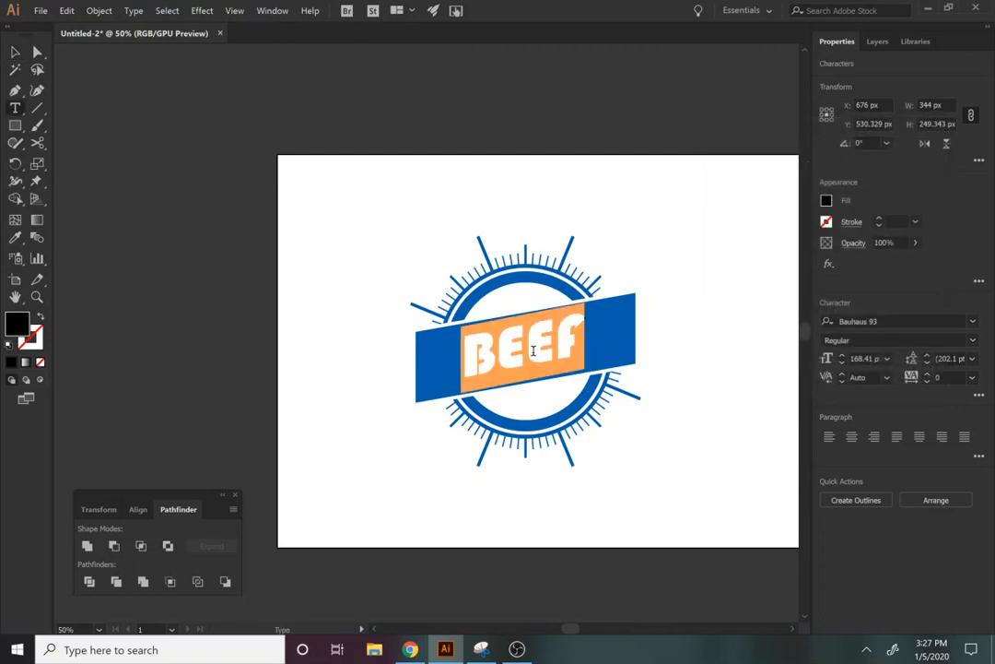
type("DP")
key("BackSpace")
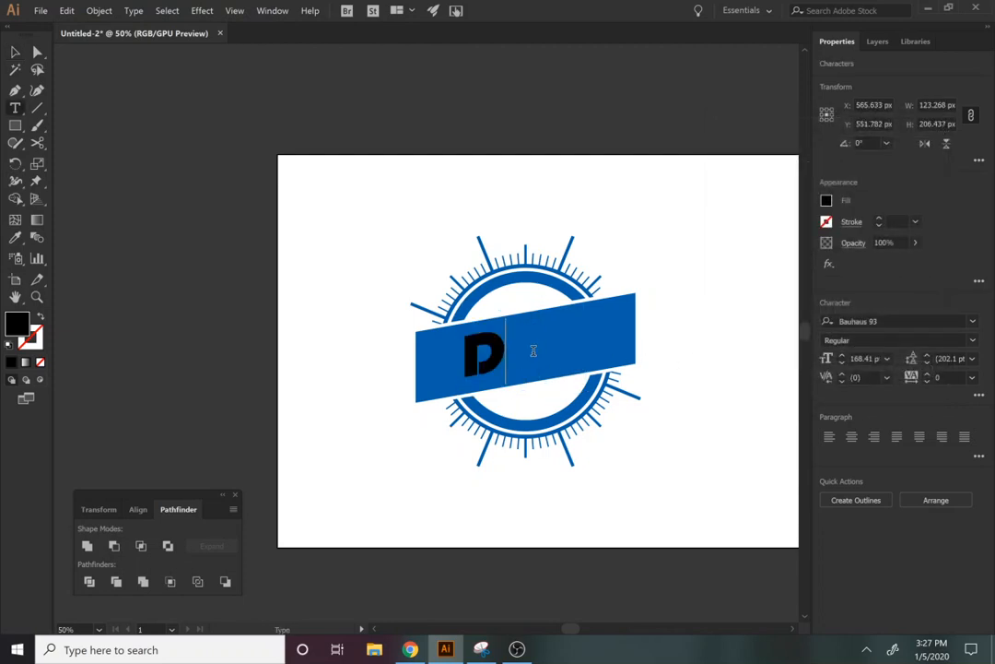
type("OOT")
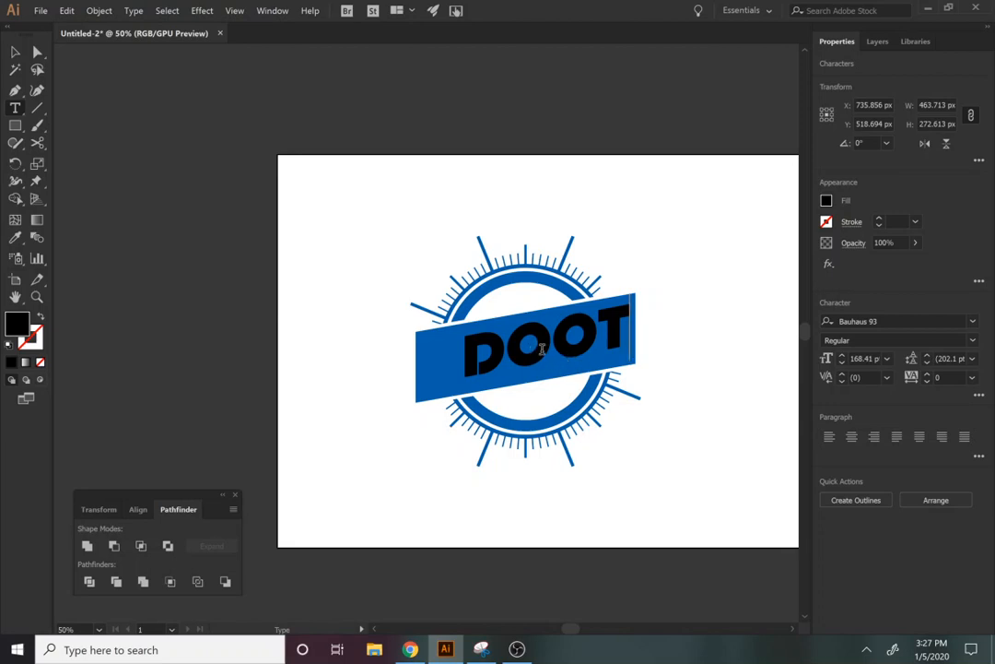
Move the DOOT text to the middle of the slanted banner and check its placement against the banner
left_click(15, 56)
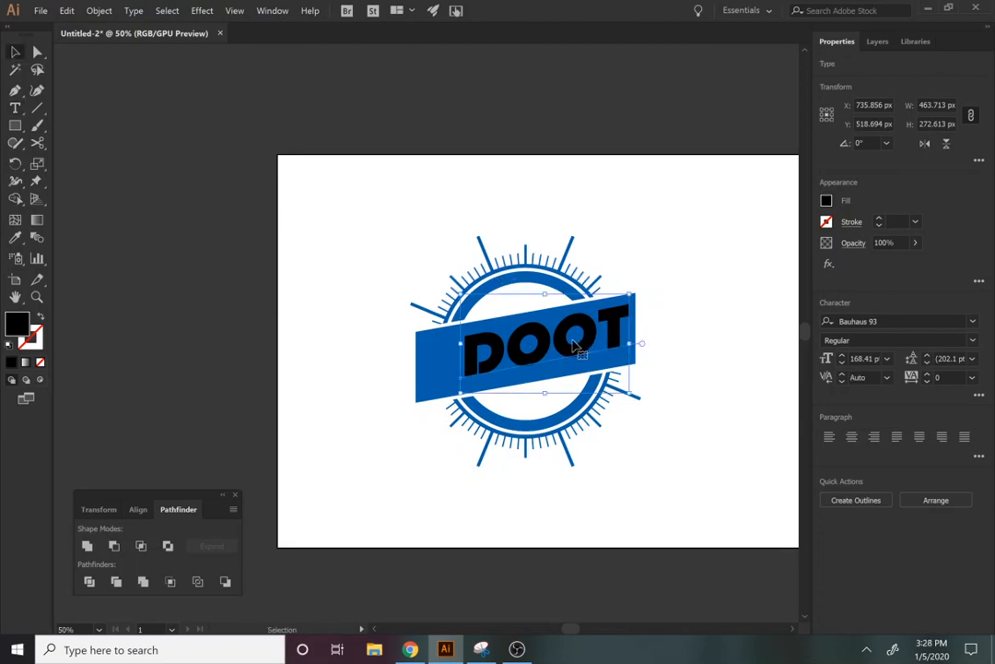
left_click_drag(580, 342, 559, 350)
left_click(630, 337, "shift")
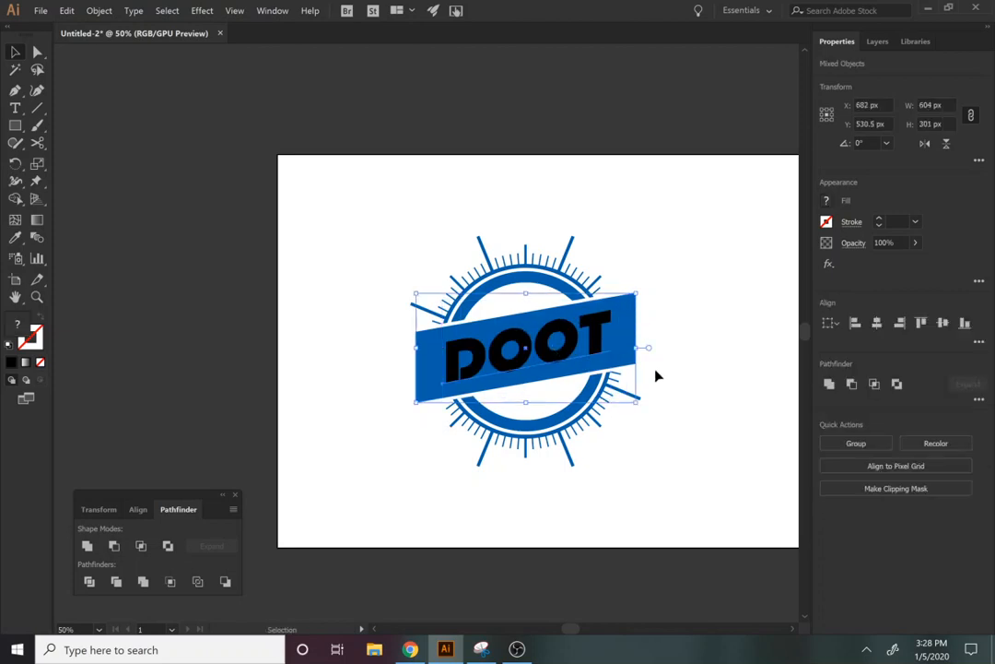
left_click(537, 489)
Convert the DOOT text to outlines and cut the letters out of the banner with Minus Front
left_click(134, 10)
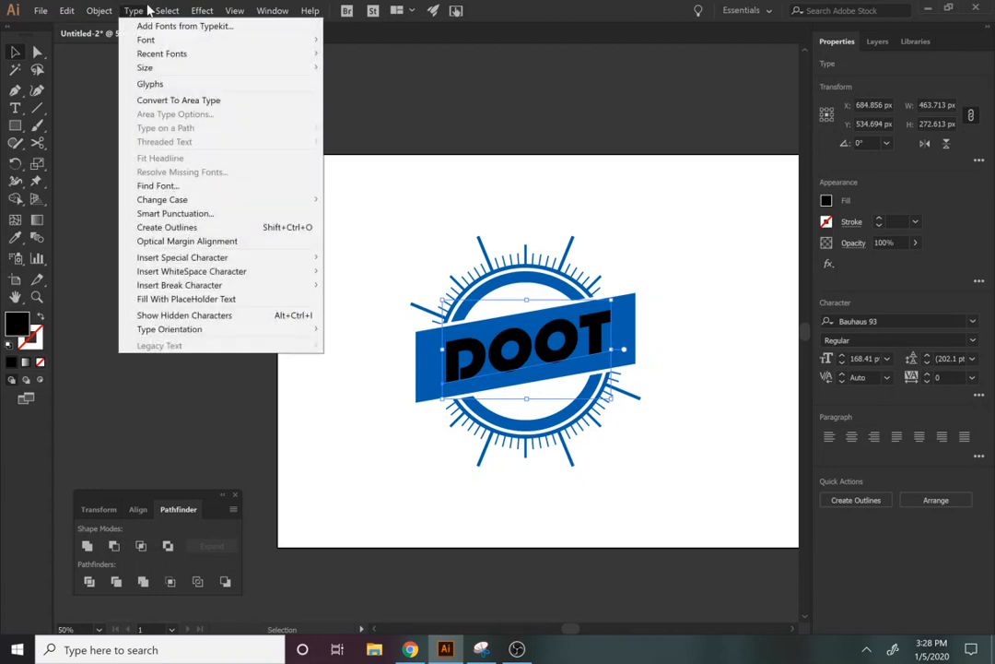
left_click(179, 237)
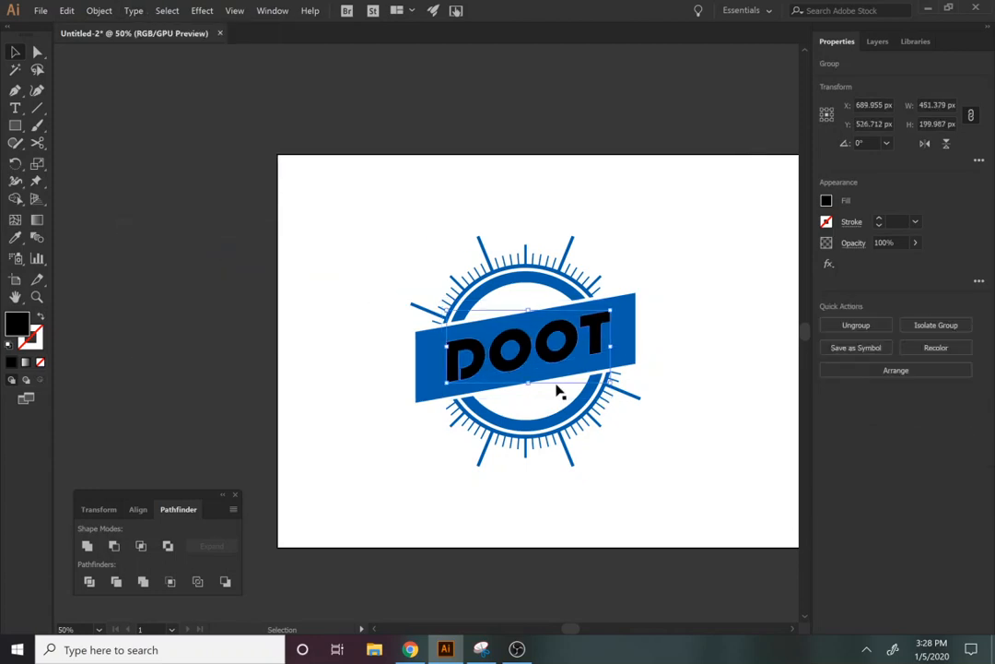
left_click(628, 363, "shift")
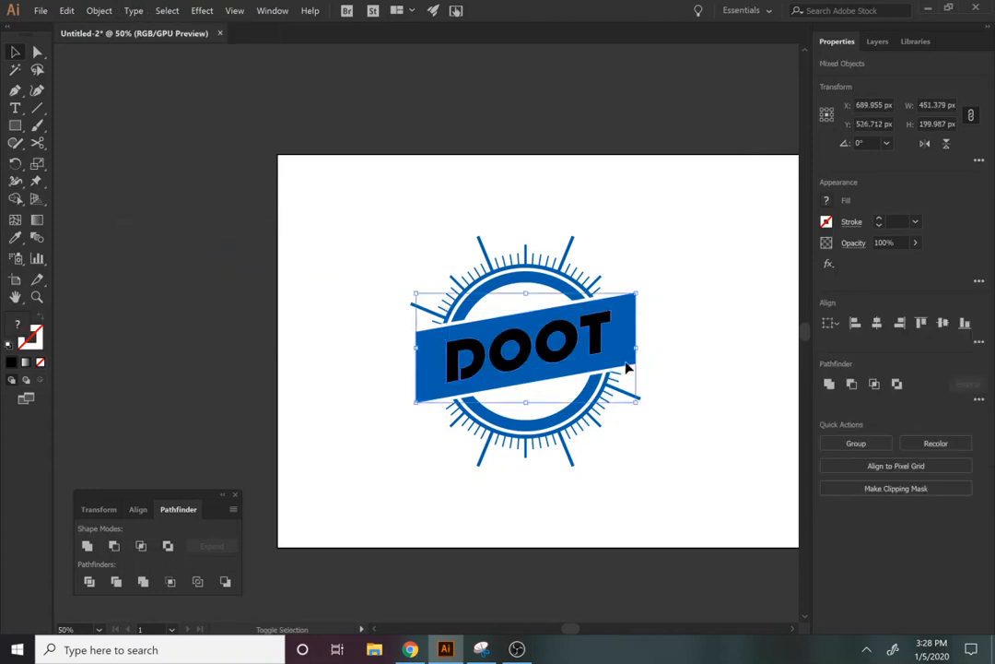
left_click(854, 387)
left_click(704, 485)
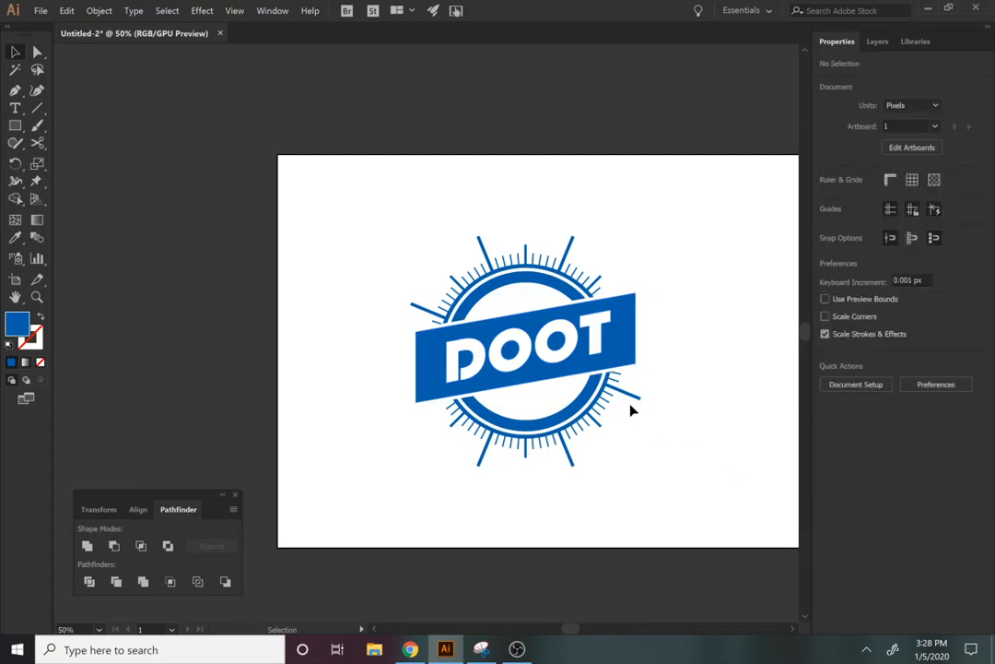
Unite the slanted banner and the surrounding wheel artwork into one shape
left_click_drag(682, 477, 327, 220)
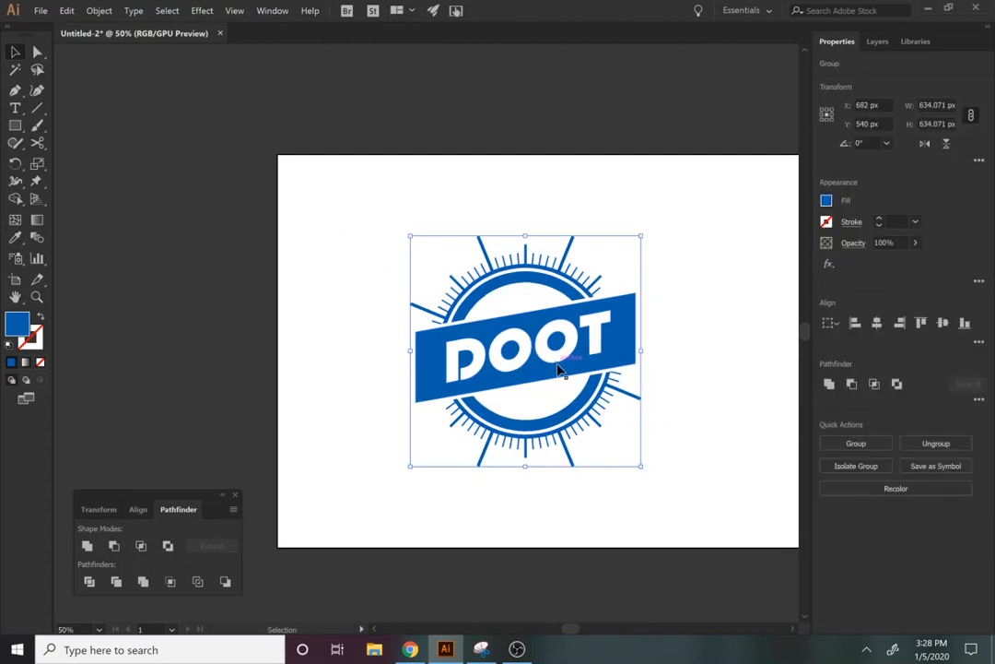
left_click(693, 477)
left_click(615, 355)
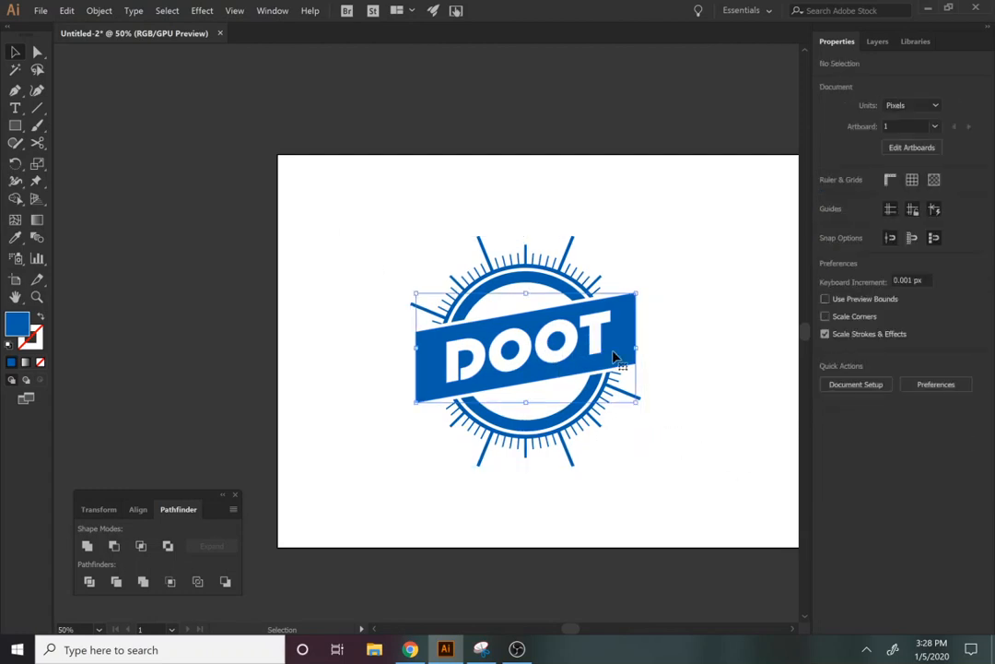
left_click(739, 522)
left_click_drag(739, 518, 349, 225)
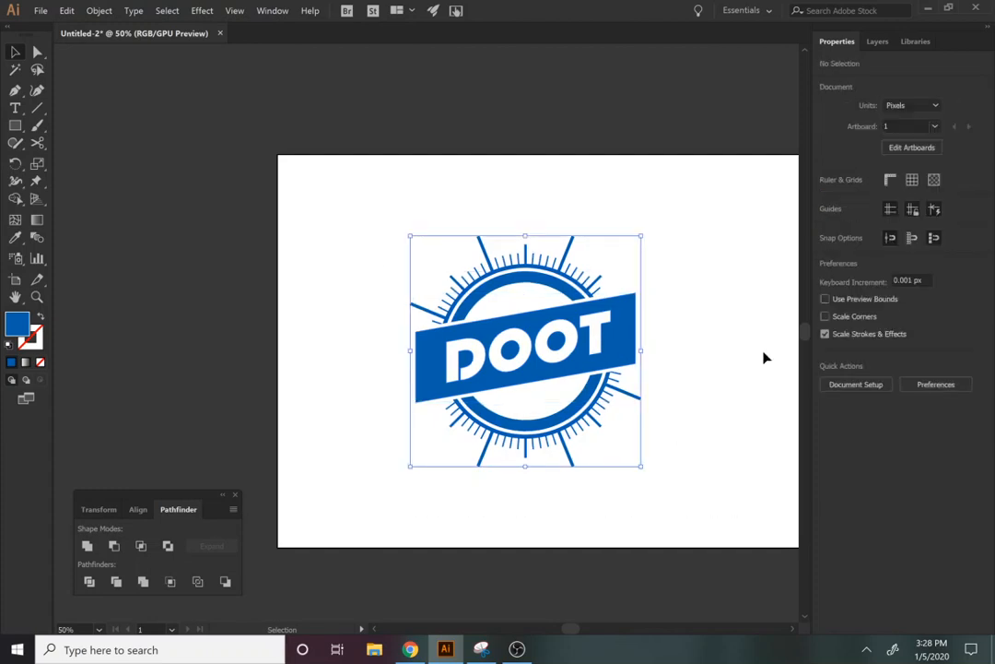
left_click(829, 384)
Draw a blue circle about 870 px in diameter in the empty area beside the badge
left_click_drag(717, 436, 571, 462)
left_click_drag(531, 426, 455, 360)
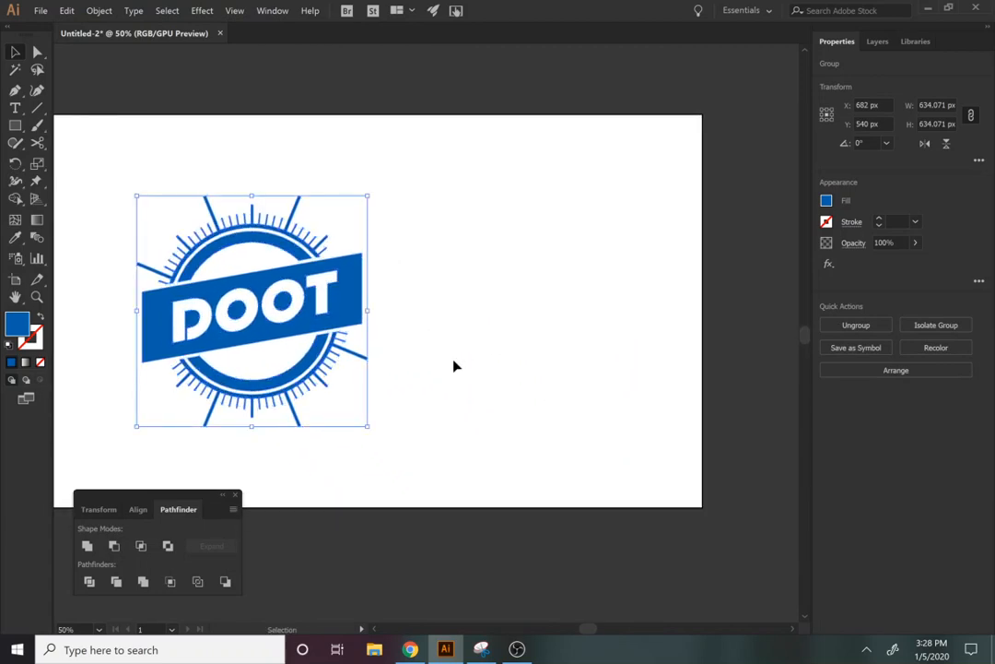
key("l")
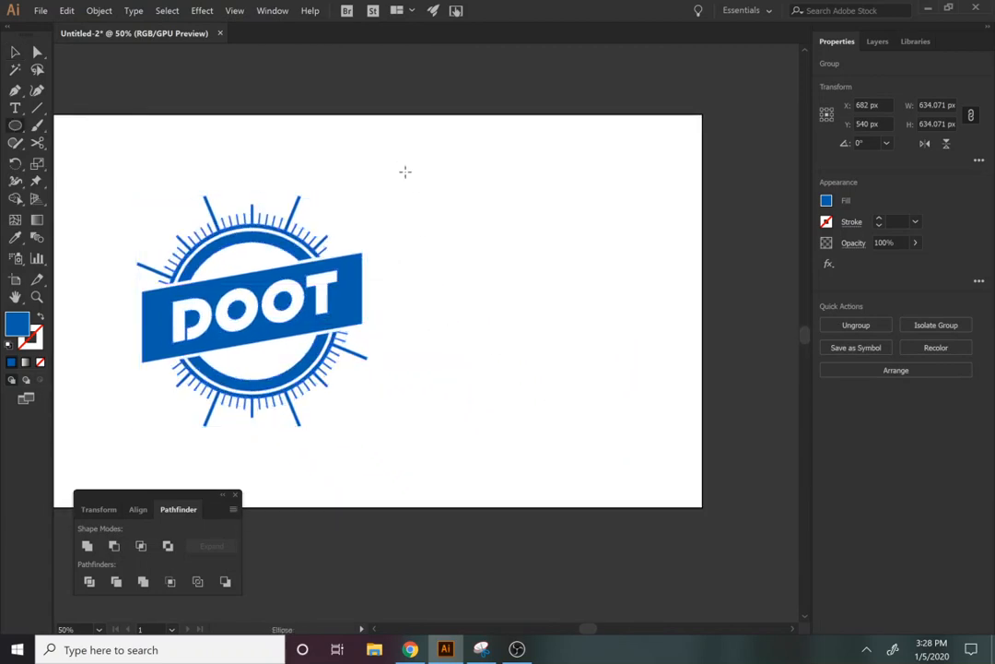
left_click_drag(414, 176, 686, 474)
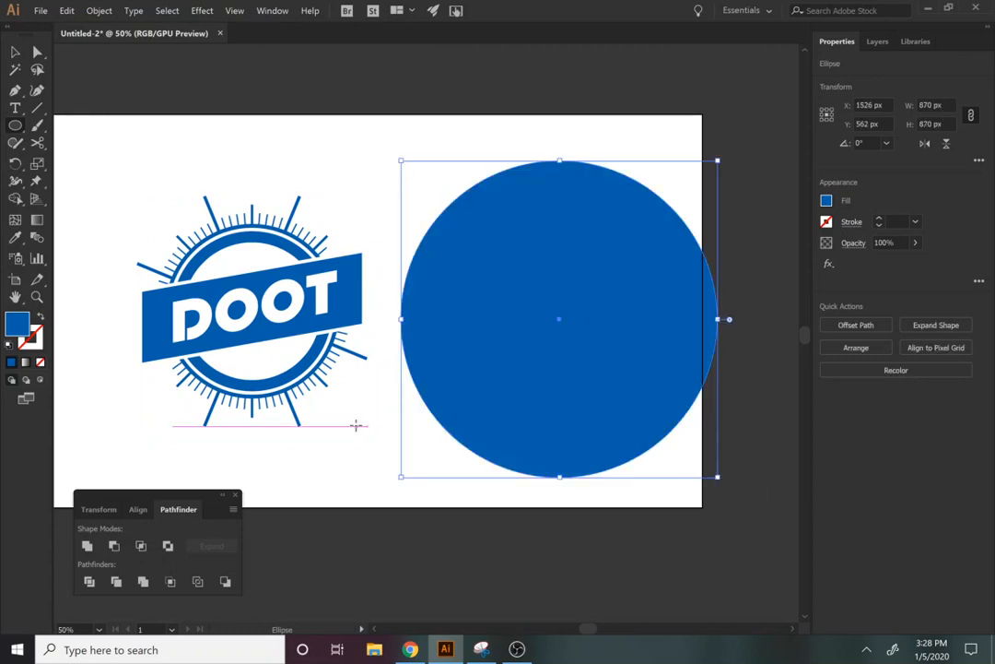
Place a copy of the badge in the middle of the blue circle and knock it out with Exclude
key("v")
left_click_drag(278, 340, 581, 342)
left_click(507, 304, "shift")
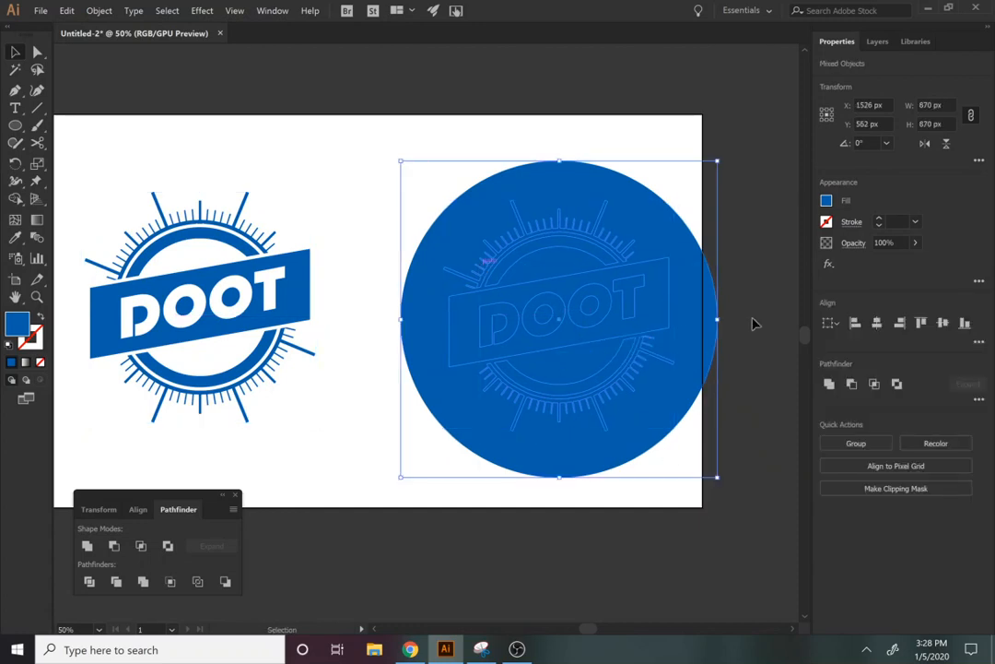
left_click(894, 384)
left_click(602, 535)
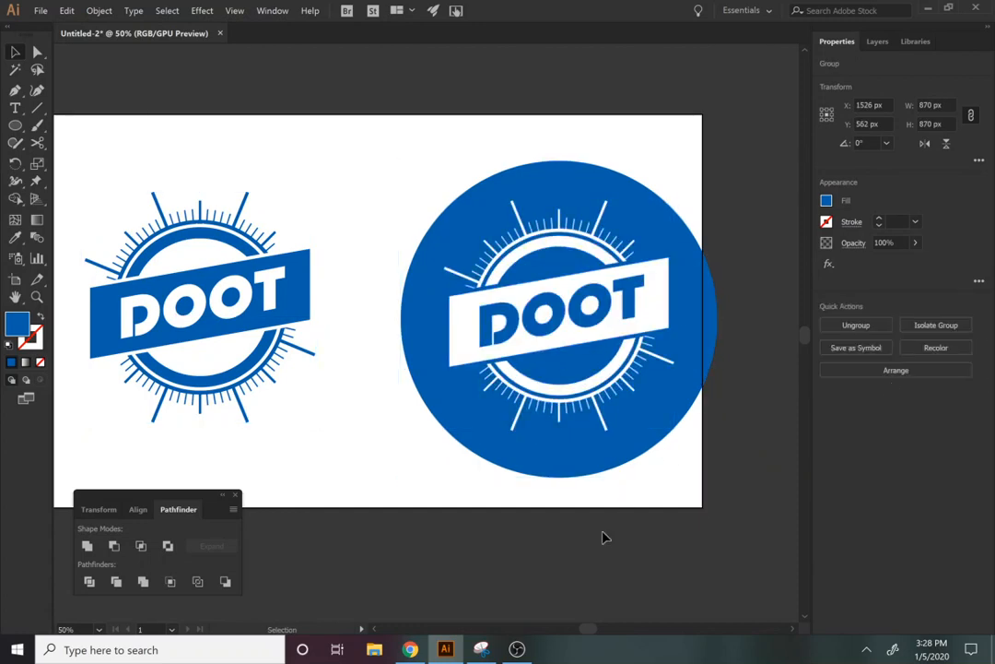
Move the round inverted badge to about X 1362, Y 524 px and the original badge to about X 366, Y 556 px
left_click_drag(491, 424, 524, 493)
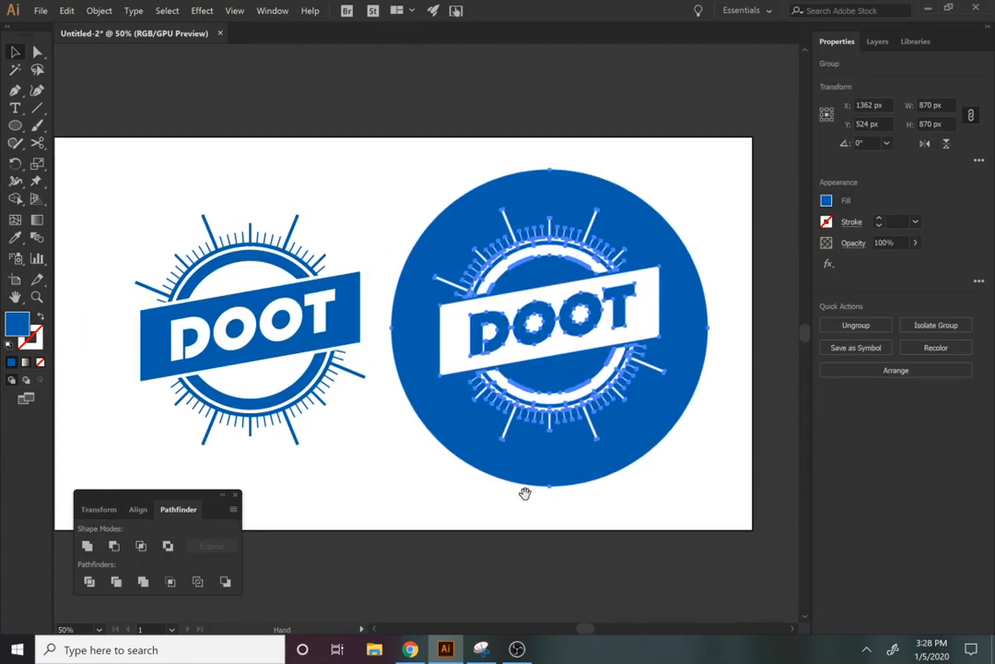
left_click(422, 497)
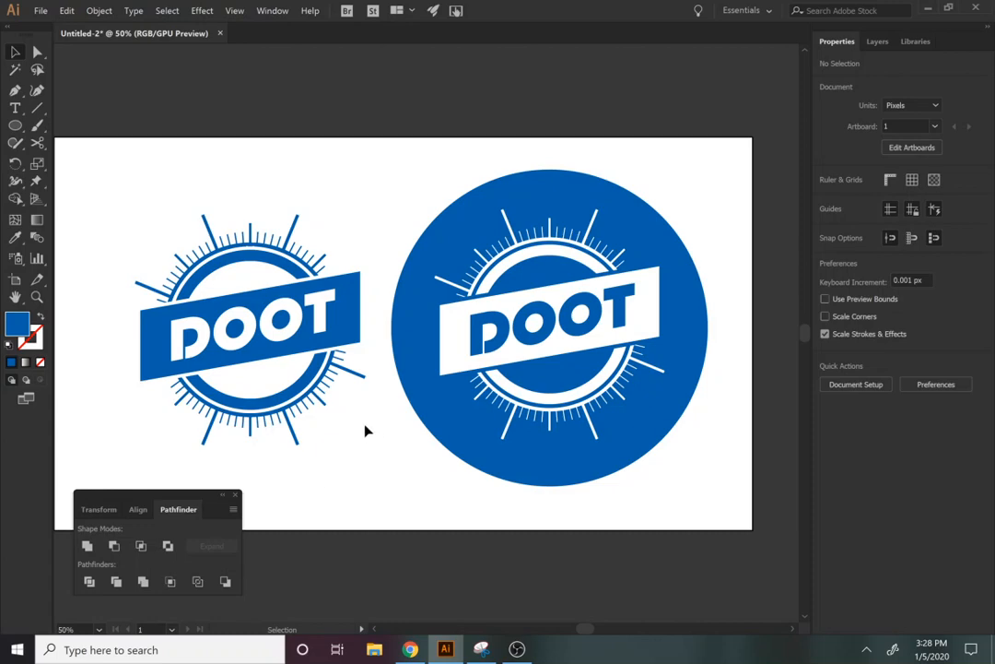
left_click_drag(306, 393, 244, 403)
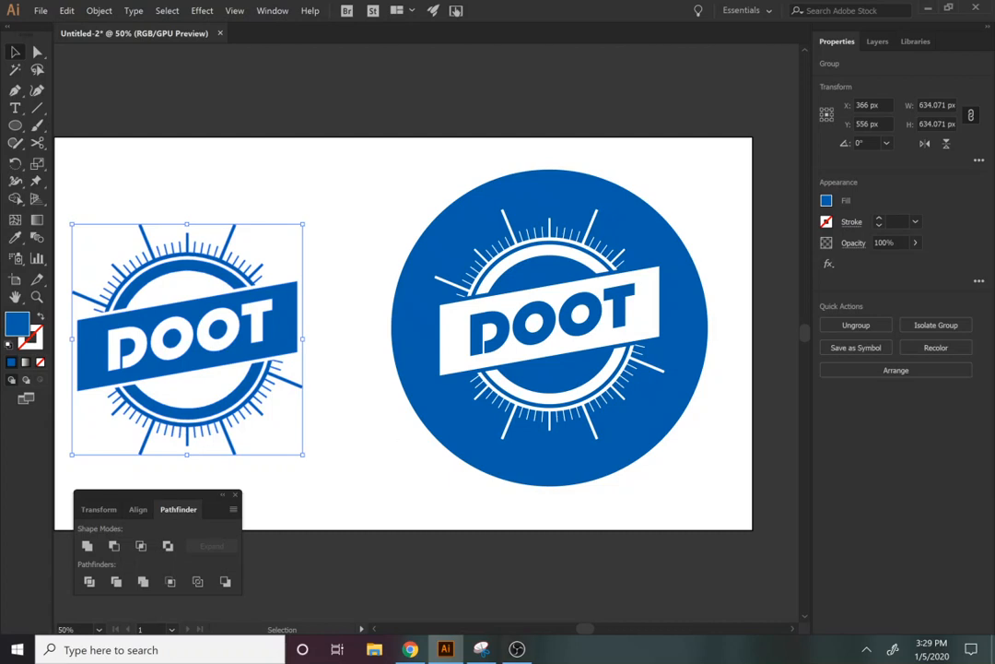
left_click(517, 648)
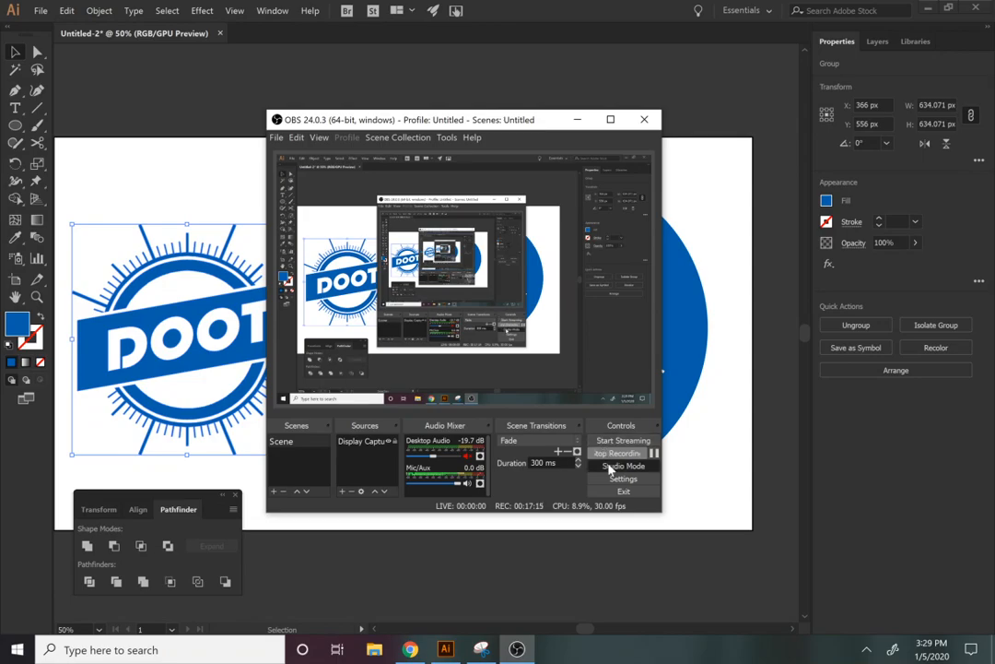